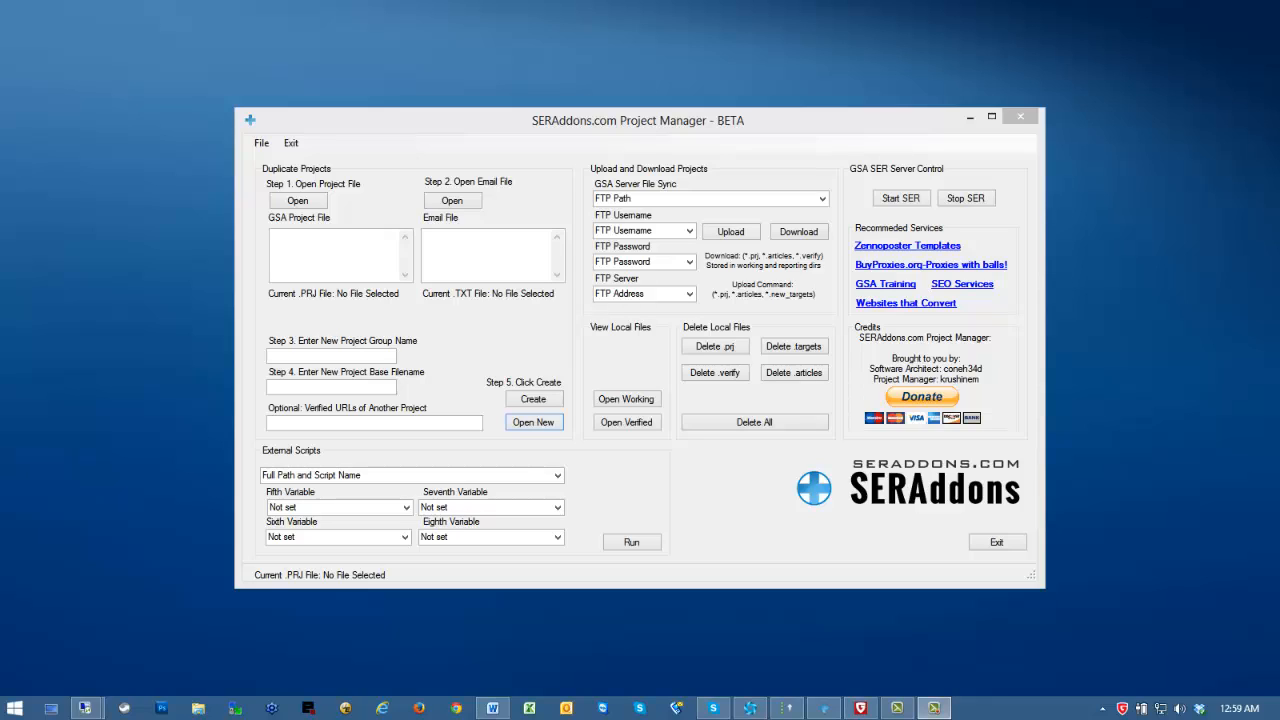
Load T1.prj from the GSA Search Engine Ranker projects folder as the project file to duplicate
{"action": "left_click", "coordinate": [519, 120]}
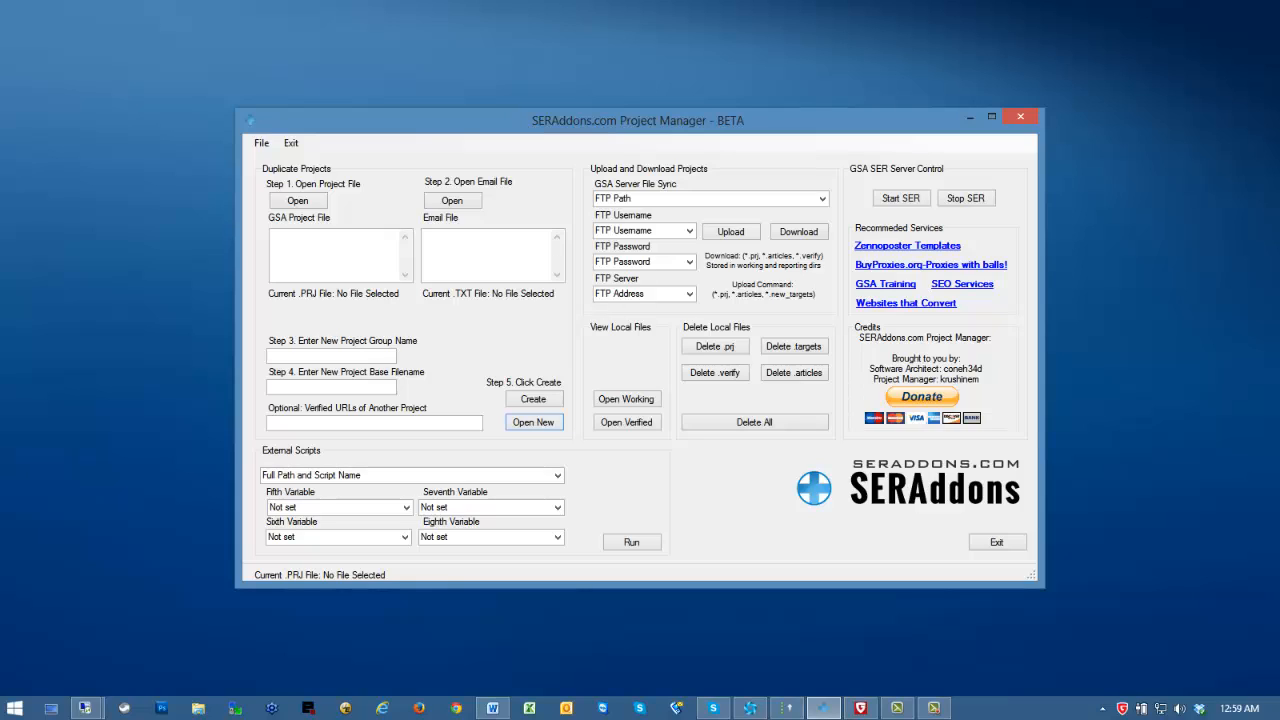
{"action": "left_click", "coordinate": [545, 168]}
{"action": "left_click", "coordinate": [309, 204]}
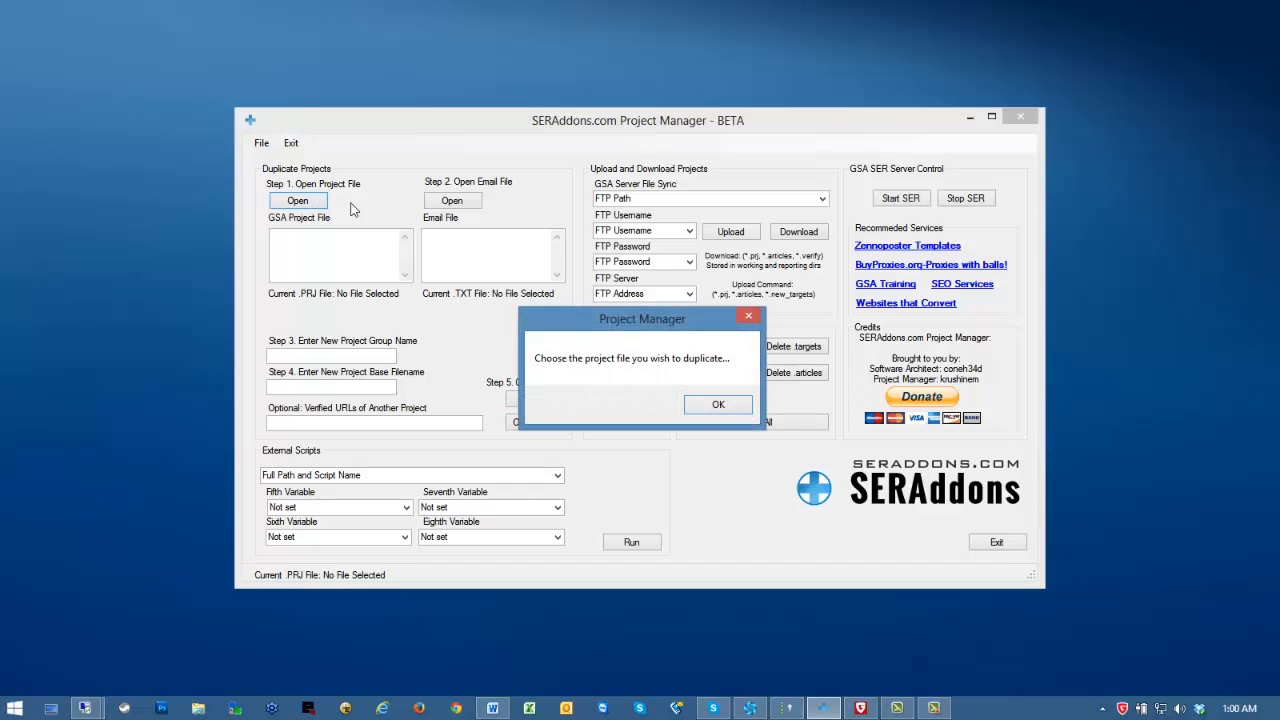
{"action": "left_click", "coordinate": [719, 407]}
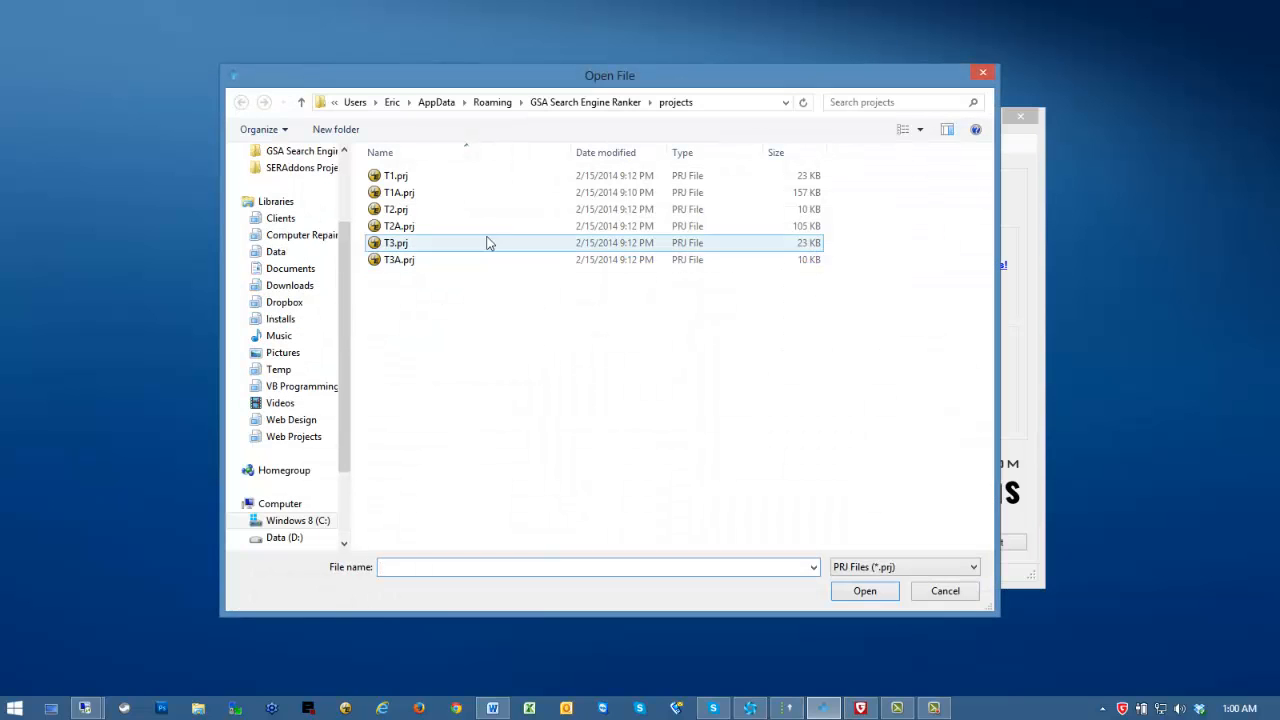
{"action": "left_click", "coordinate": [420, 179]}
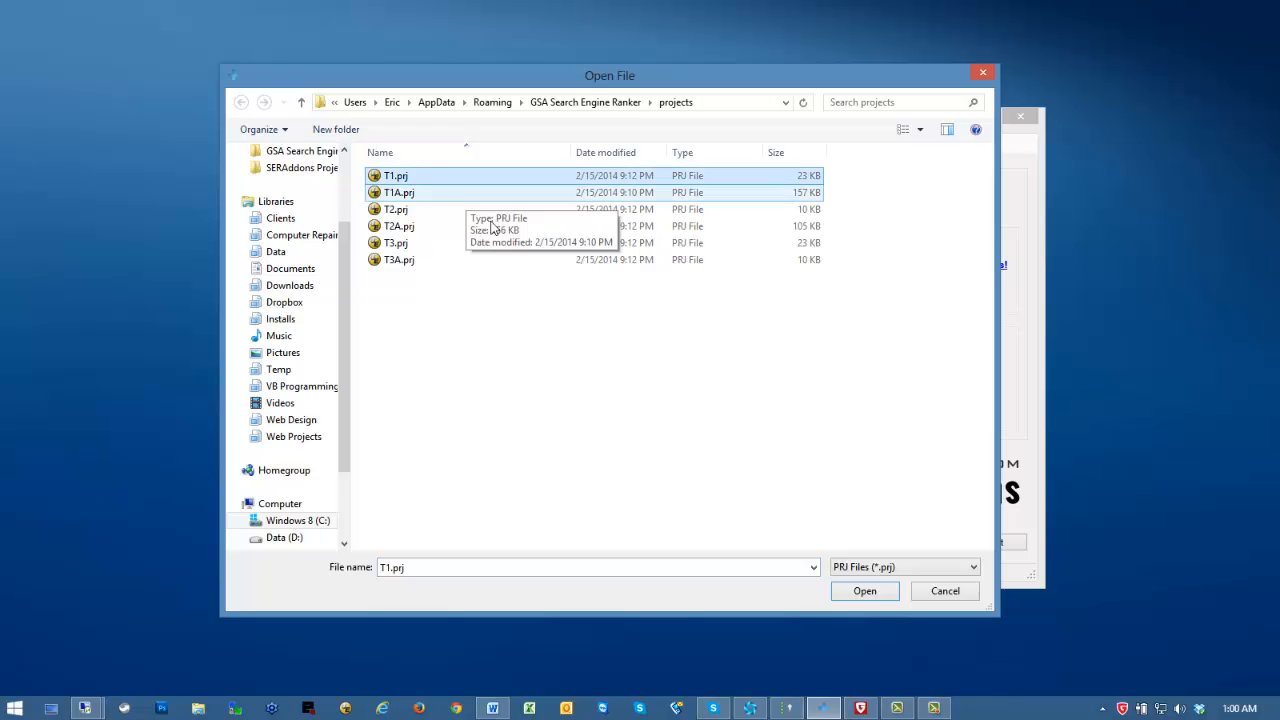
{"action": "left_click", "coordinate": [864, 590]}
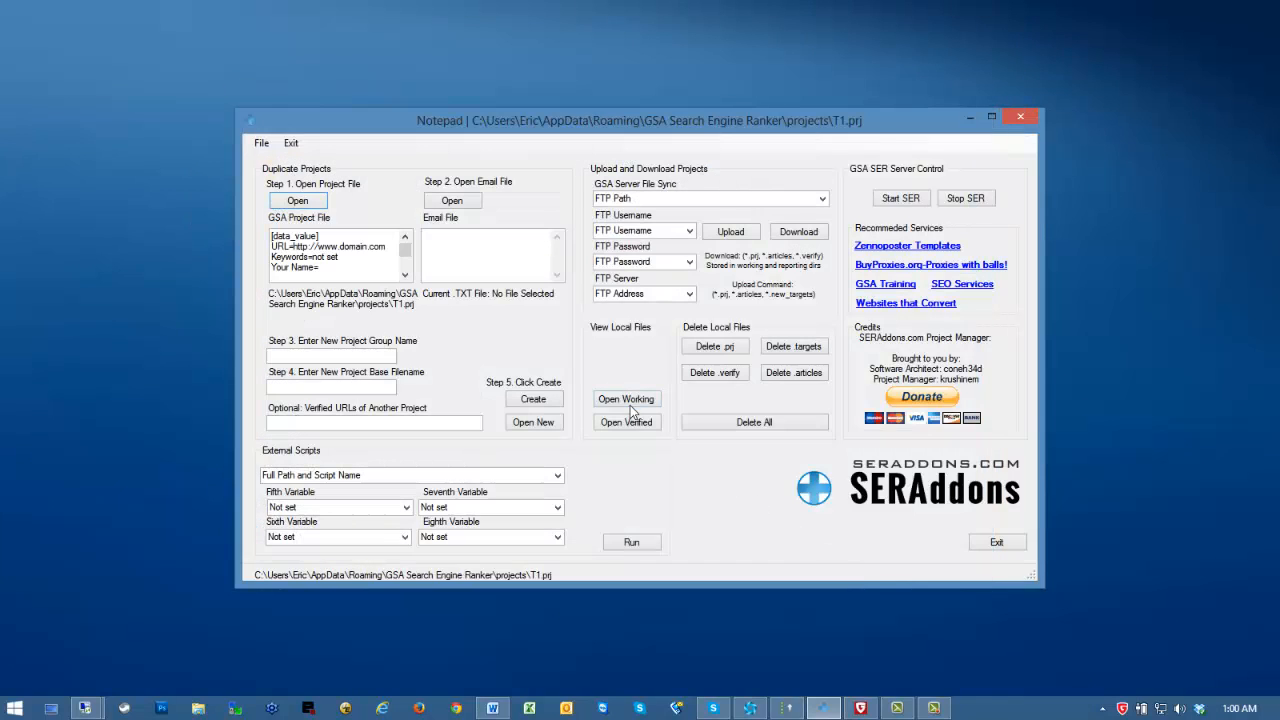
Load _01_Email File.txt from the Documents library as the email file for the duplicate project
{"action": "left_click", "coordinate": [454, 202]}
{"action": "left_click", "coordinate": [793, 417]}
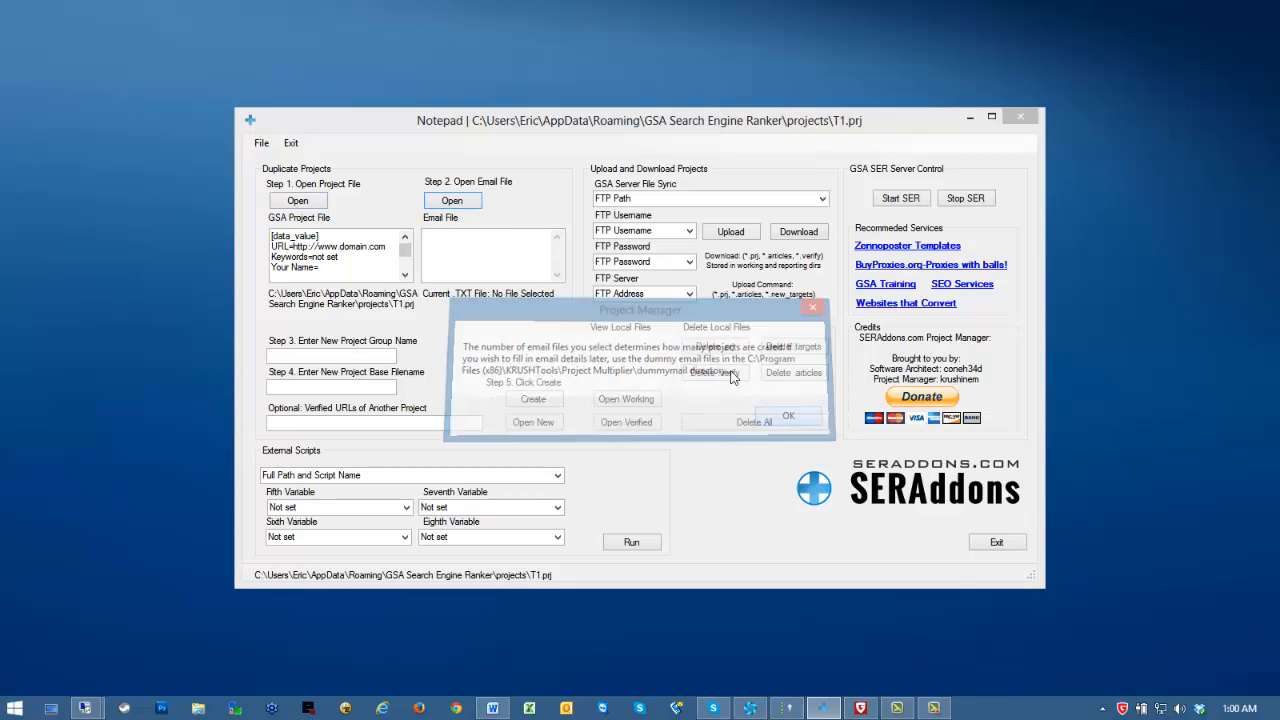
{"action": "left_click_drag", "start_coordinate": [986, 284], "coordinate": [979, 525]}
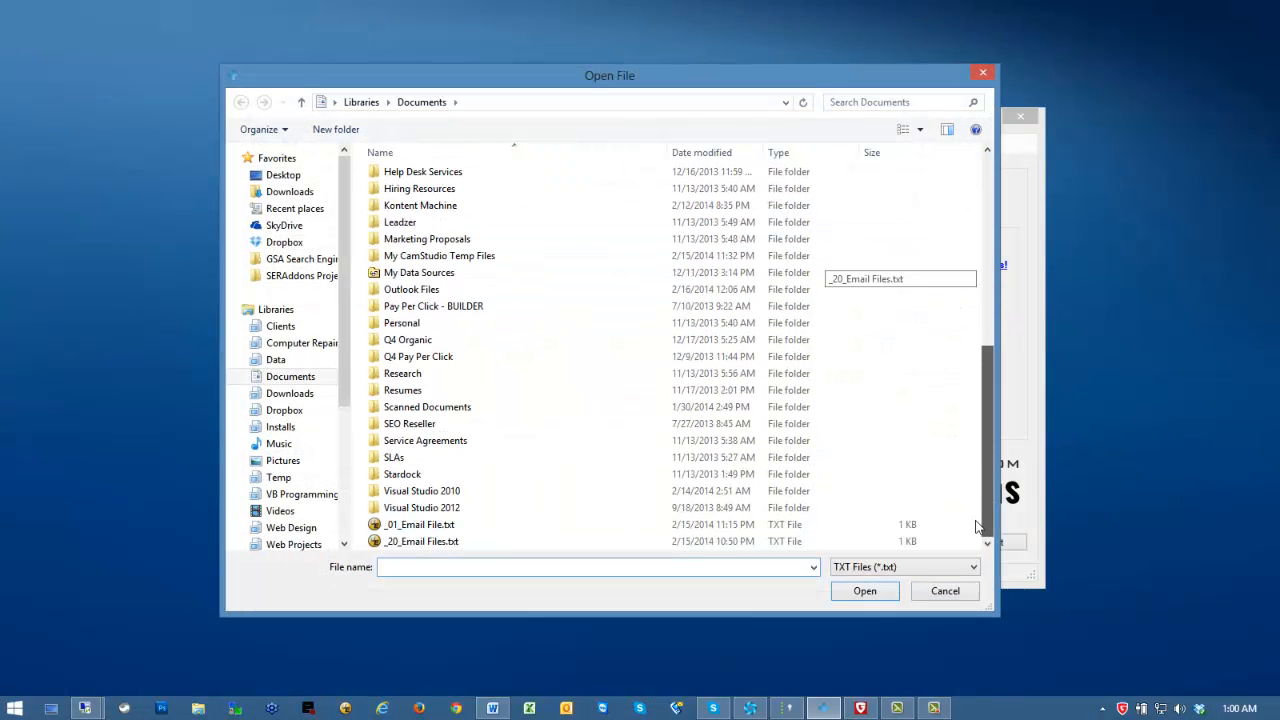
{"action": "left_click", "coordinate": [436, 526]}
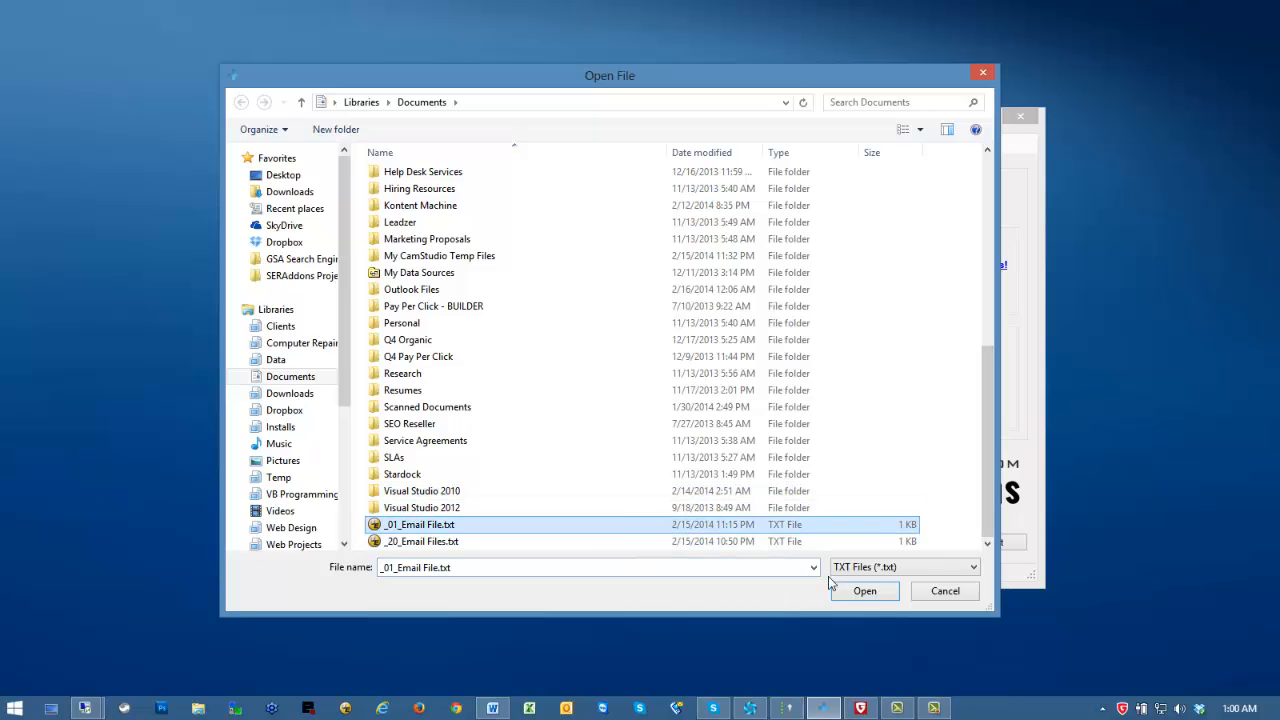
{"action": "left_click", "coordinate": [862, 593]}
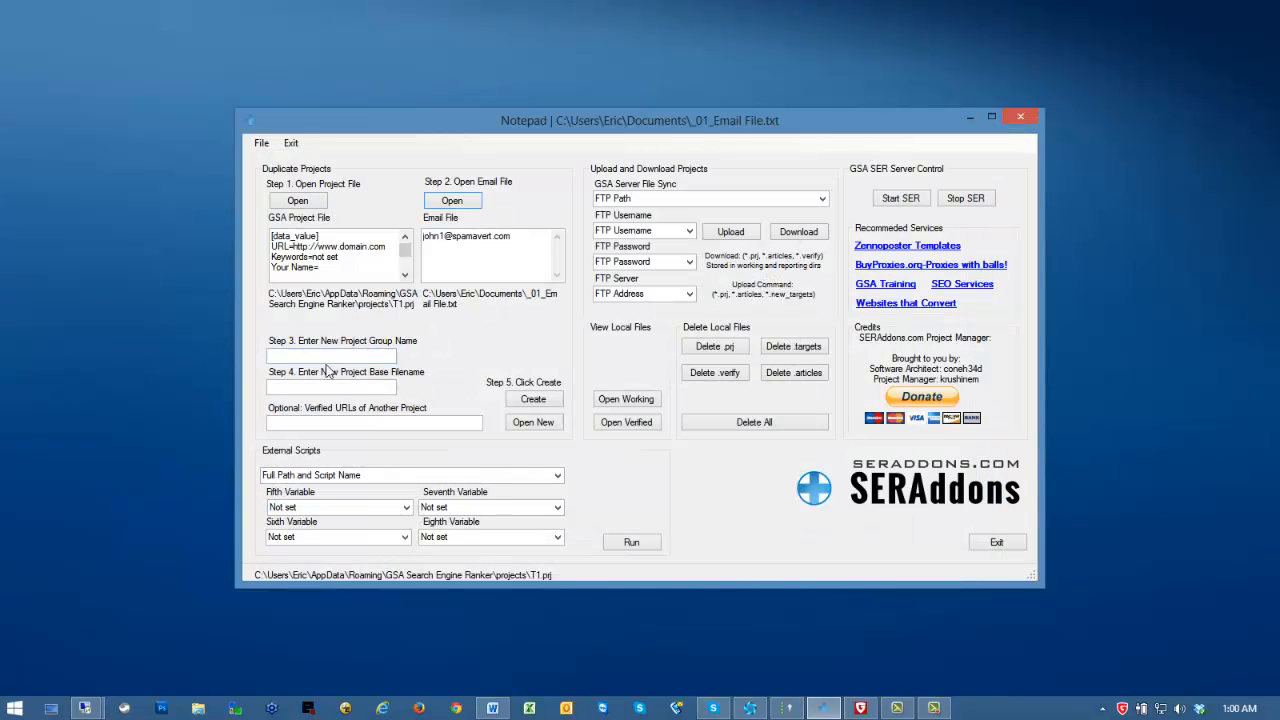
Create the duplicate project files with the group name "aaa - new group payday" and the base filename "Payday Loans"
{"action": "left_click", "coordinate": [376, 358]}
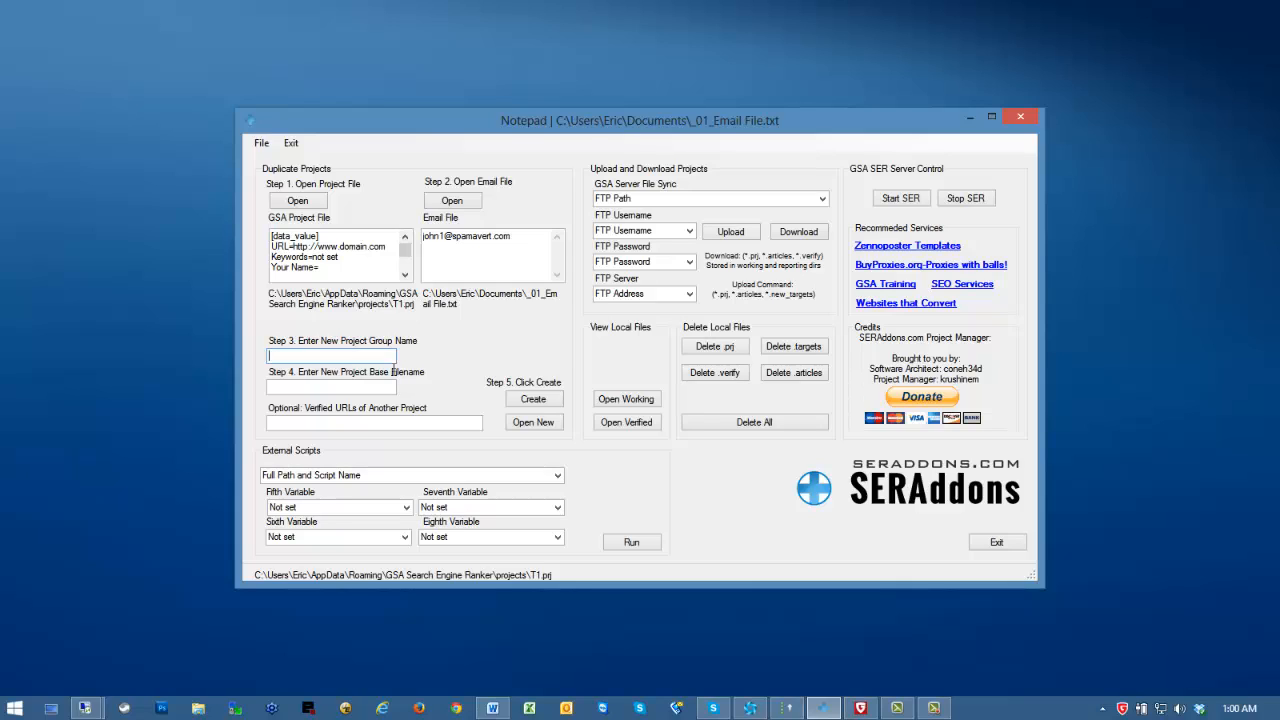
{"action": "type", "text": "aaa - new group payday"}
{"action": "left_click", "coordinate": [382, 392]}
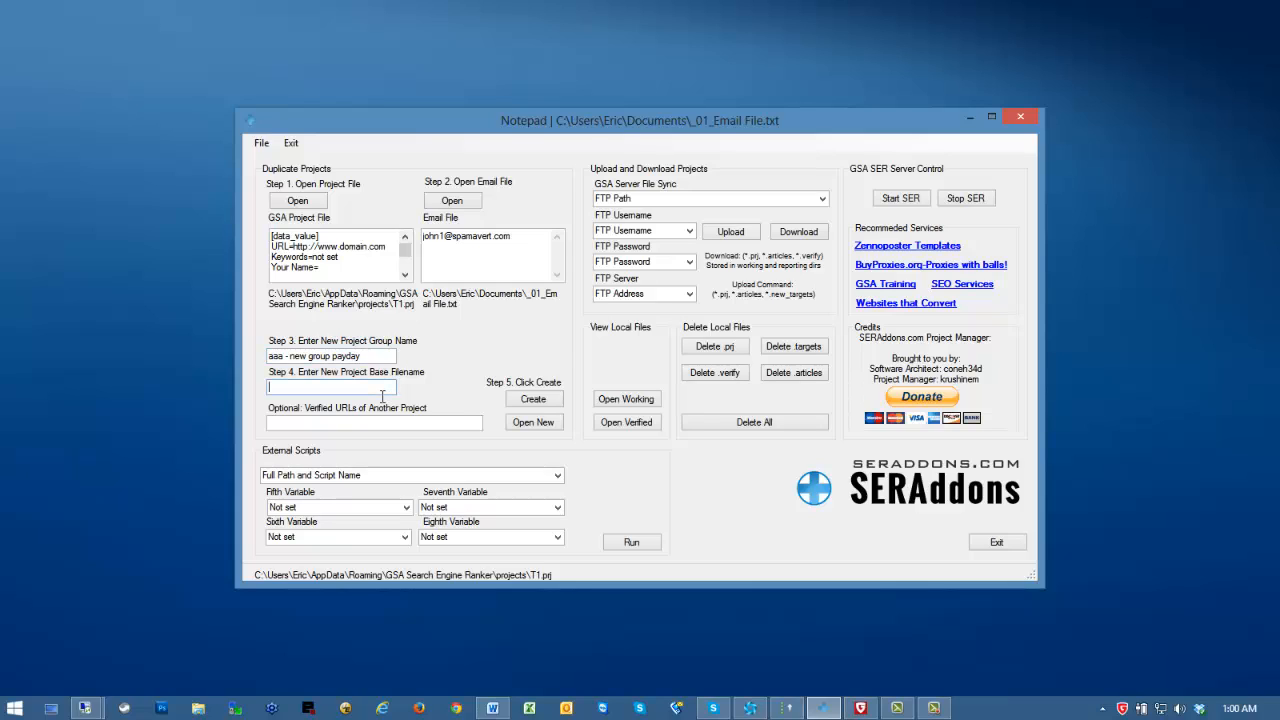
{"action": "type", "text": "Payday Loans"}
{"action": "left_click", "coordinate": [535, 400]}
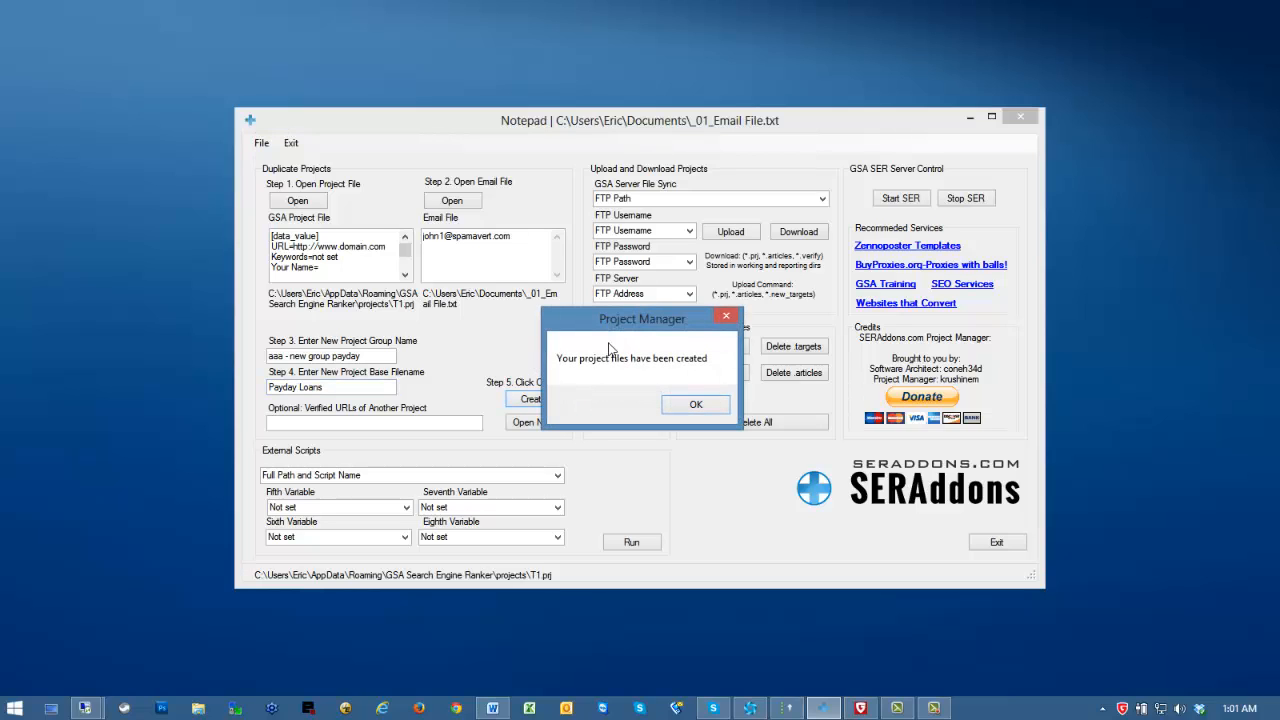
{"action": "left_click_drag", "start_coordinate": [635, 322], "coordinate": [627, 294]}
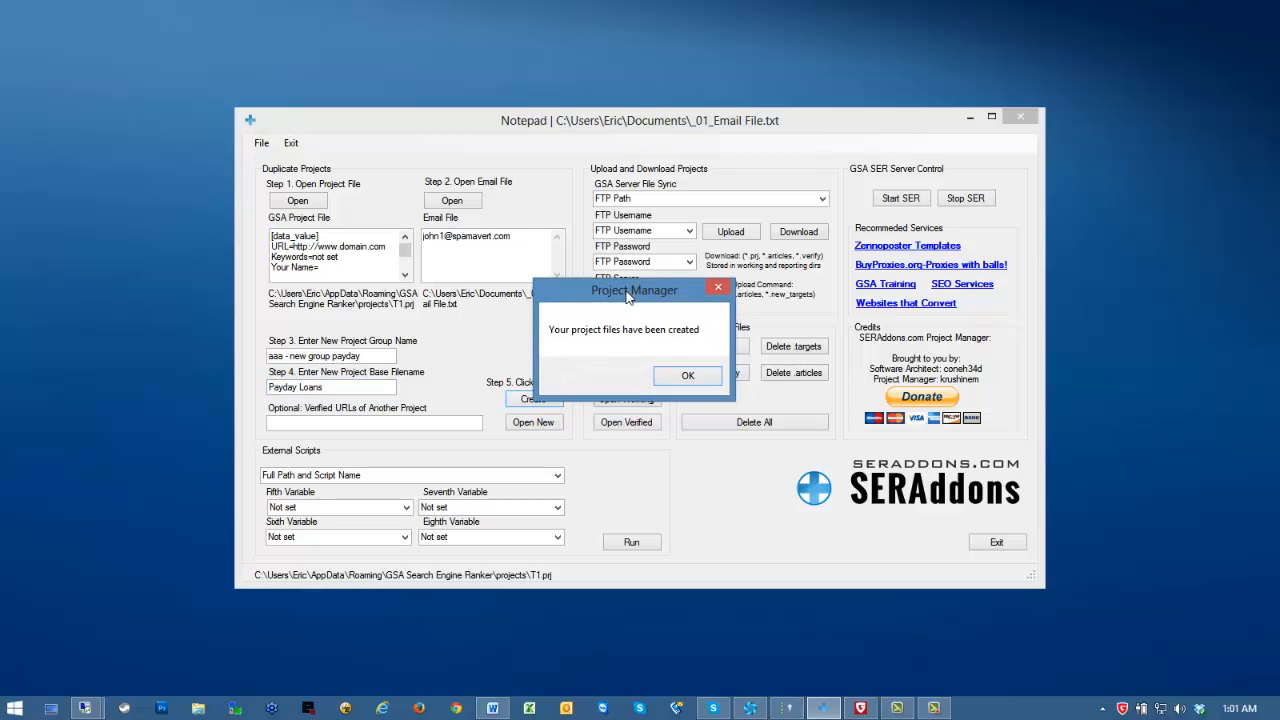
{"action": "left_click", "coordinate": [683, 377]}
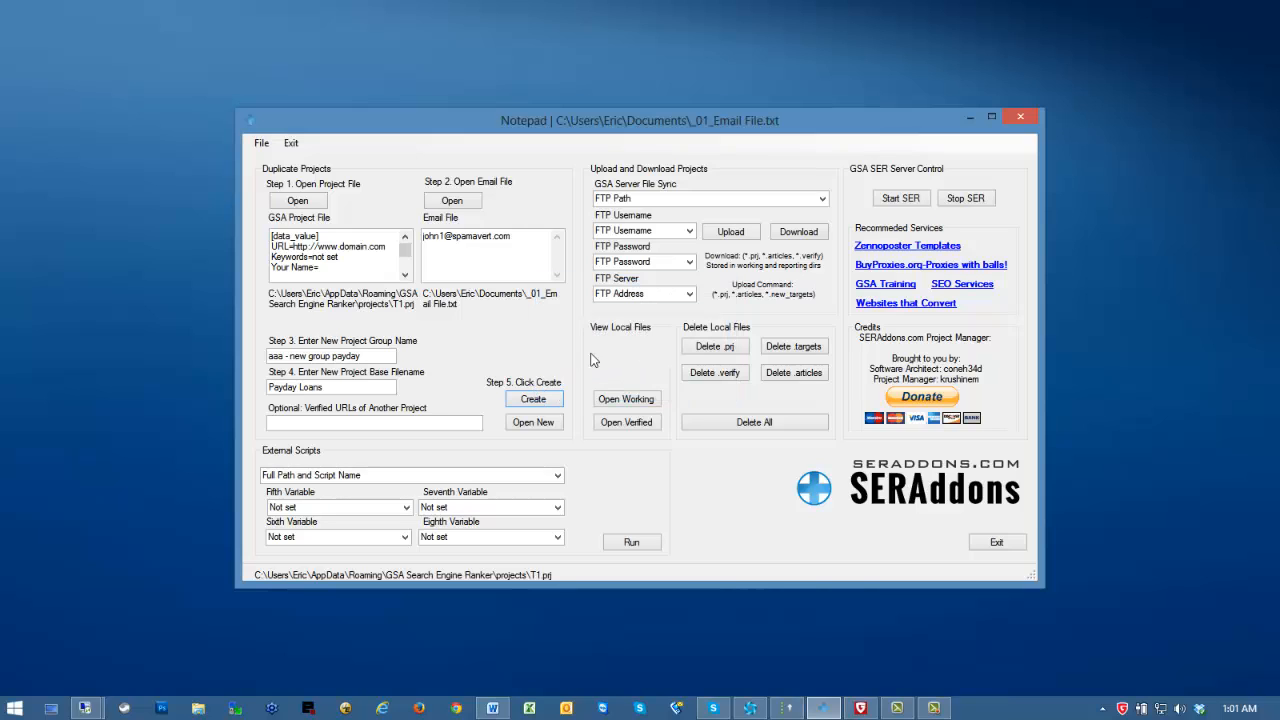
Look through the newprojects folder for the generated Payday Loans files, without opening any of them
{"action": "left_click", "coordinate": [533, 422]}
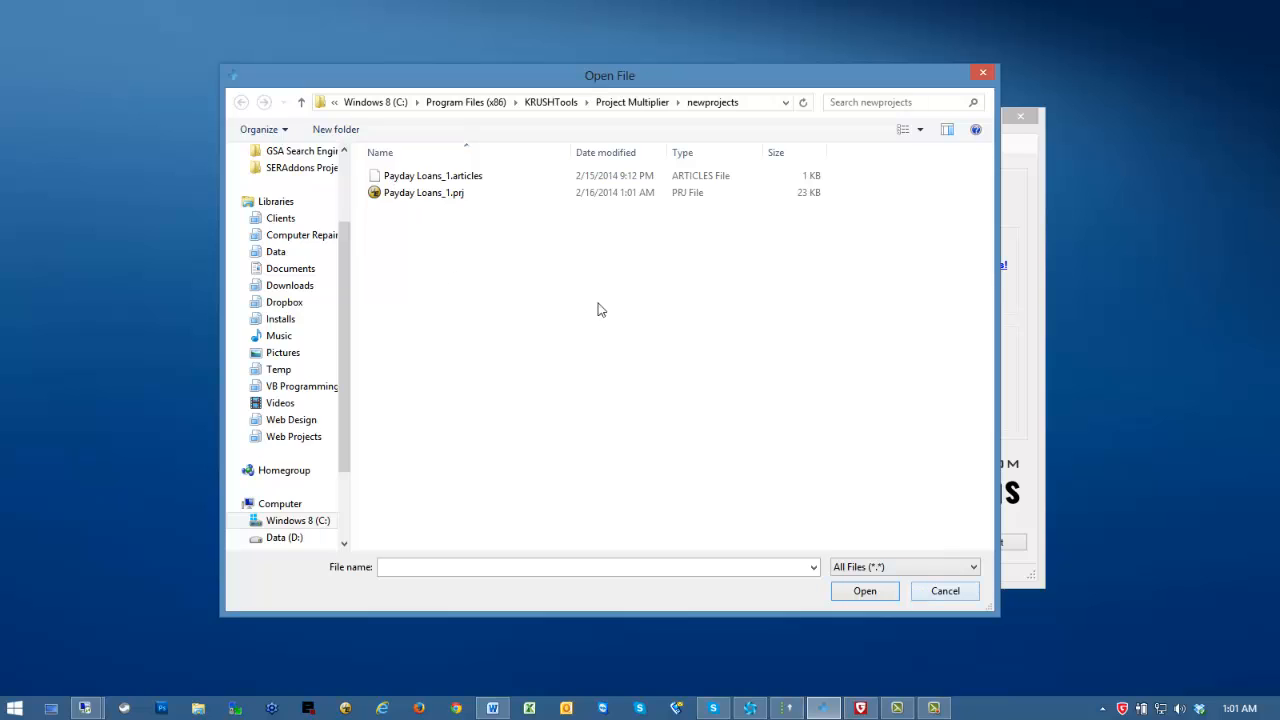
{"action": "left_click", "coordinate": [452, 199]}
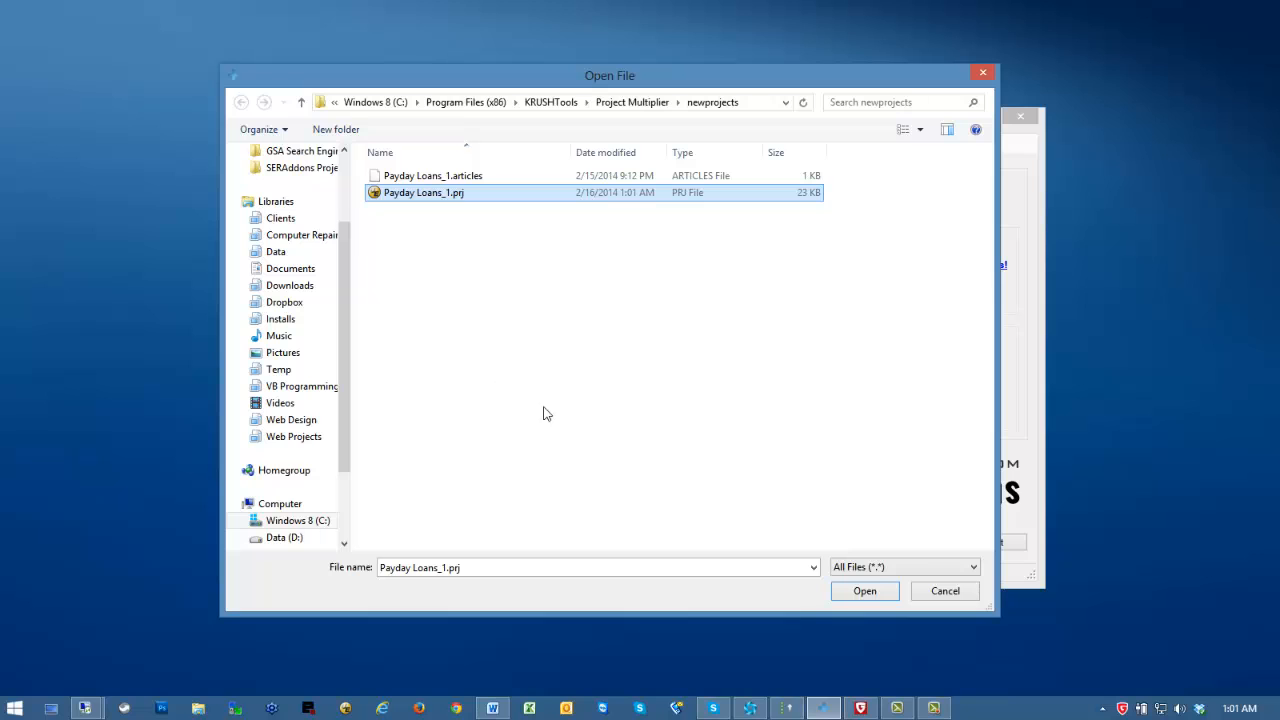
{"action": "left_click", "coordinate": [945, 591]}
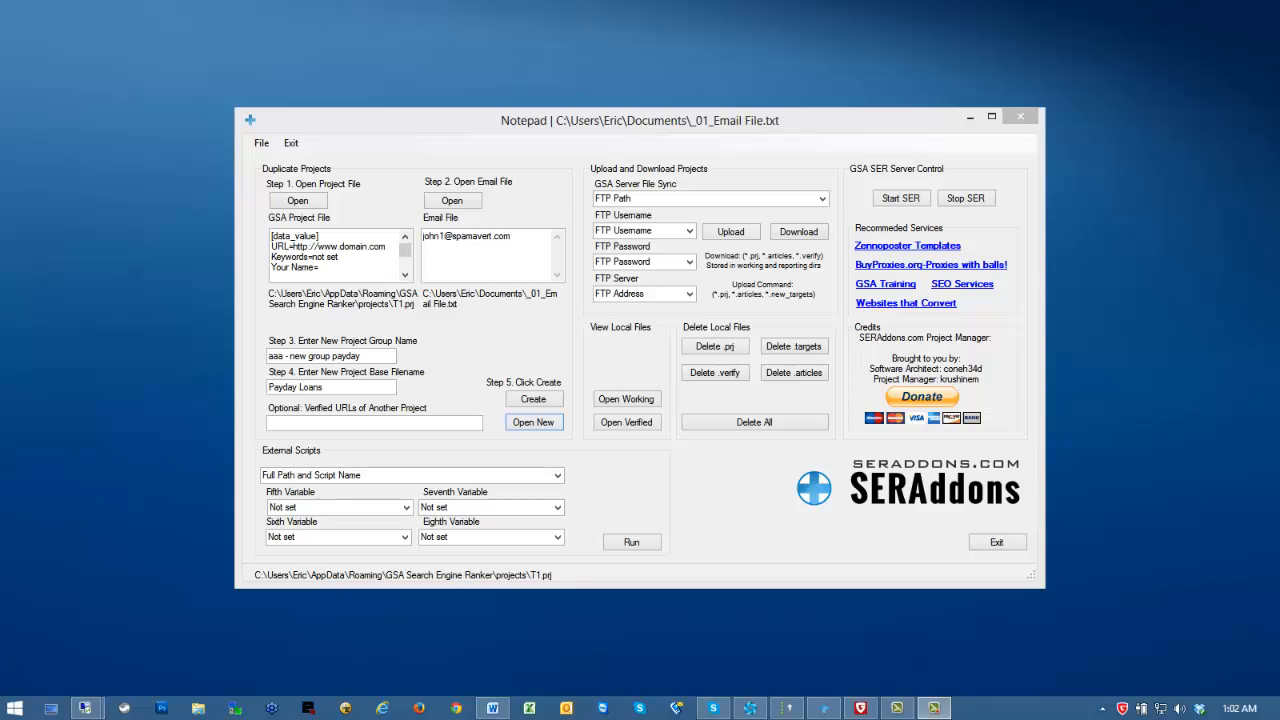
Load T2.prj from the GSA Search Engine Ranker projects folder as the second project file to duplicate
{"action": "left_click", "coordinate": [298, 201]}
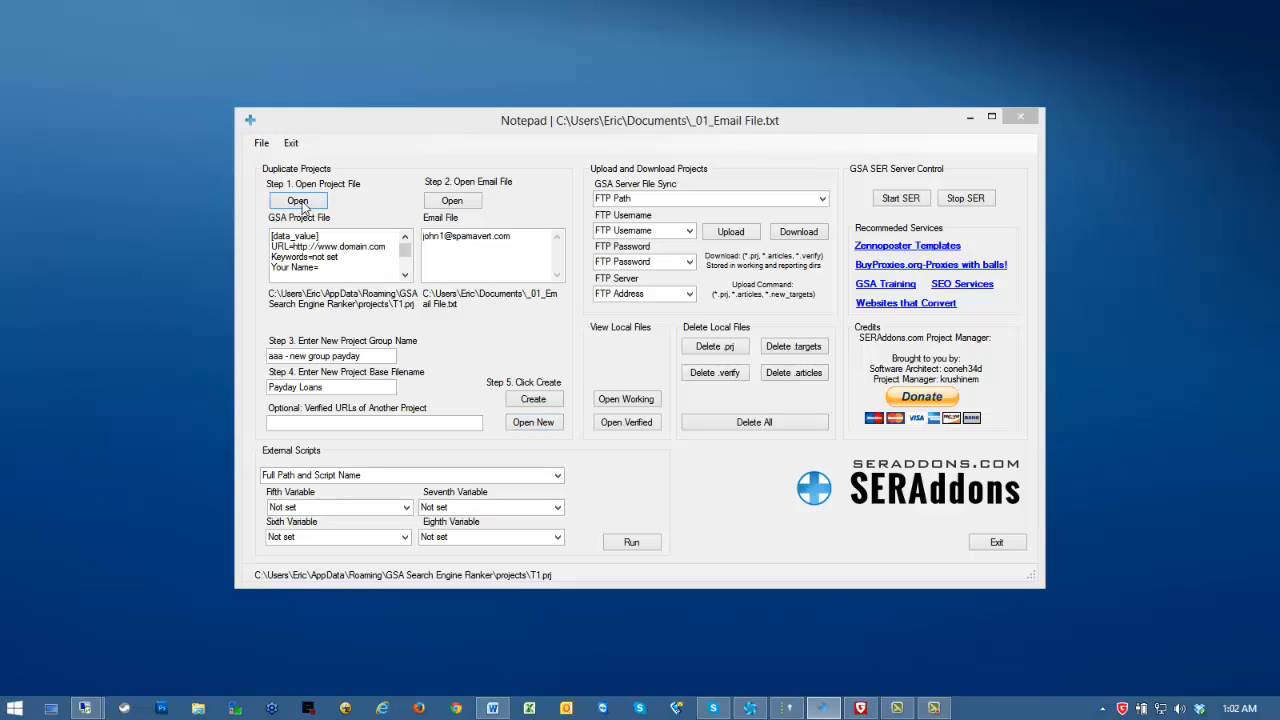
{"action": "left_click", "coordinate": [724, 410]}
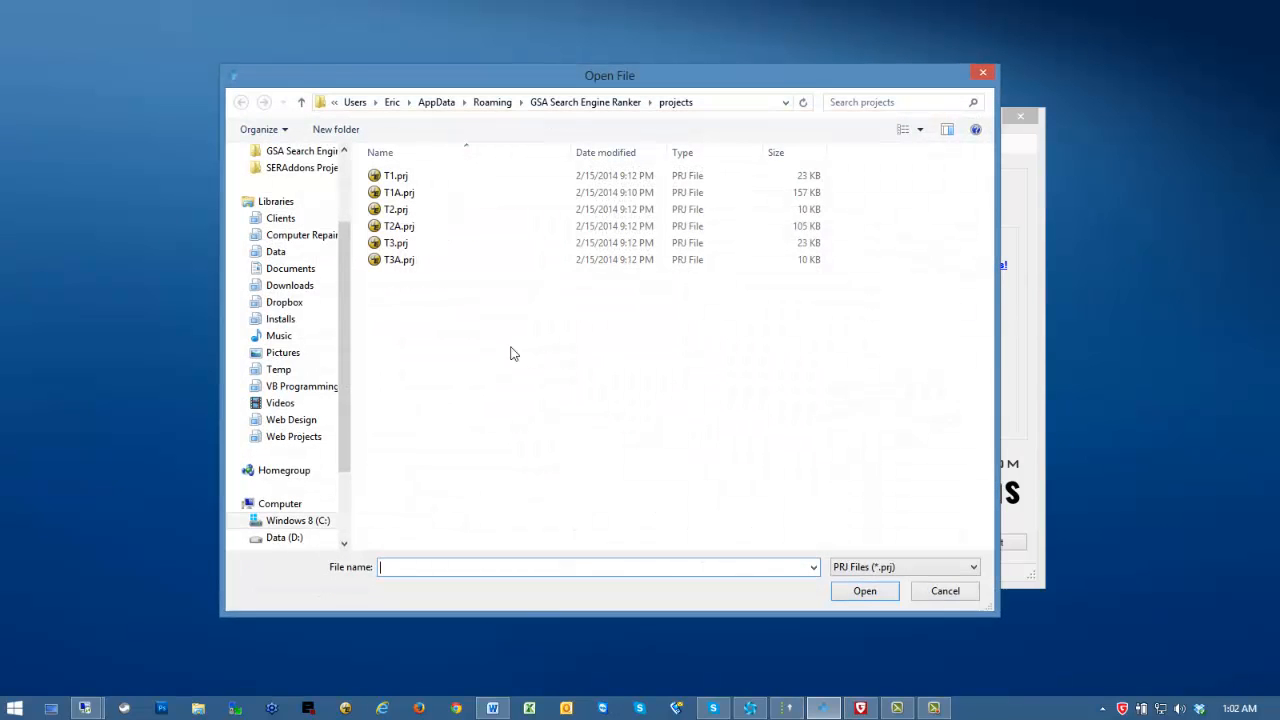
{"action": "left_click", "coordinate": [422, 212]}
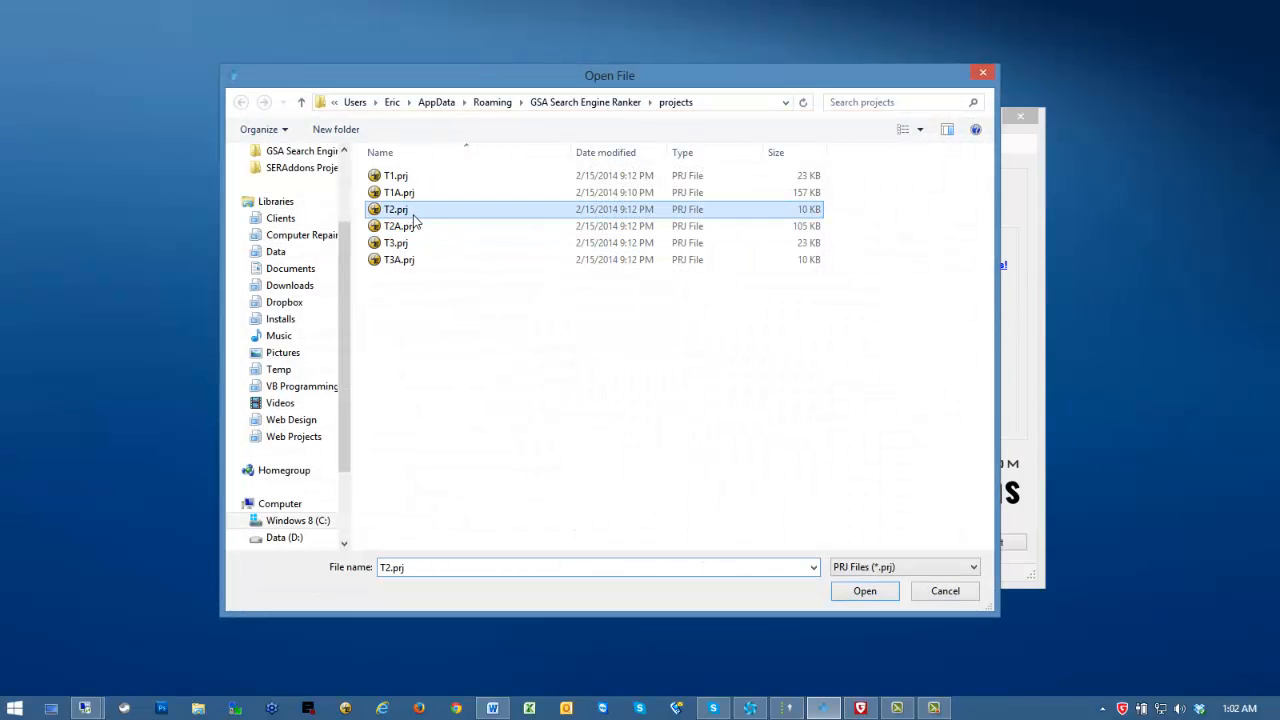
{"action": "left_click", "coordinate": [877, 595]}
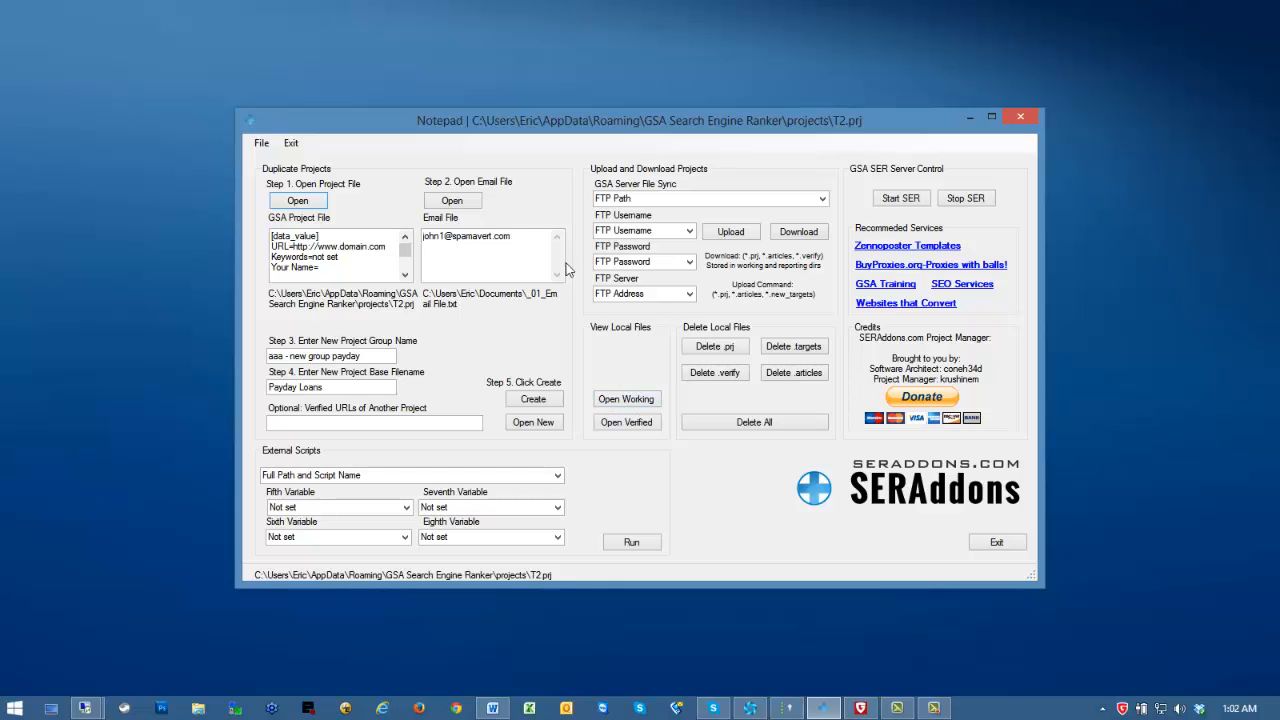
Load _01_Email File.txt again as the email file for the T2 duplicate
{"action": "left_click", "coordinate": [451, 202]}
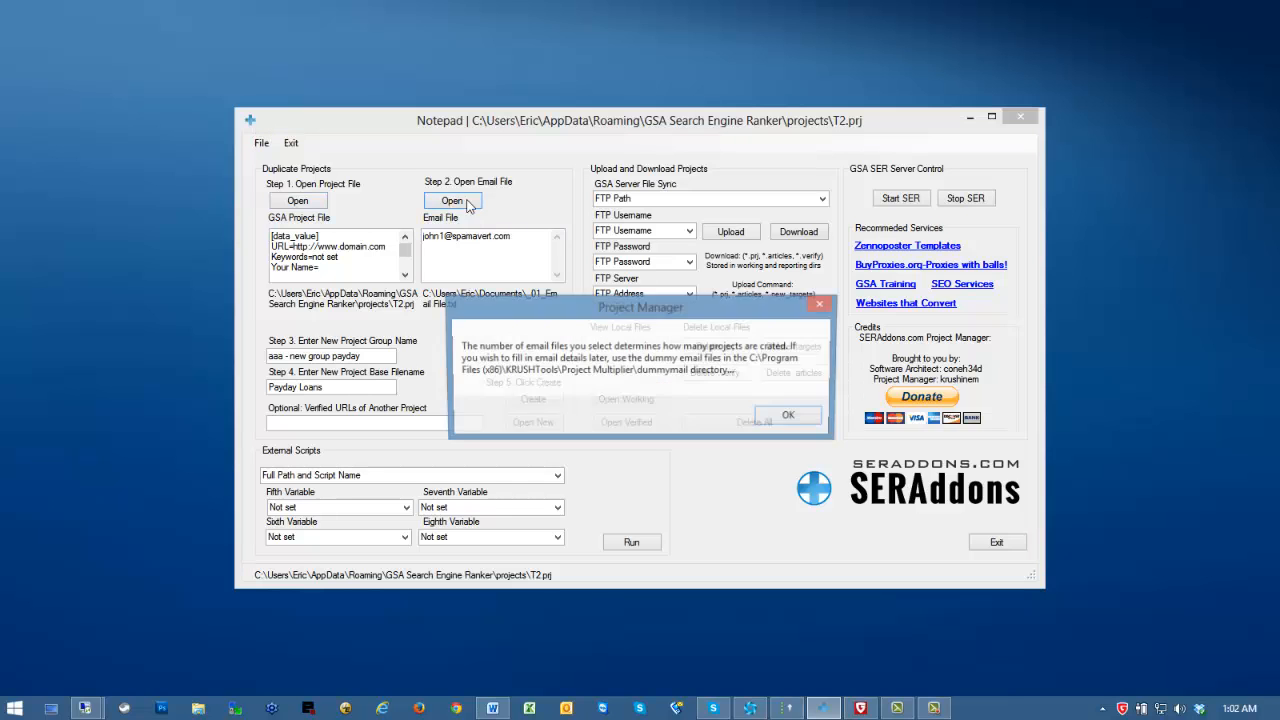
{"action": "left_click", "coordinate": [794, 416]}
{"action": "scroll", "coordinate": [992, 313], "scroll_direction": "down", "scroll_amount": 10}
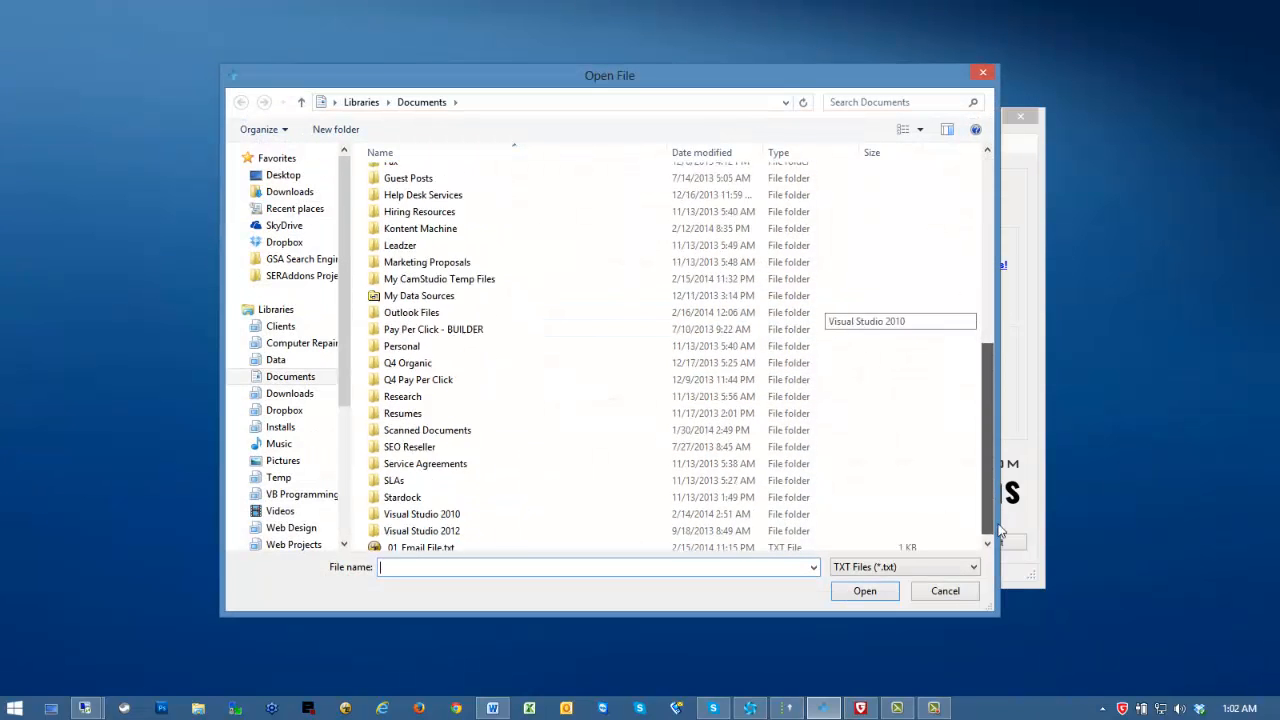
{"action": "left_click", "coordinate": [690, 525]}
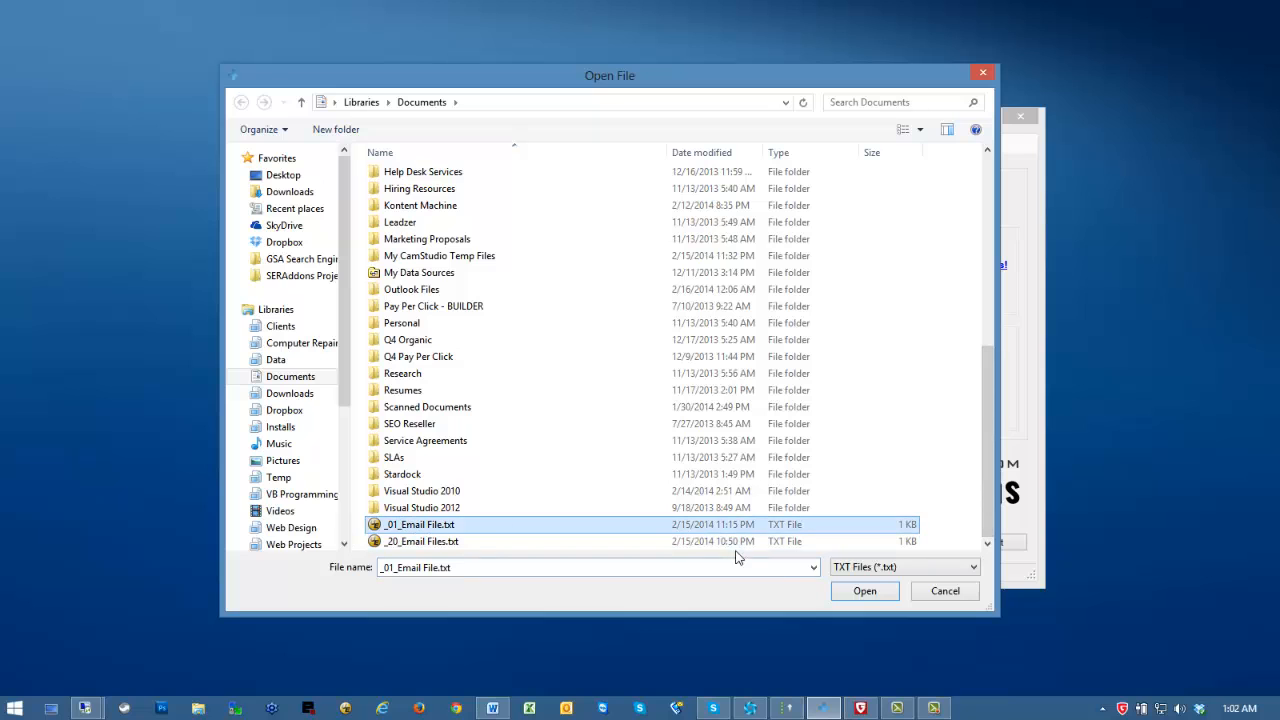
{"action": "left_click", "coordinate": [866, 591]}
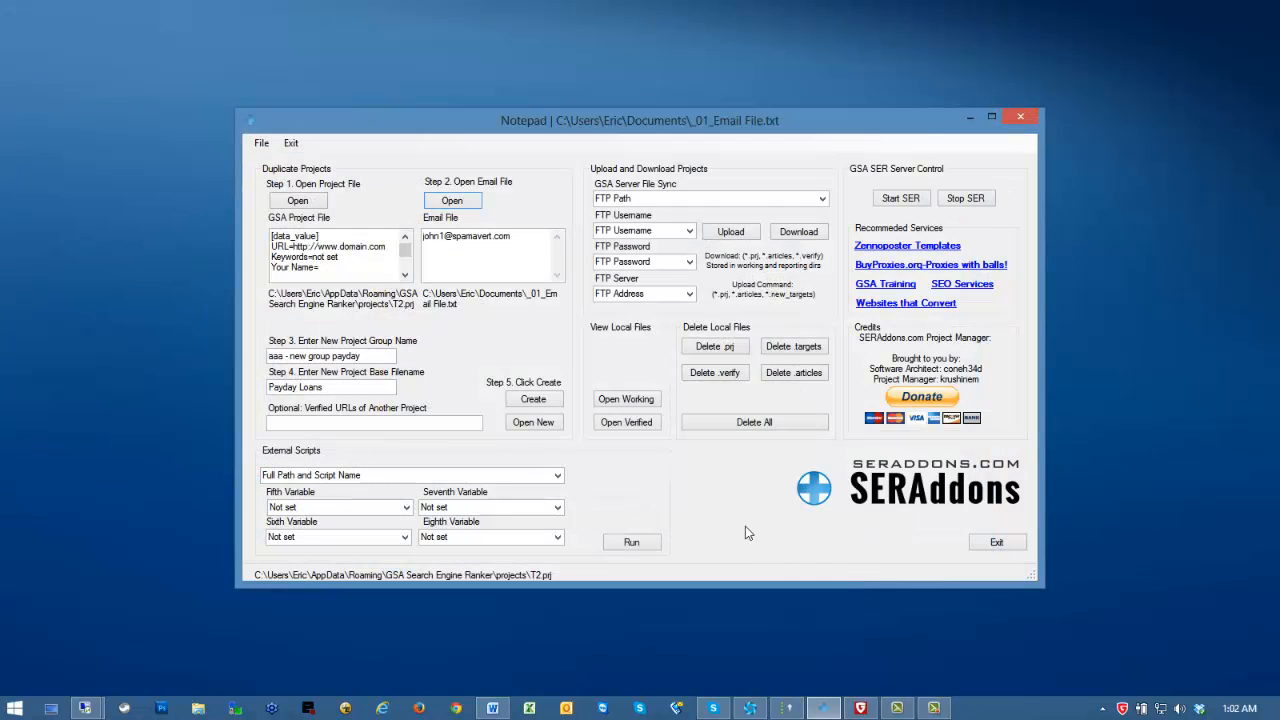
Create the second-tier project files with the base filename "Payday Loans - T2" and "Payday Loans_1" as the project supplying verified URLs
{"action": "left_click", "coordinate": [394, 357]}
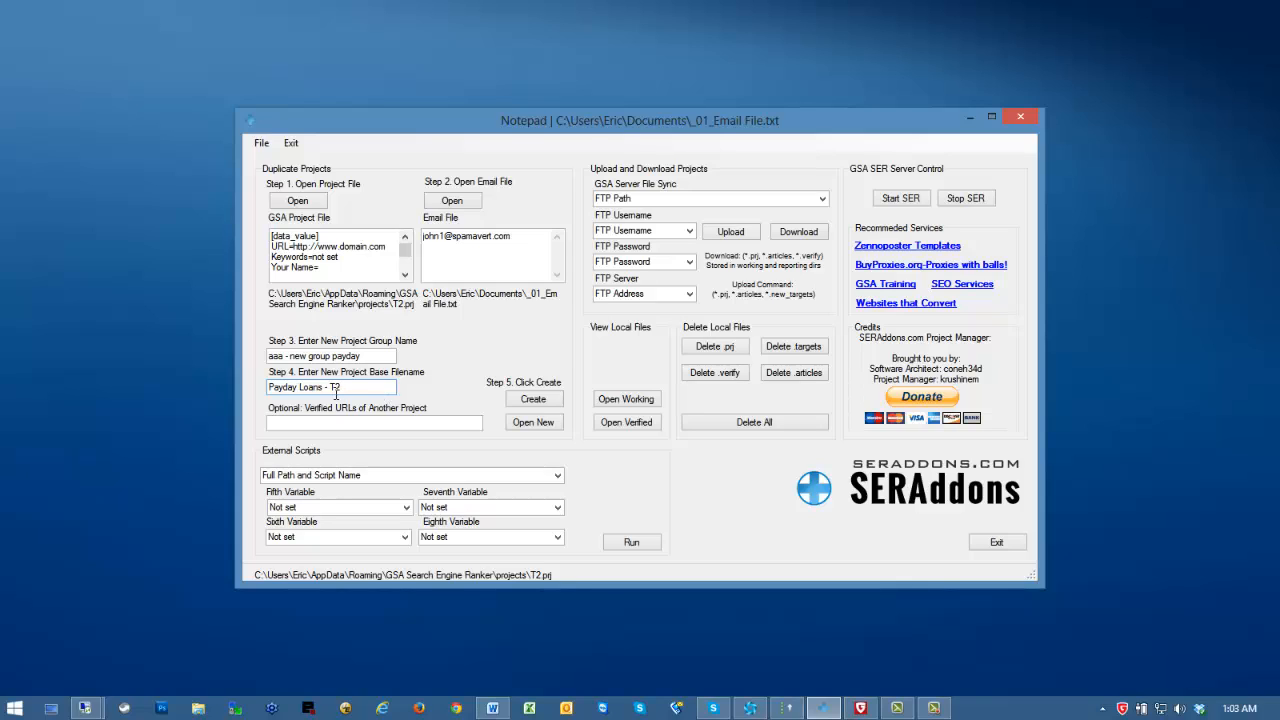
{"action": "left_click", "coordinate": [368, 427]}
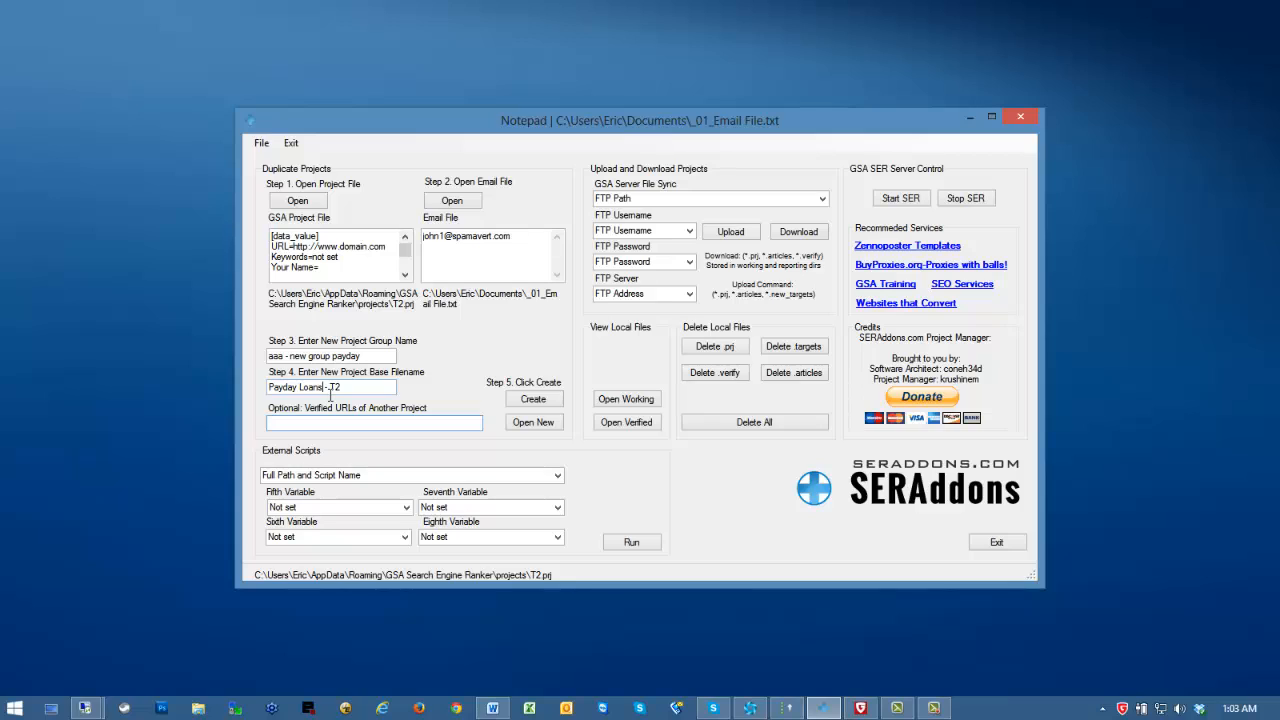
{"action": "left_click_drag", "start_coordinate": [326, 390], "coordinate": [266, 390]}
{"action": "key", "text": "ctrl+c"}
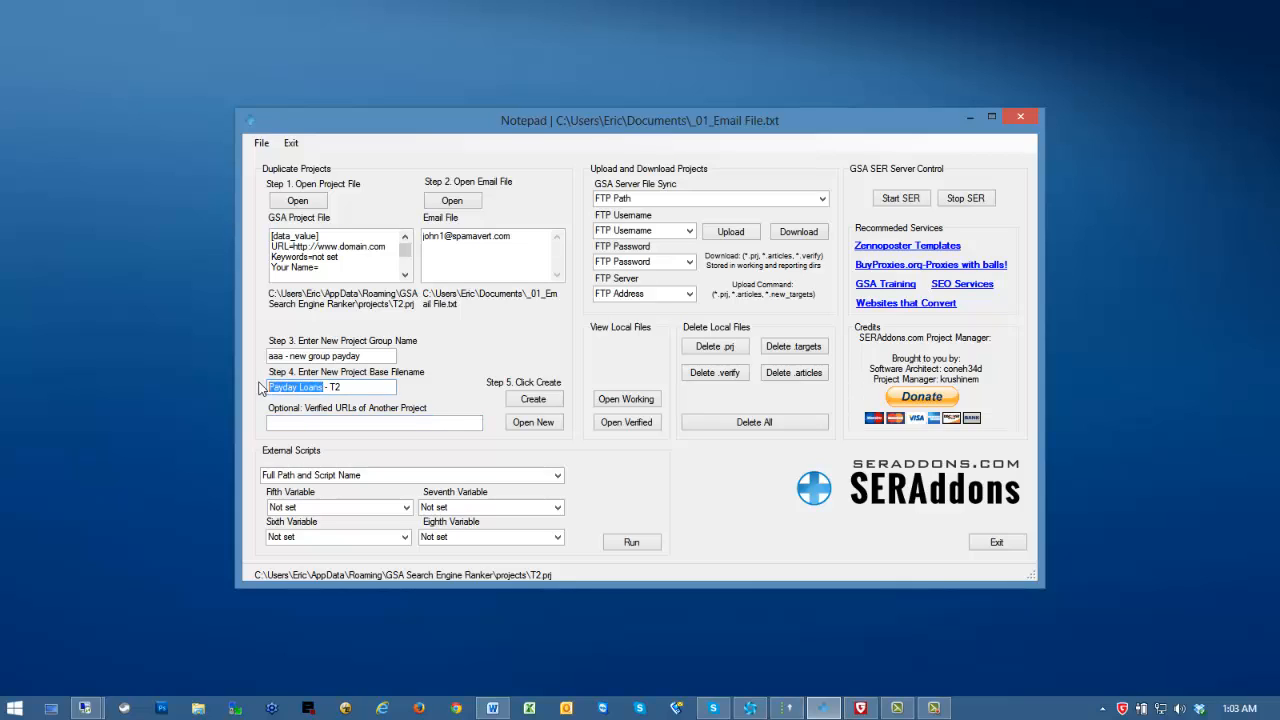
{"action": "left_click", "coordinate": [329, 425]}
{"action": "key", "text": "ctrl+v"}
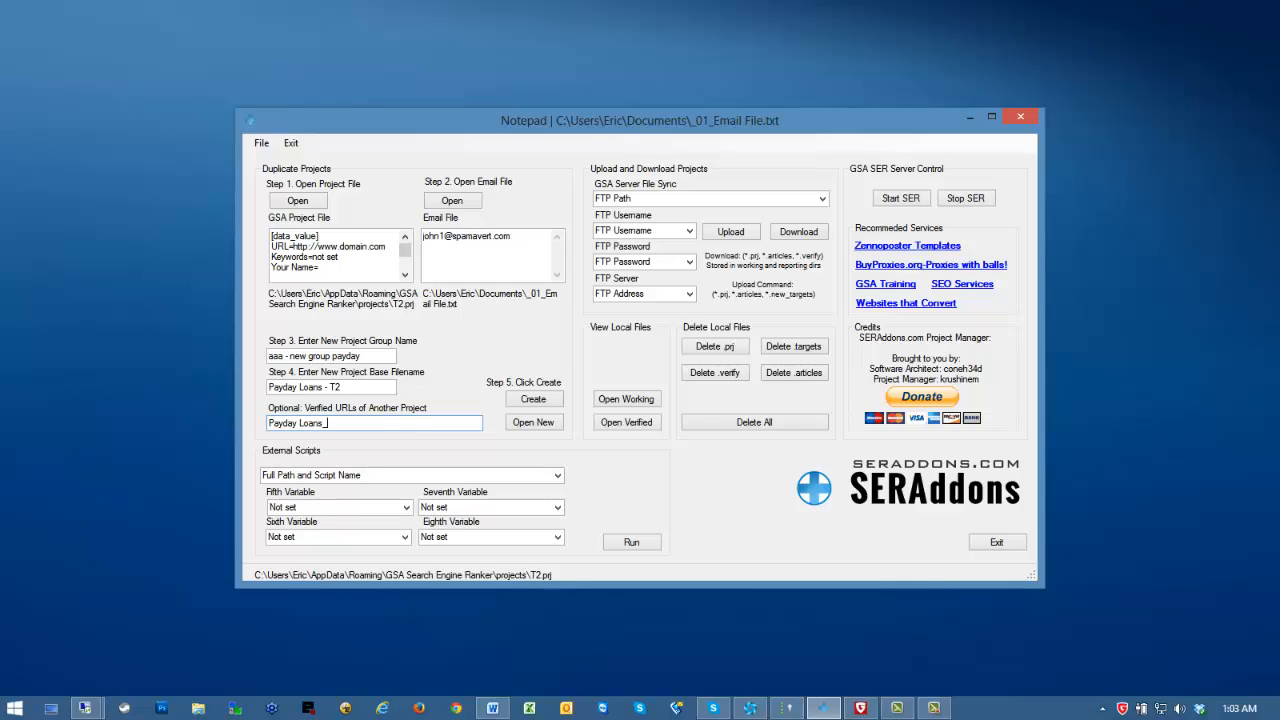
{"action": "left_click", "coordinate": [533, 399]}
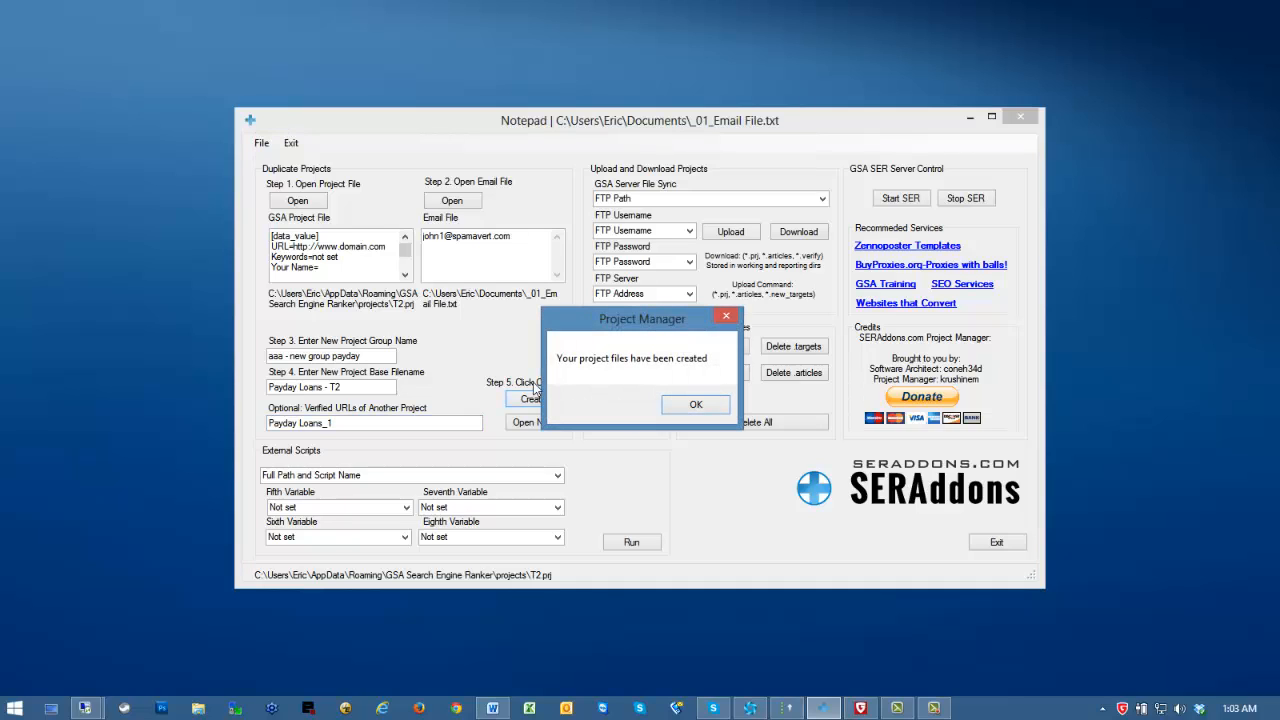
{"action": "left_click", "coordinate": [696, 406]}
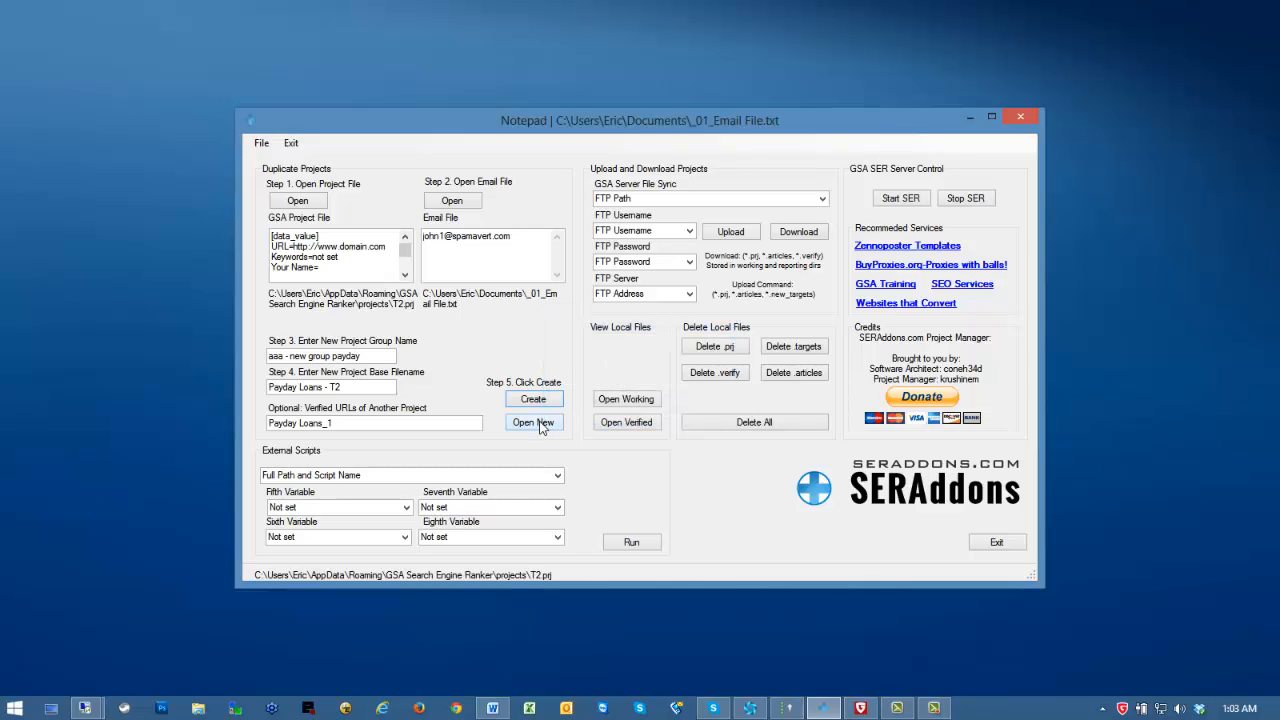
Check the newprojects folder for the Payday Loans - T2 project files, leaving them unopened
{"action": "left_click", "coordinate": [533, 422]}
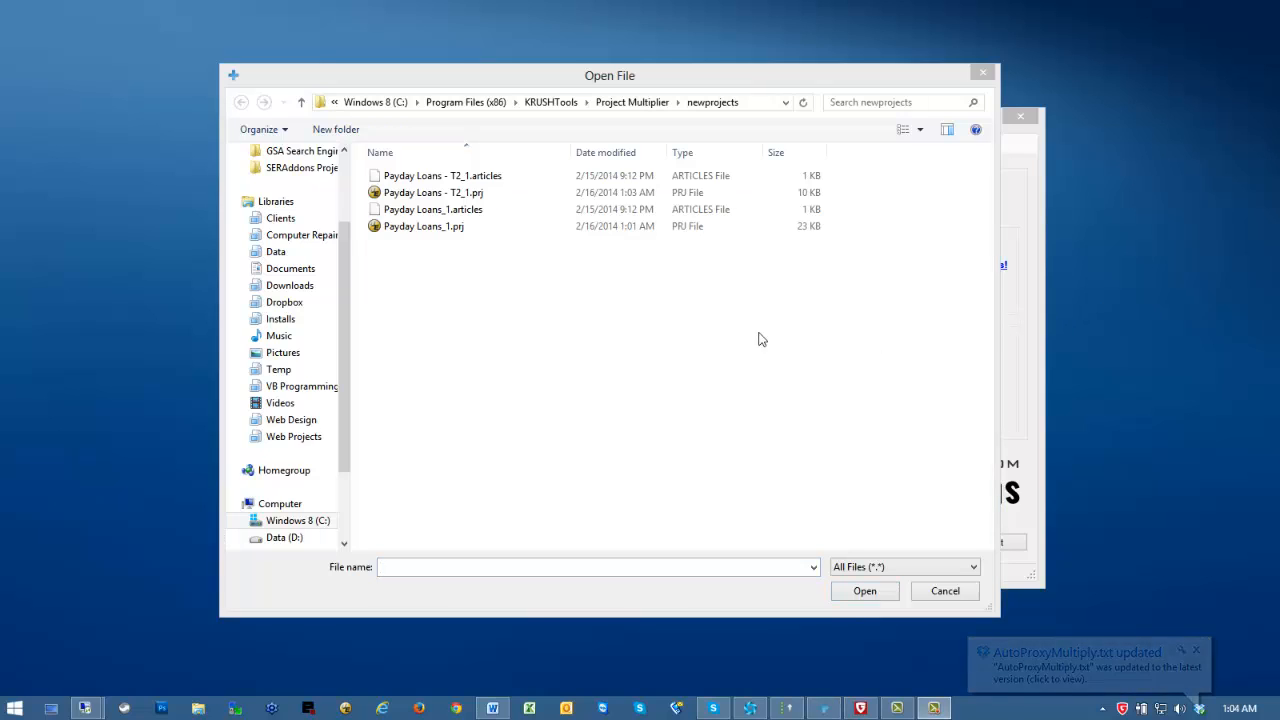
{"action": "left_click", "coordinate": [492, 259]}
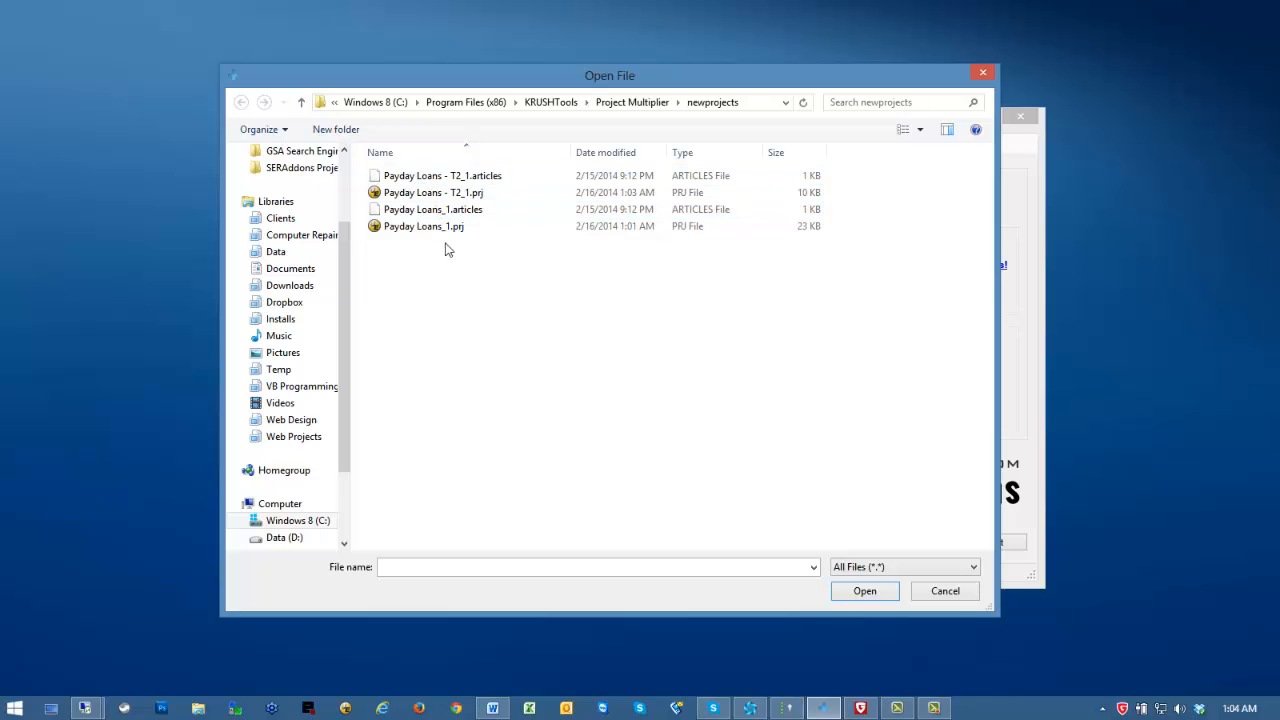
{"action": "left_click", "coordinate": [943, 591]}
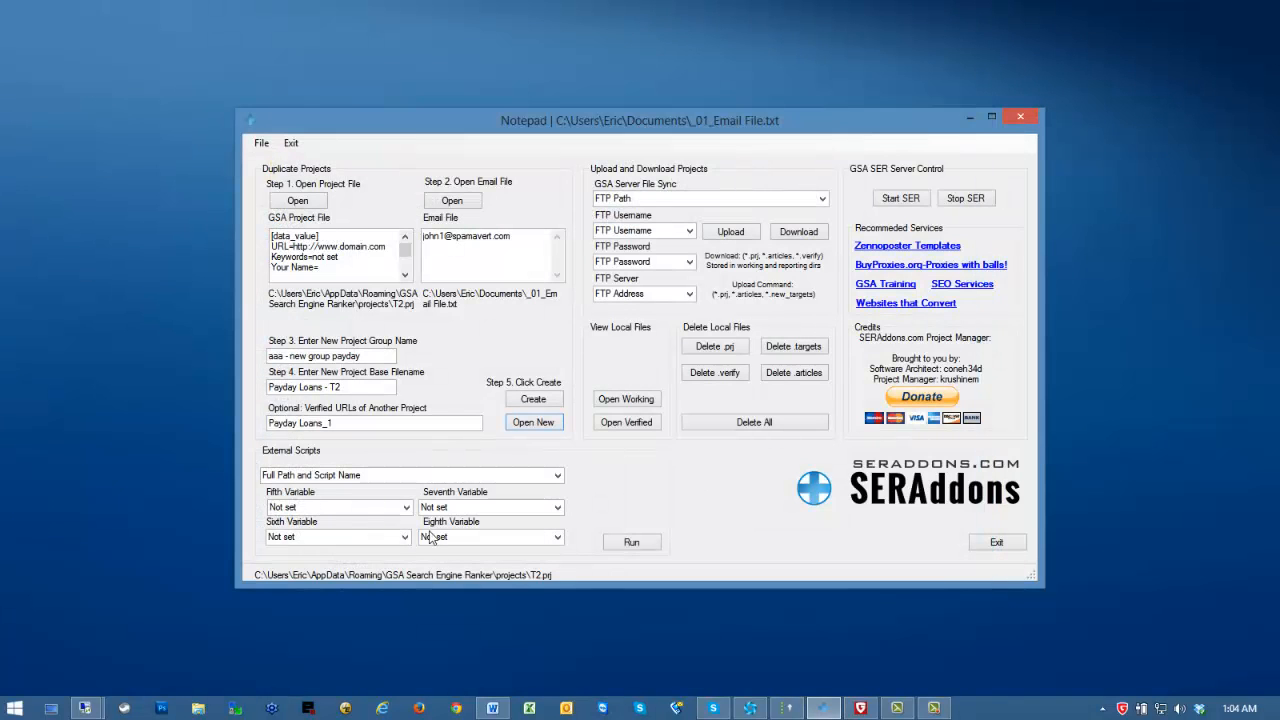
Switch to File Explorer and copy the Payday Loans and Payday Loans - T2 project and articles files from the SERAddons newprojects folder
{"action": "left_click", "coordinate": [198, 708]}
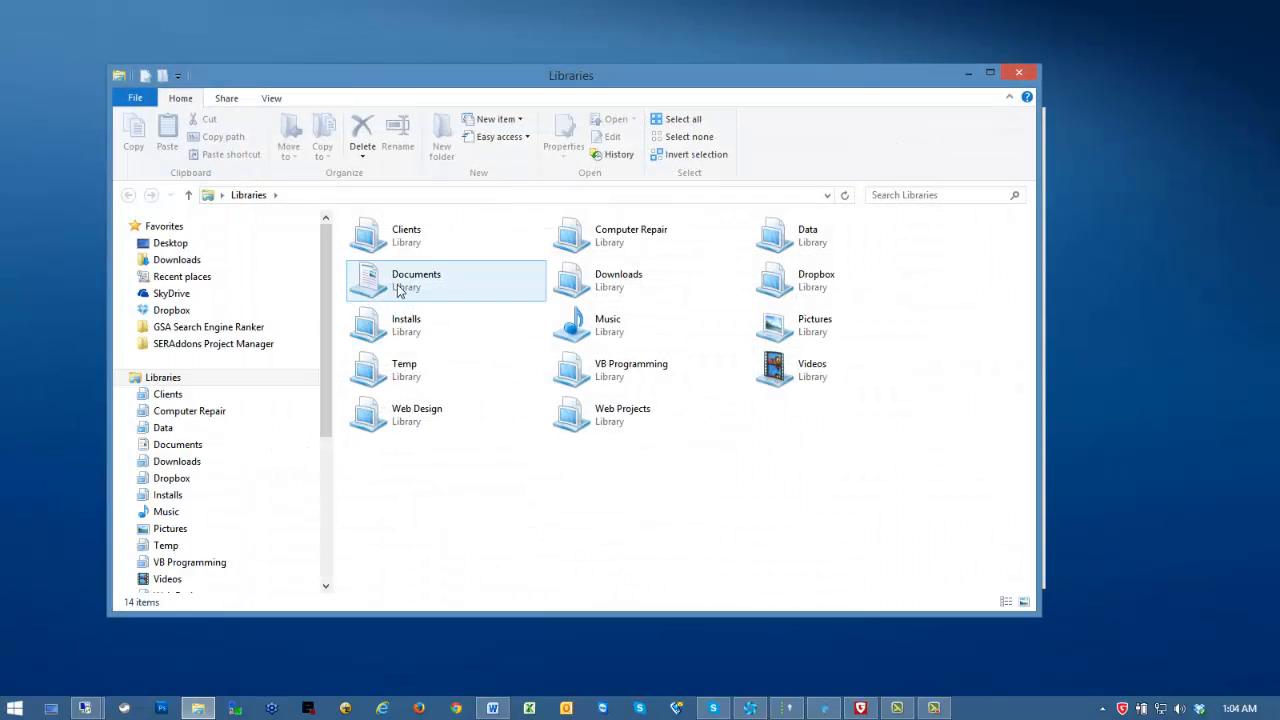
{"action": "left_click", "coordinate": [255, 346]}
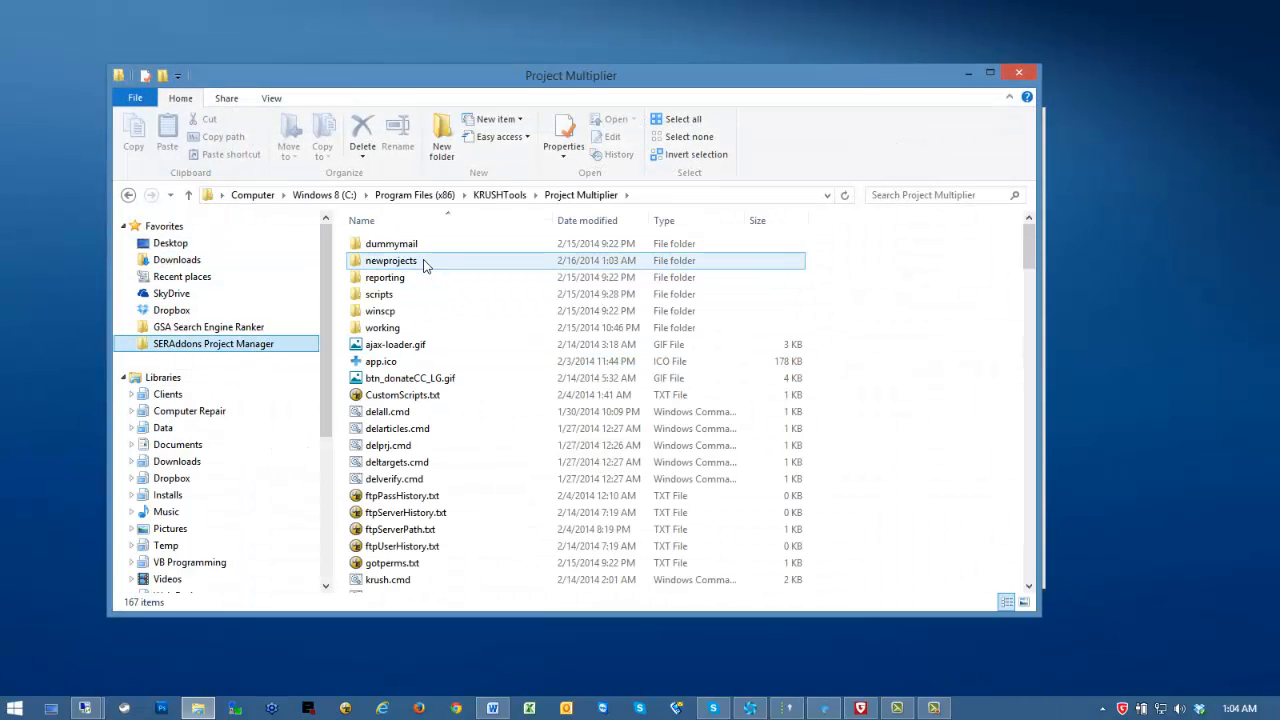
{"action": "double_click", "coordinate": [428, 260]}
{"action": "left_click_drag", "start_coordinate": [490, 334], "coordinate": [384, 244]}
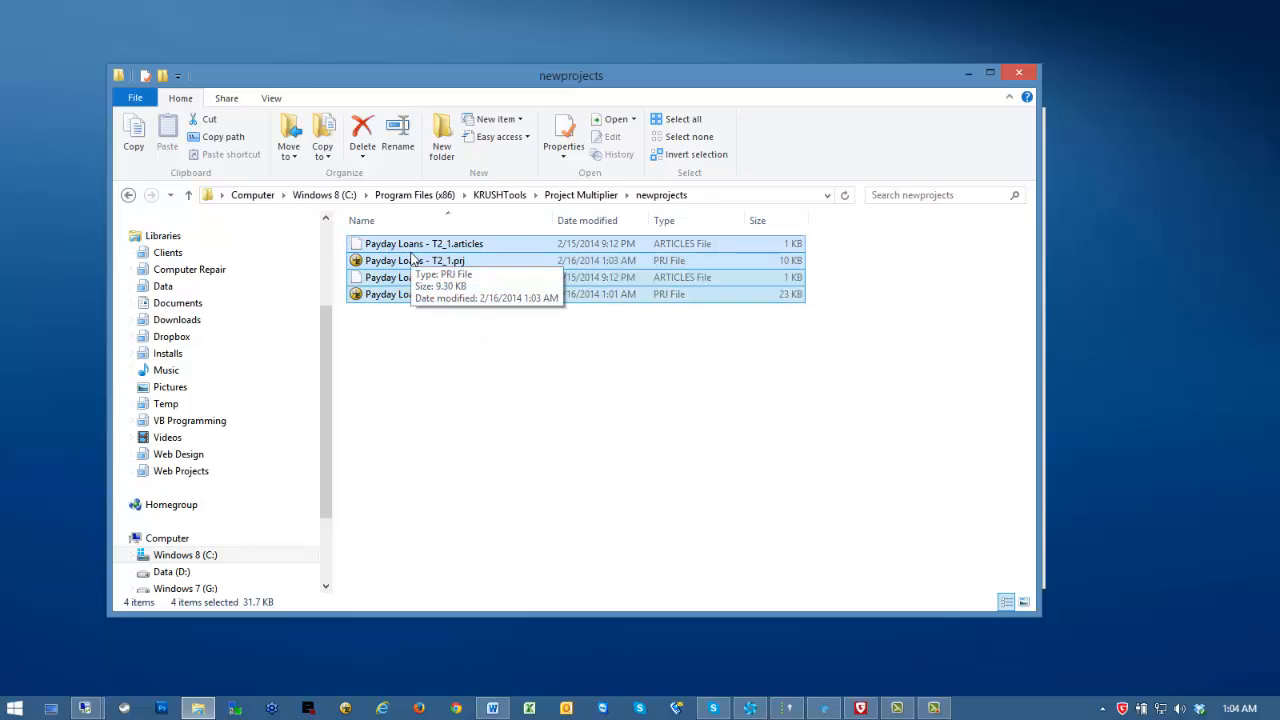
{"action": "right_click", "coordinate": [490, 262]}
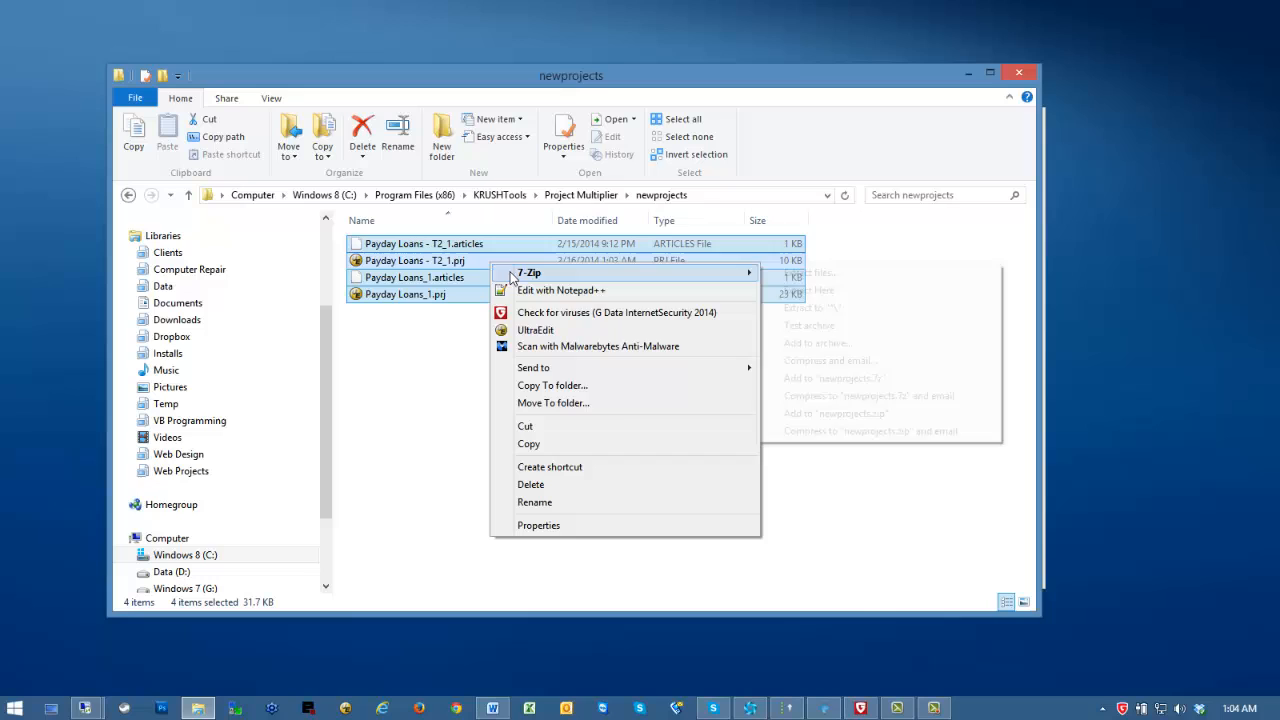
{"action": "left_click", "coordinate": [568, 444]}
Paste the copied Payday Loans files into the projects folder of GSA Search Engine Ranker
{"action": "left_click_drag", "start_coordinate": [325, 318], "coordinate": [325, 237]}
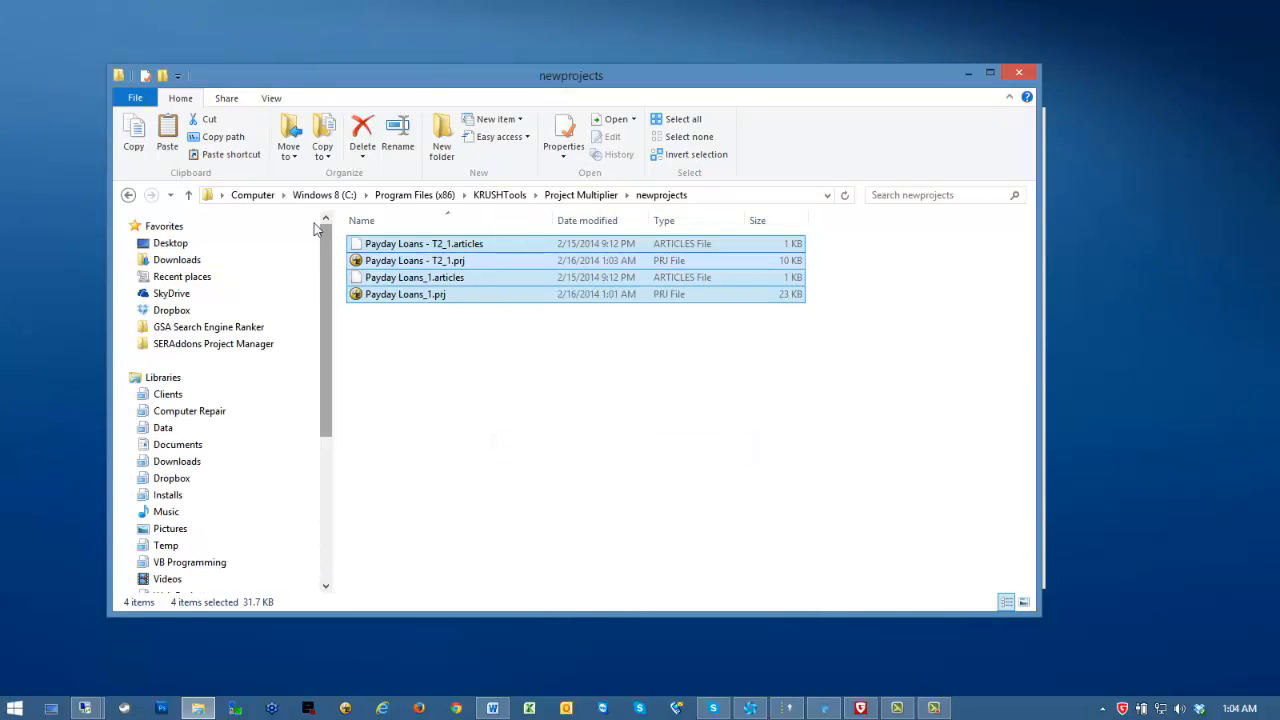
{"action": "left_click", "coordinate": [266, 329]}
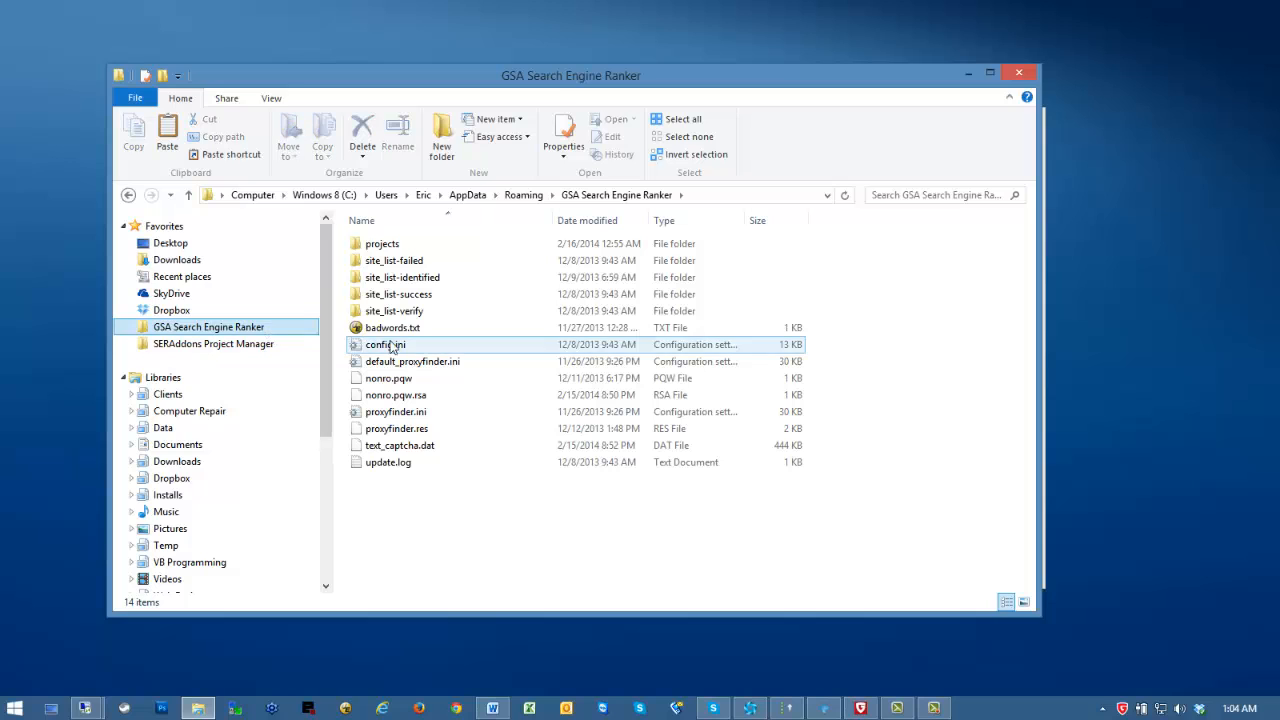
{"action": "double_click", "coordinate": [435, 249]}
{"action": "right_click", "coordinate": [740, 478]}
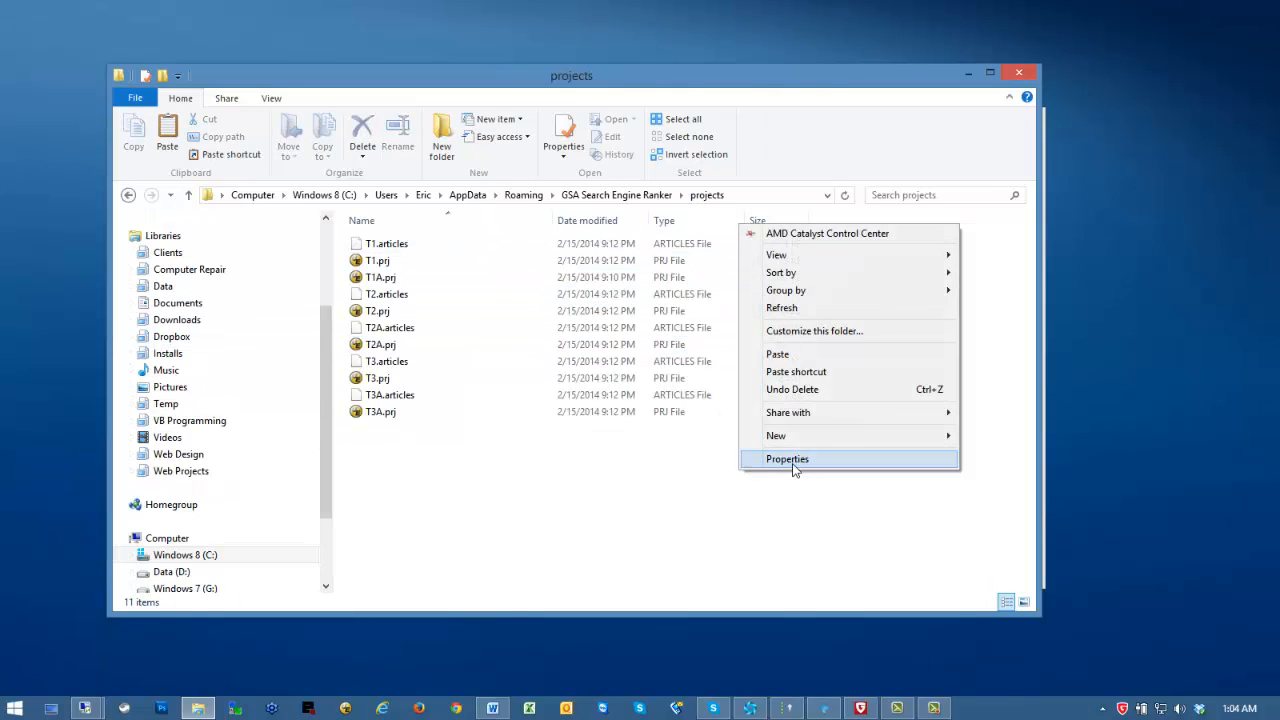
{"action": "left_click", "coordinate": [817, 356]}
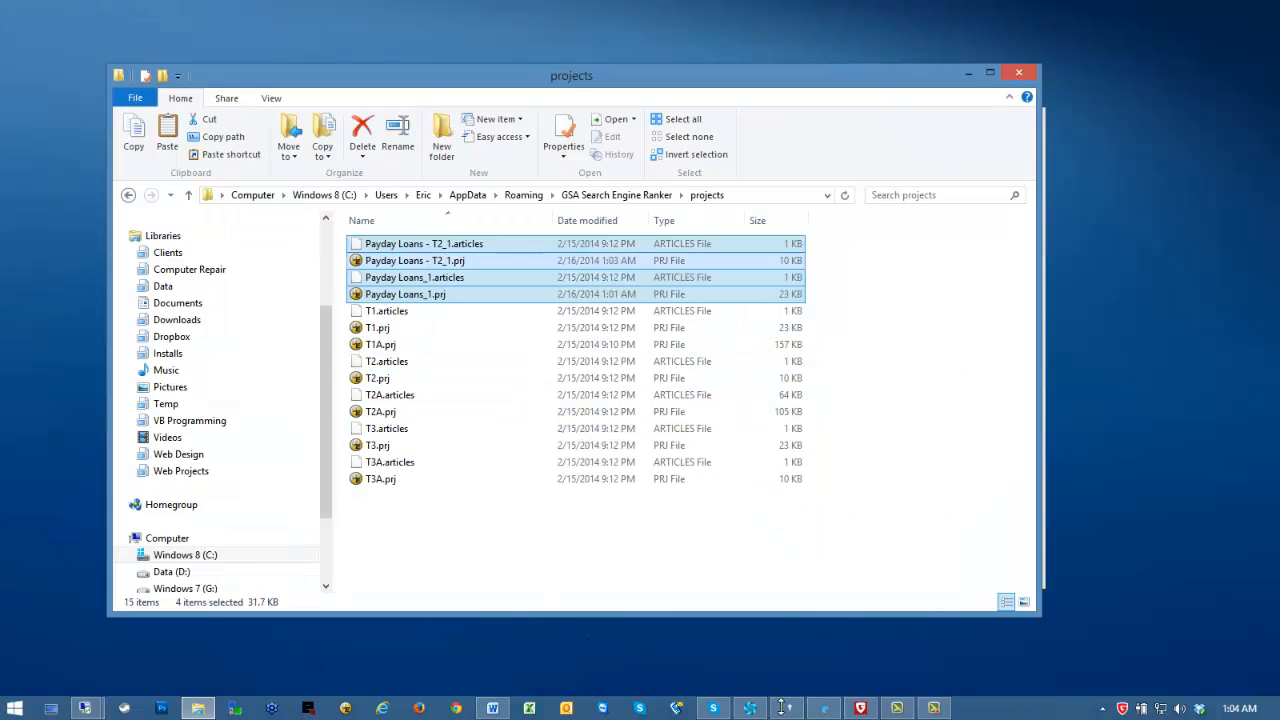
Switch to GSA Search Engine Ranker, refresh the project list and check the Payday Loans projects under "aaa - new group payday"
{"action": "left_click", "coordinate": [787, 708]}
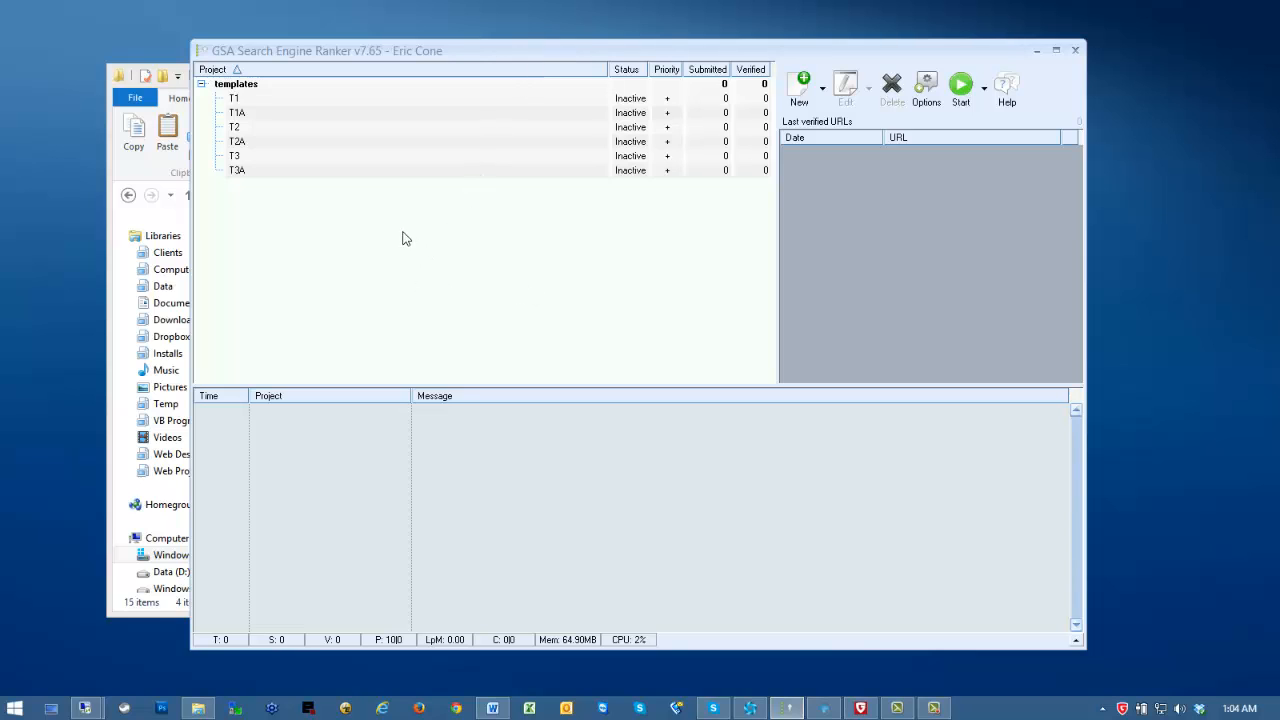
{"action": "right_click", "coordinate": [333, 229]}
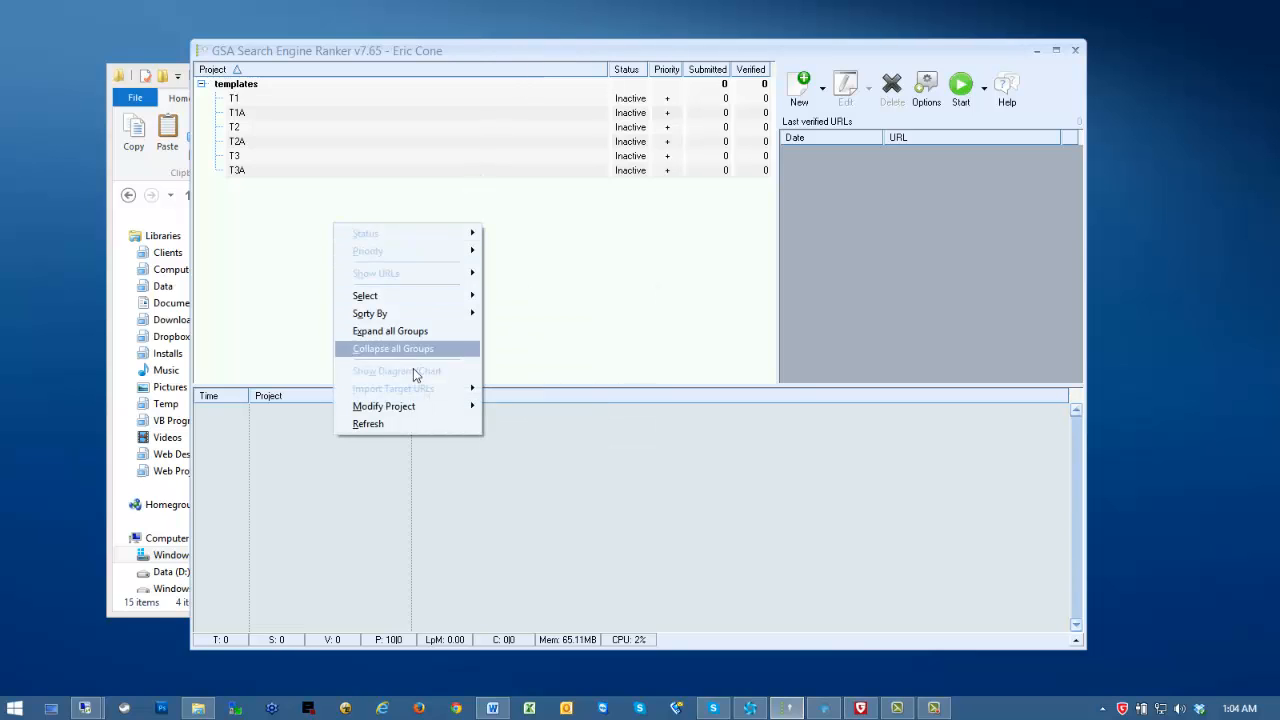
{"action": "left_click", "coordinate": [419, 424]}
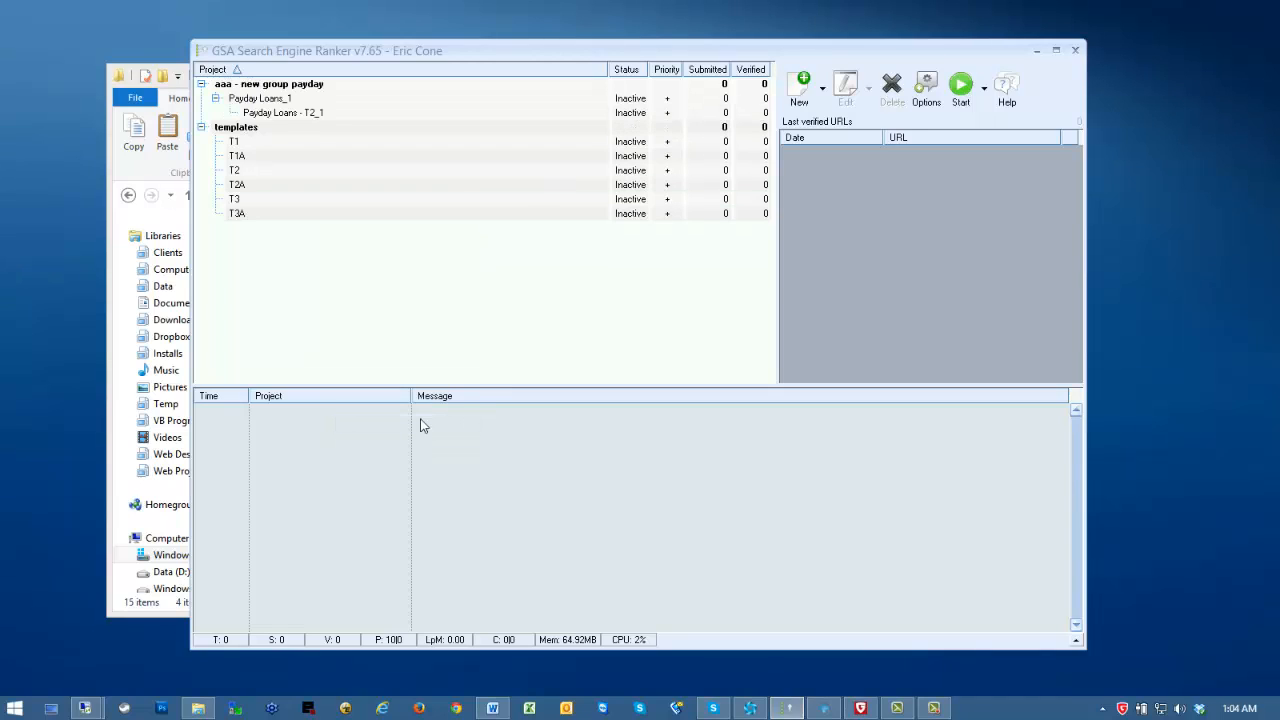
{"action": "left_click", "coordinate": [312, 86]}
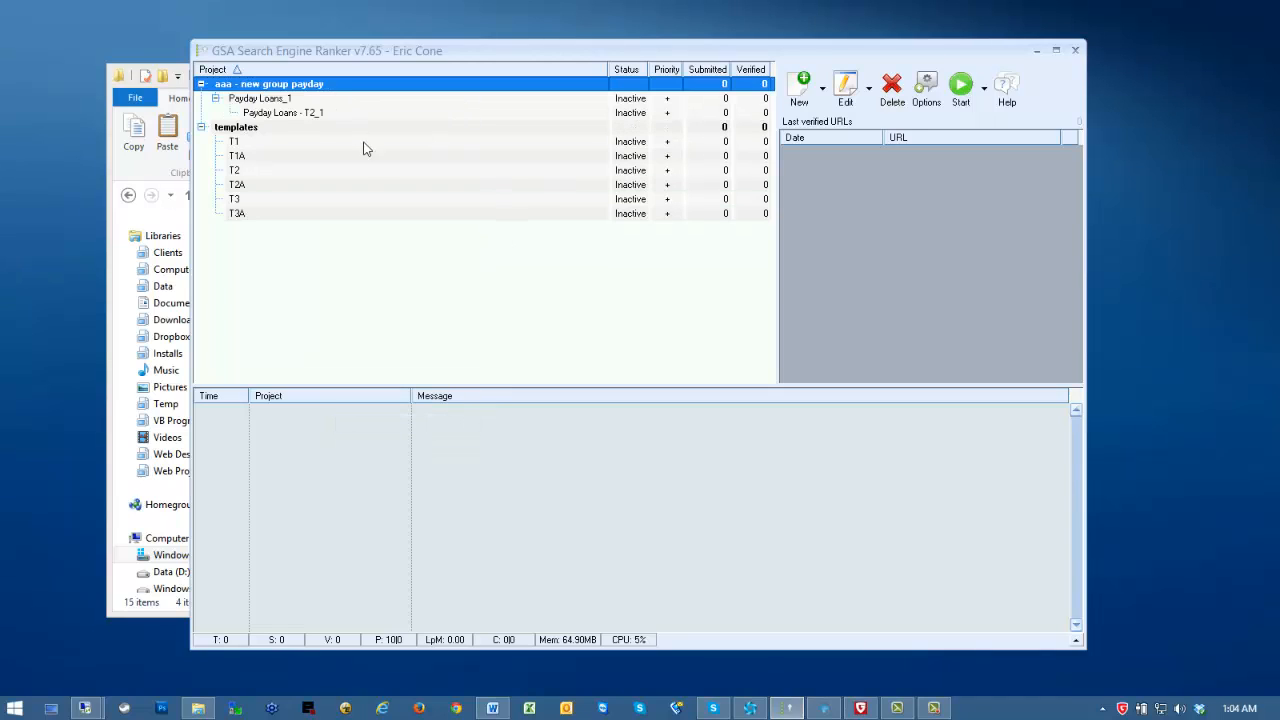
{"action": "left_click", "coordinate": [281, 100]}
{"action": "left_click", "coordinate": [328, 114]}
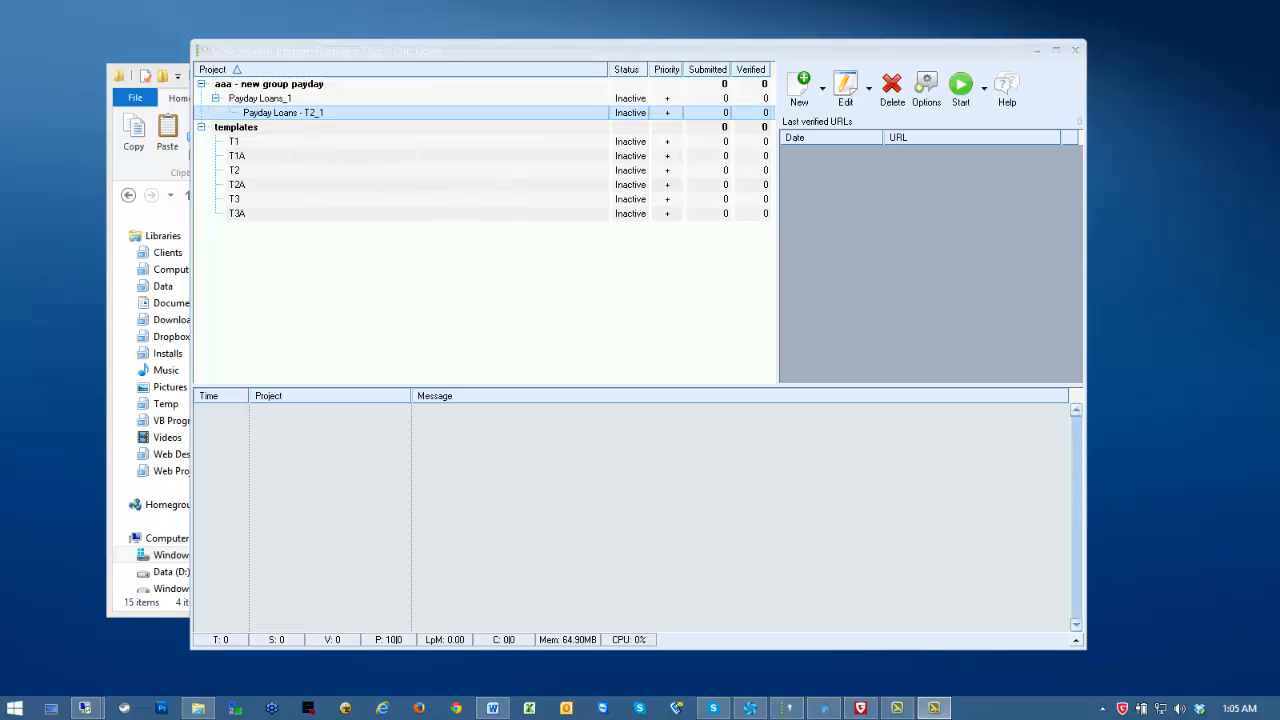
{"action": "left_click", "coordinate": [886, 53]}
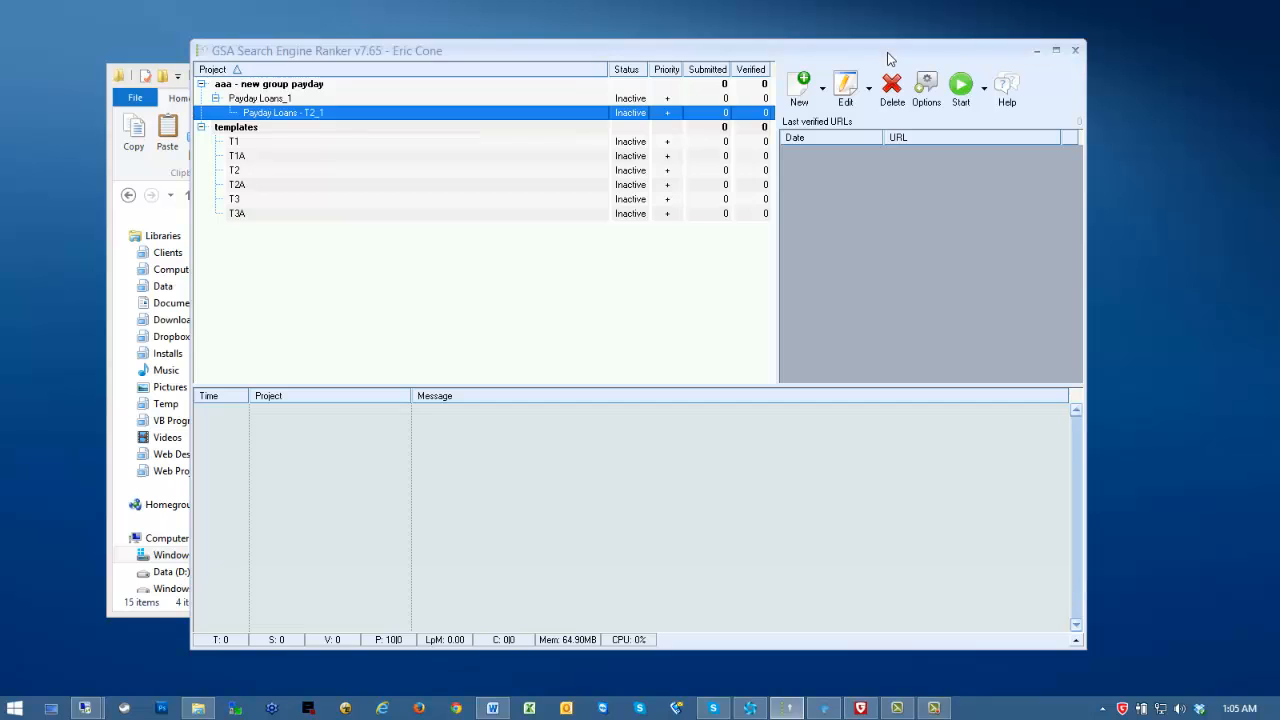
Return to SERAddons Project Manager and load T1.prj from the GSA Search Engine Ranker projects folder as the project file to duplicate
{"action": "left_click", "coordinate": [1039, 51]}
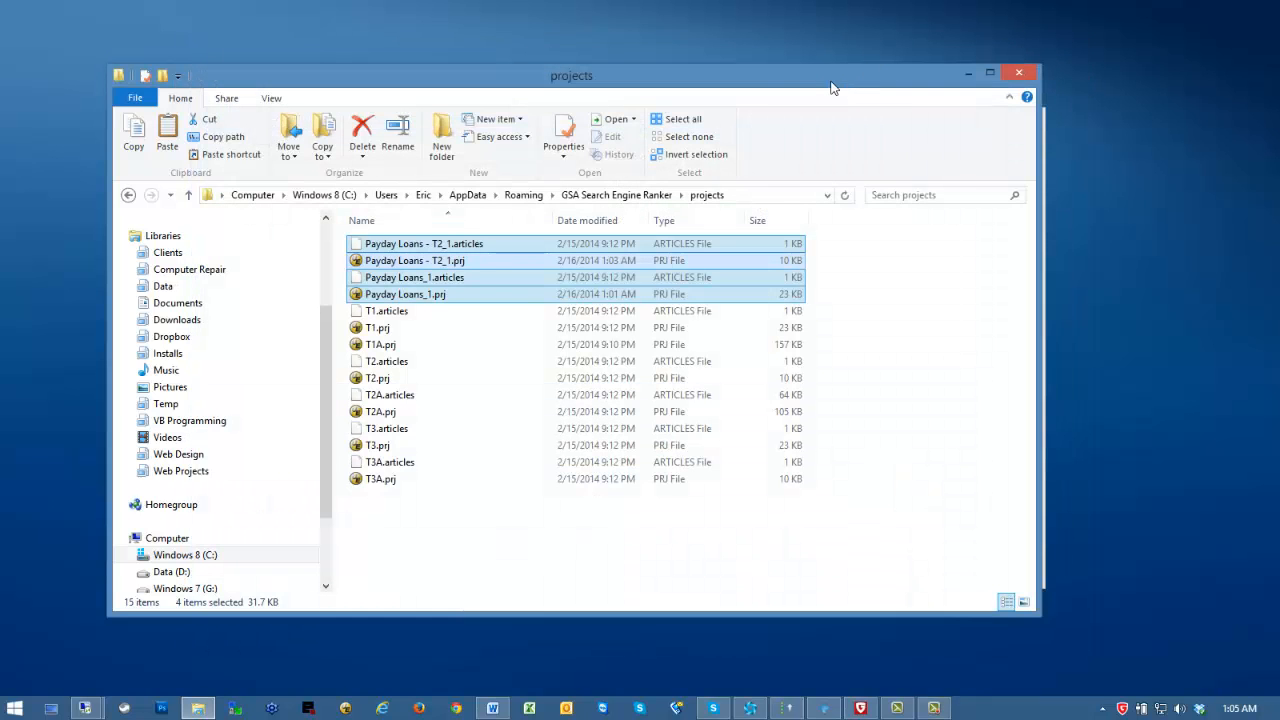
{"action": "left_click", "coordinate": [968, 75]}
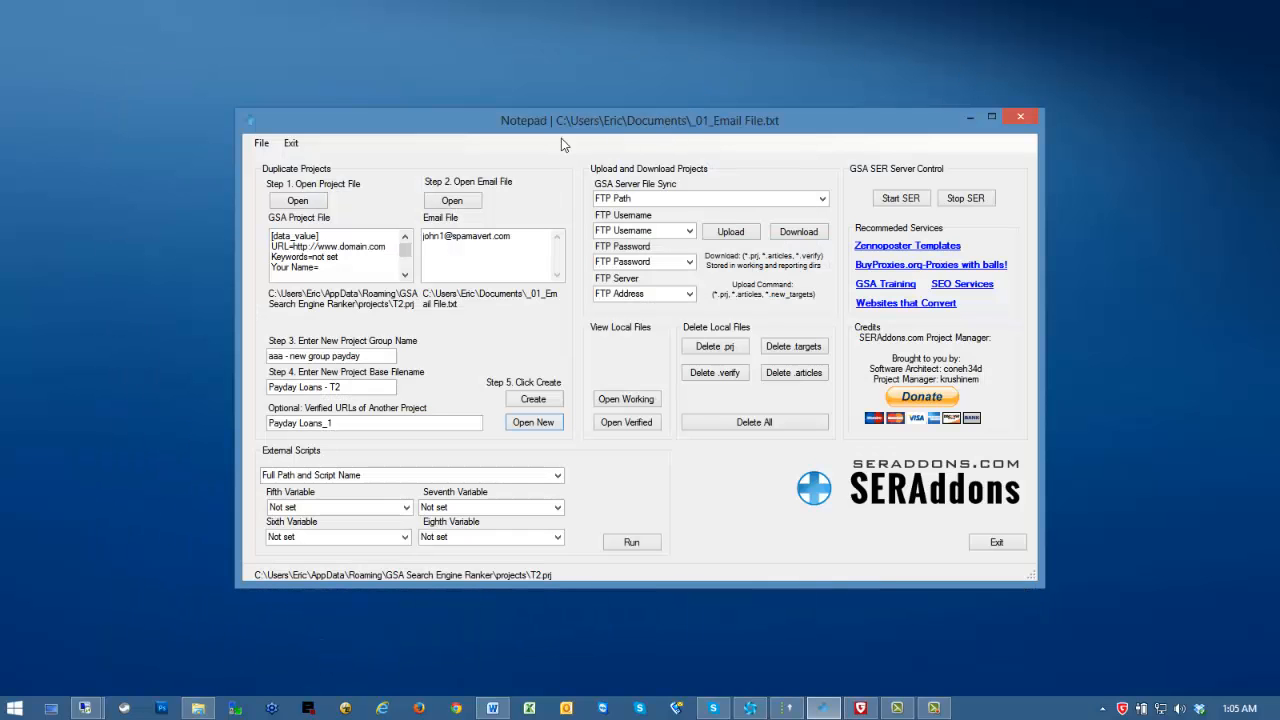
{"action": "left_click_drag", "start_coordinate": [586, 126], "coordinate": [567, 92]}
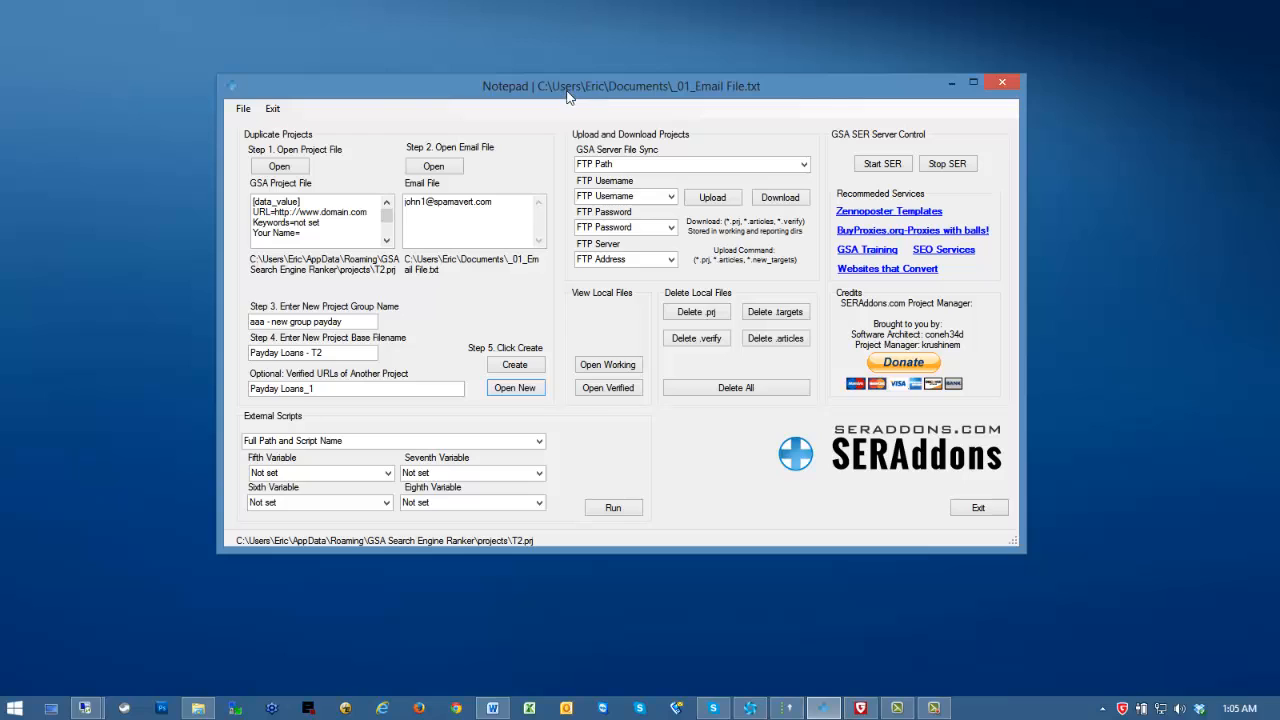
{"action": "left_click", "coordinate": [290, 172]}
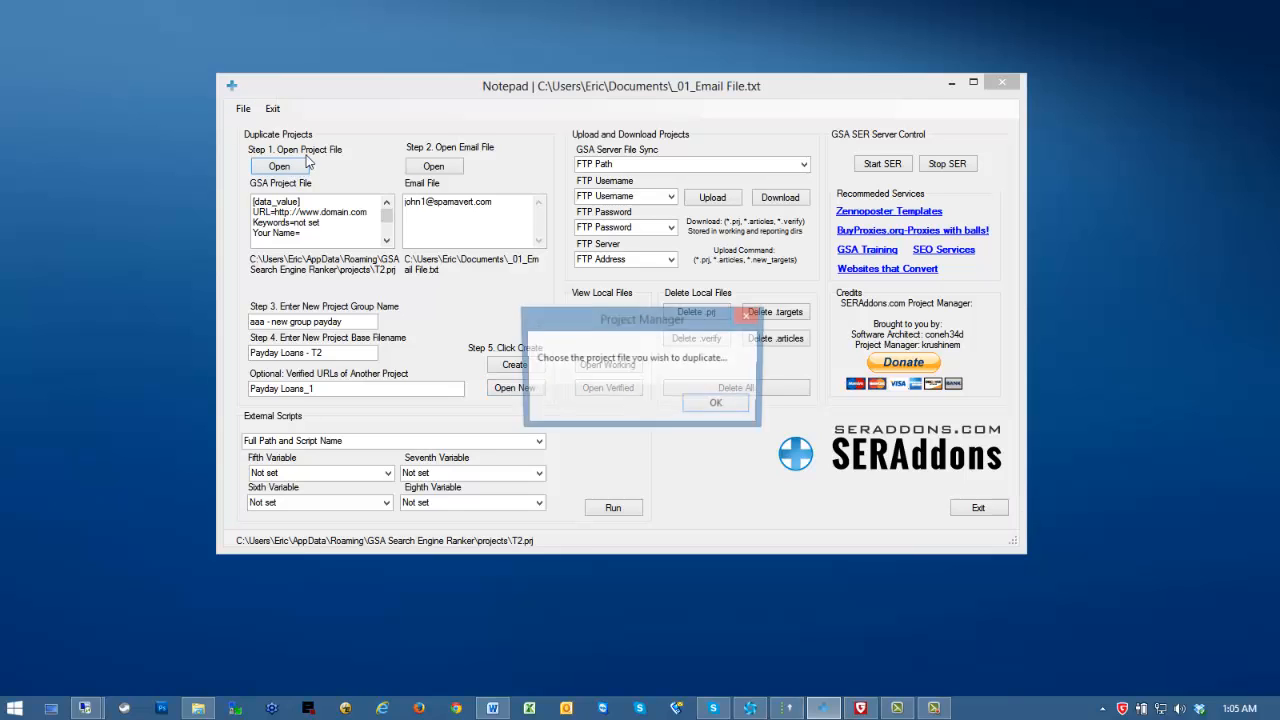
{"action": "left_click", "coordinate": [712, 406]}
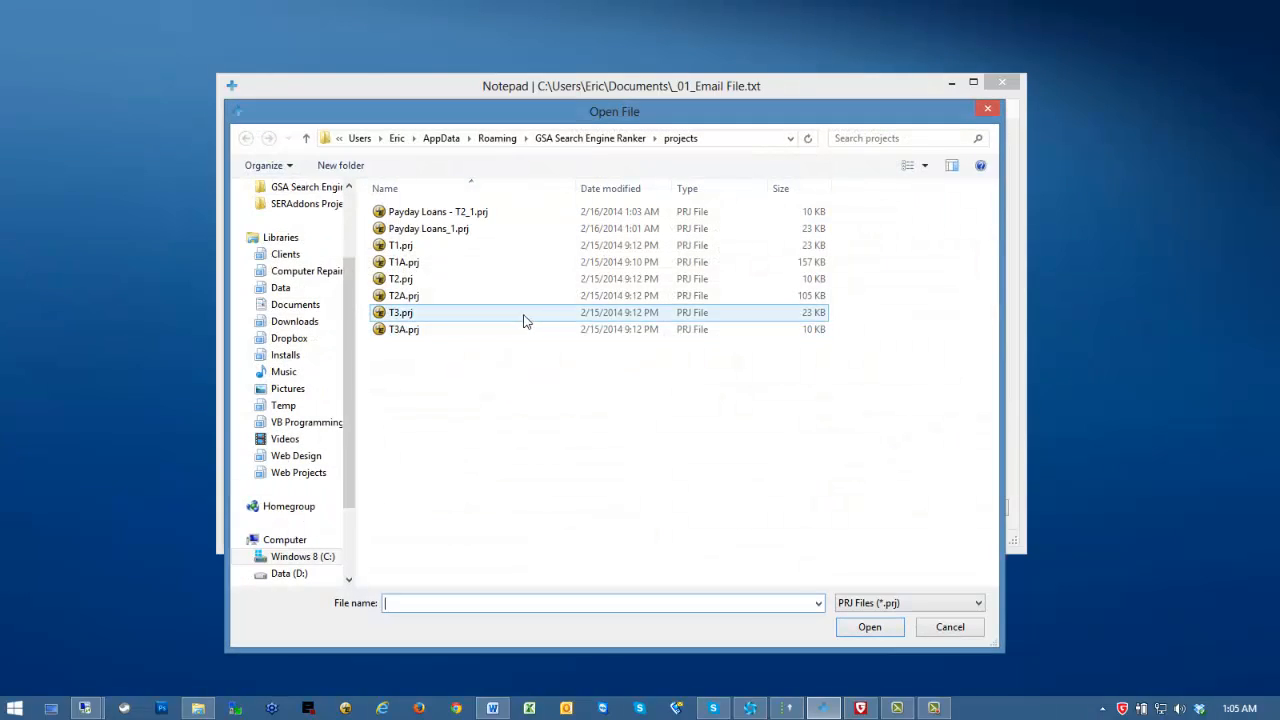
{"action": "left_click", "coordinate": [450, 250]}
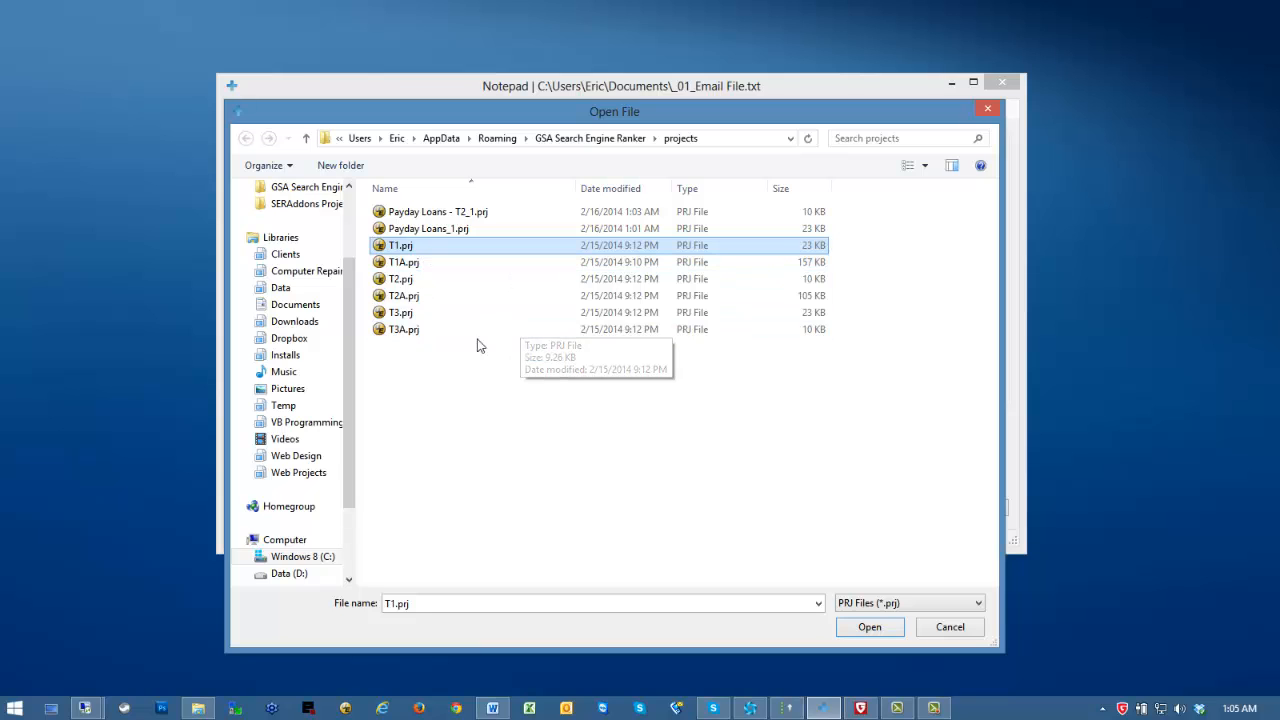
{"action": "left_click", "coordinate": [438, 231]}
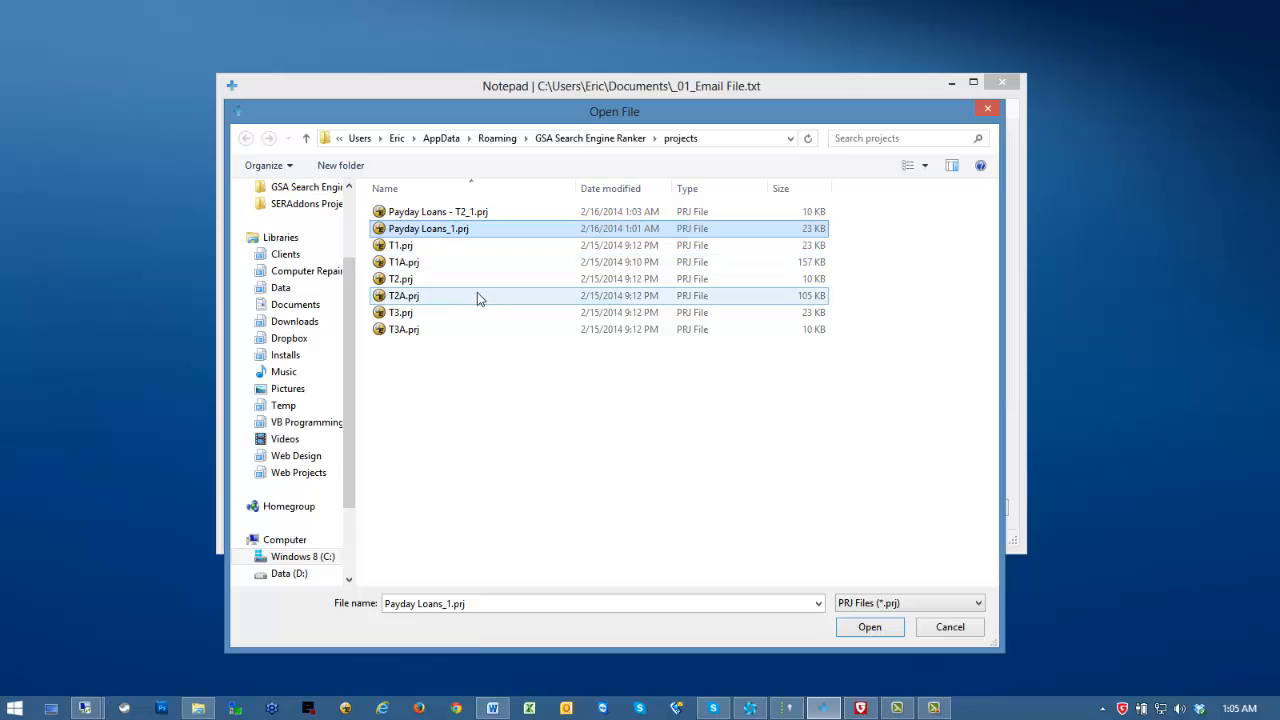
{"action": "left_click", "coordinate": [430, 245]}
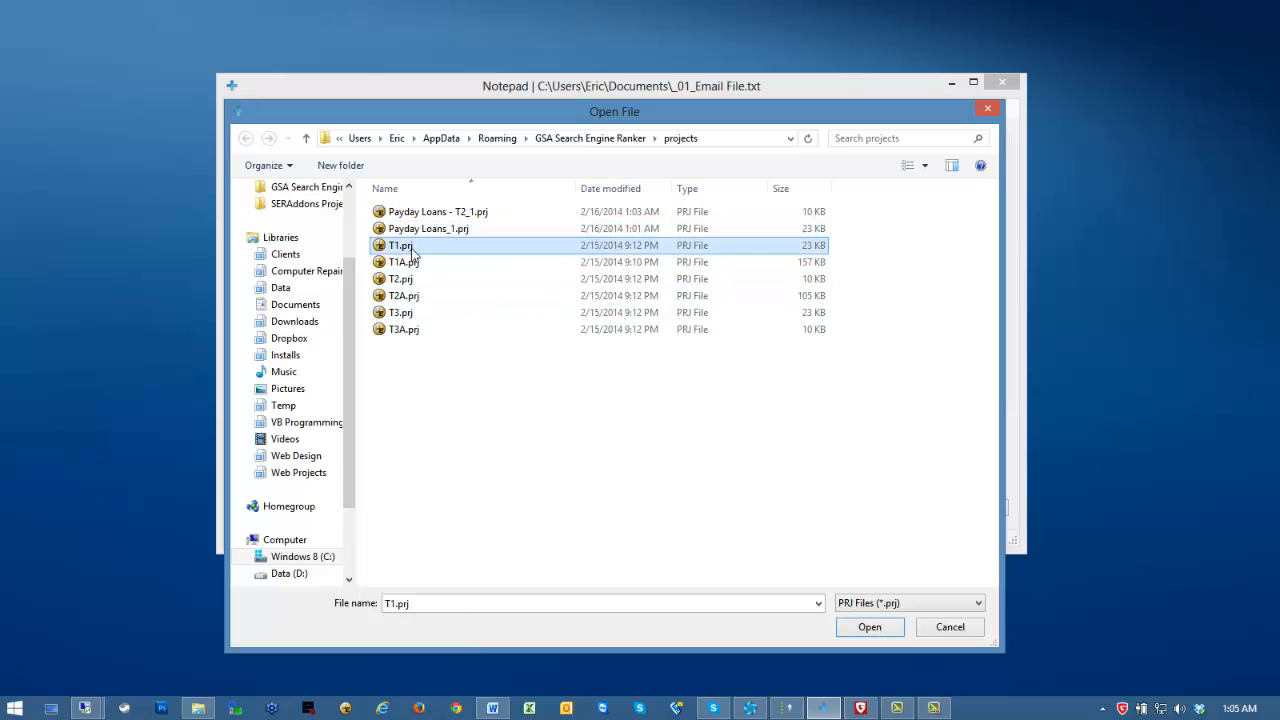
{"action": "left_click", "coordinate": [880, 635]}
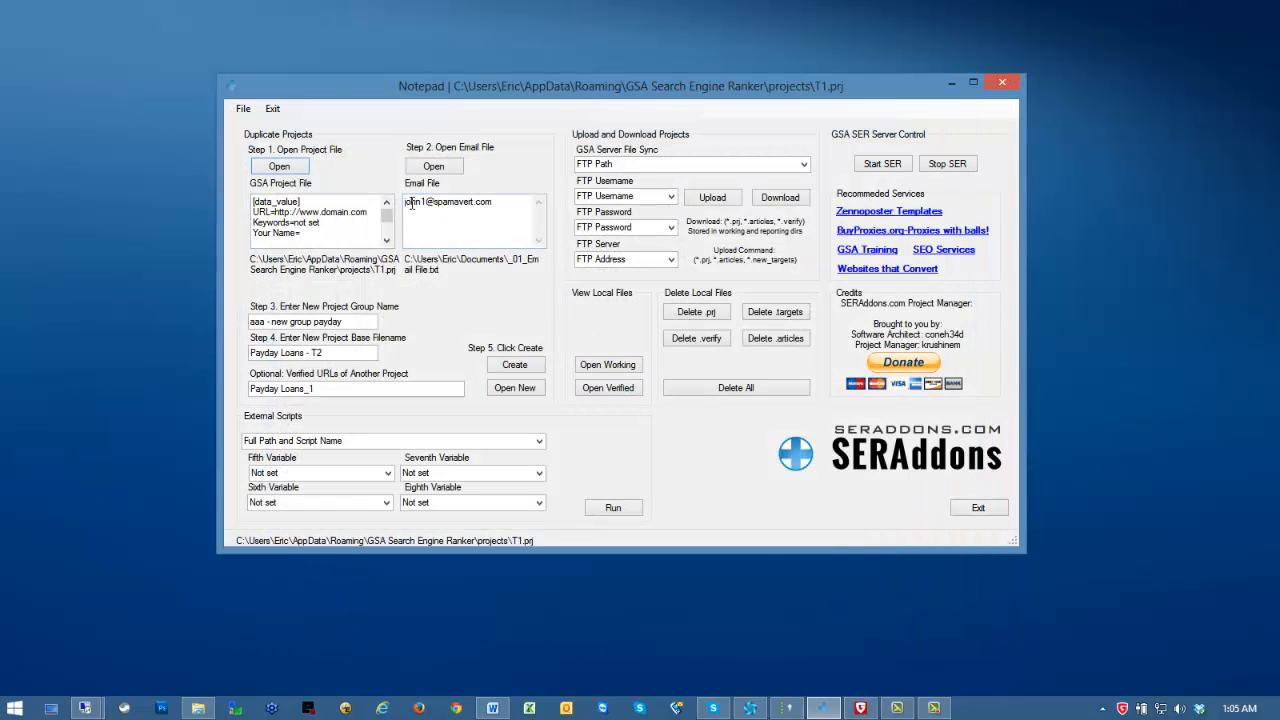
Load _20_Email Files.txt from the Documents library as the email file for the T1 duplicates
{"action": "left_click", "coordinate": [433, 166]}
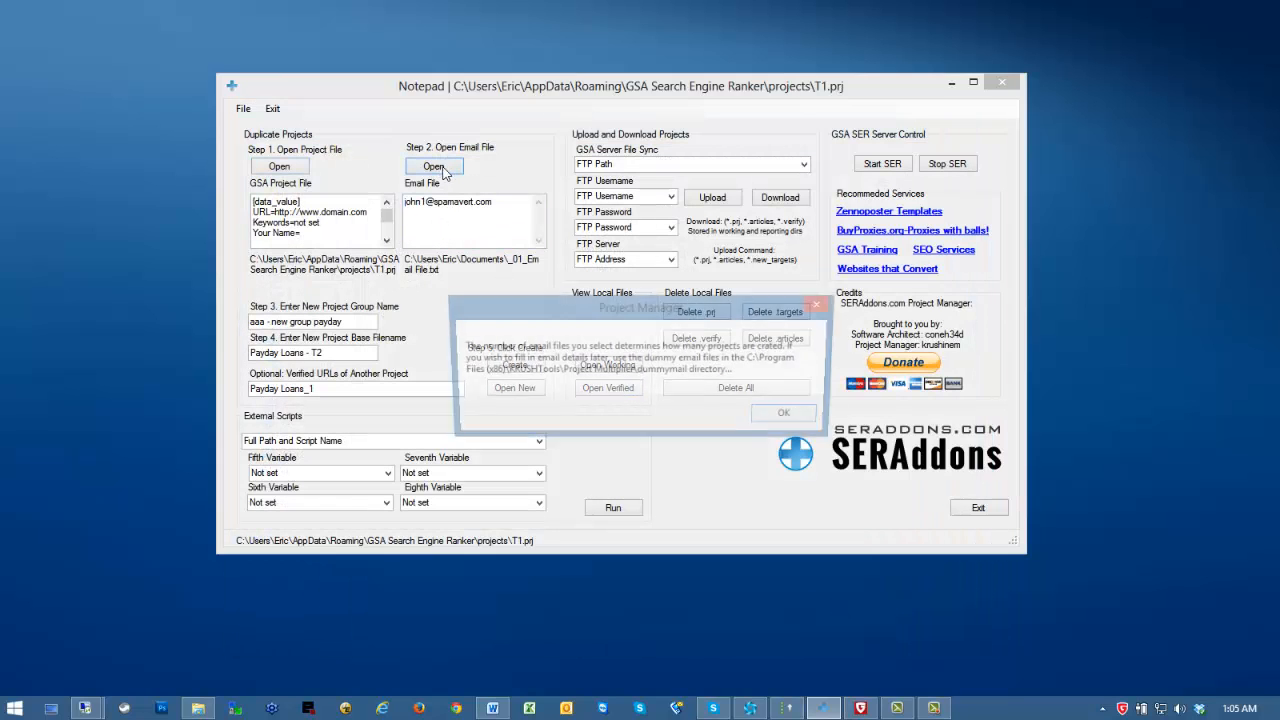
{"action": "left_click", "coordinate": [790, 417]}
{"action": "left_click_drag", "start_coordinate": [987, 285], "coordinate": [987, 520]}
{"action": "left_click", "coordinate": [450, 578]}
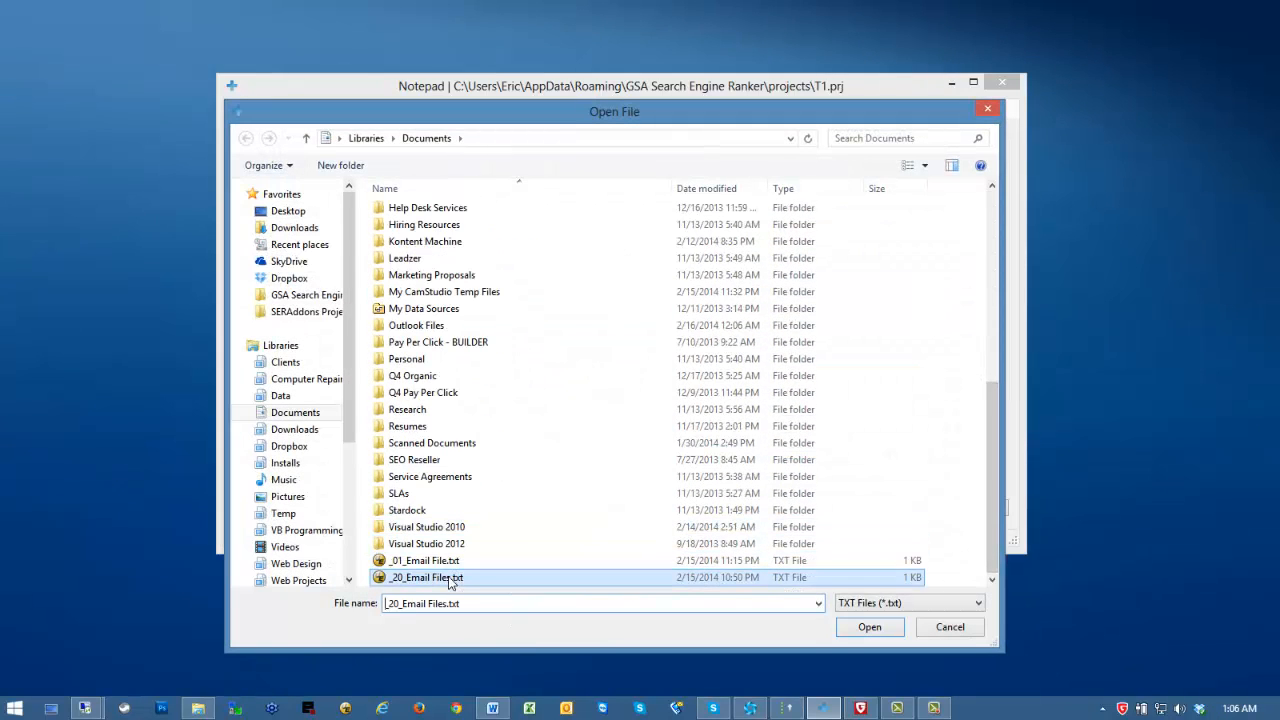
{"action": "left_click", "coordinate": [880, 631]}
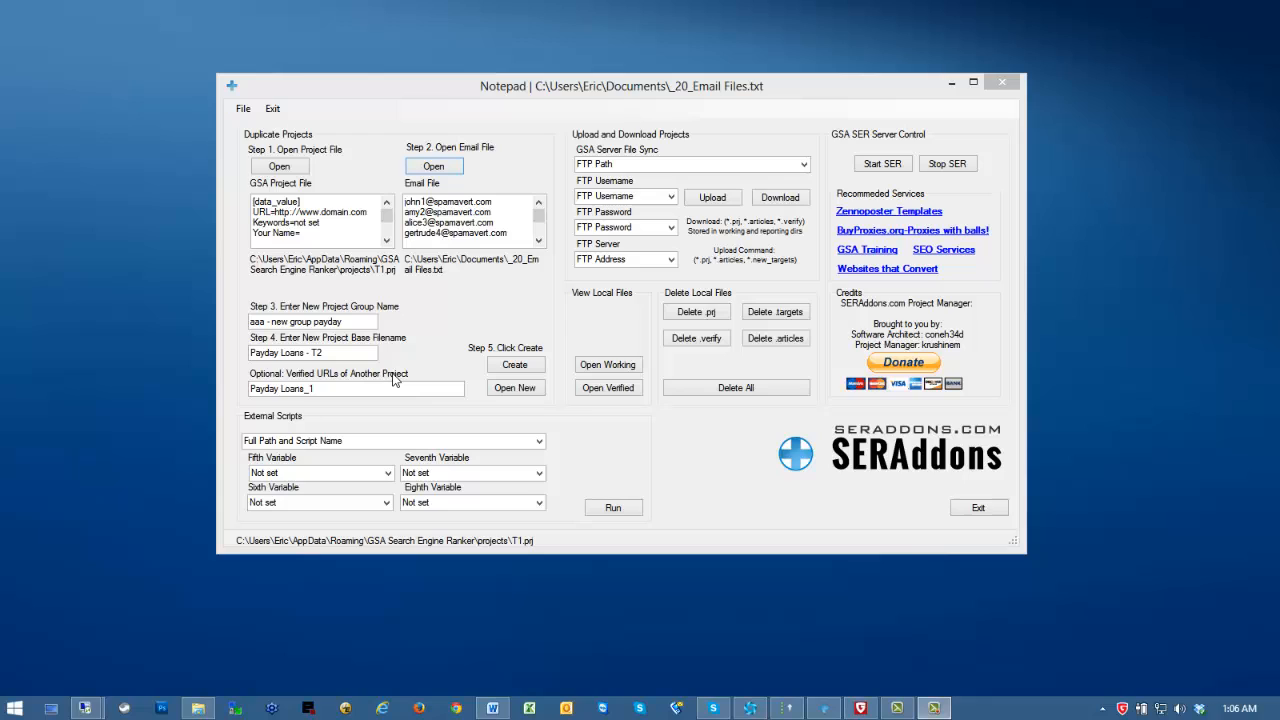
Set the new project group name to "aaa - new flowers" and the base filename to "Flower Delivery"
{"action": "left_click", "coordinate": [297, 327]}
{"action": "left_click_drag", "start_coordinate": [289, 322], "coordinate": [364, 327]}
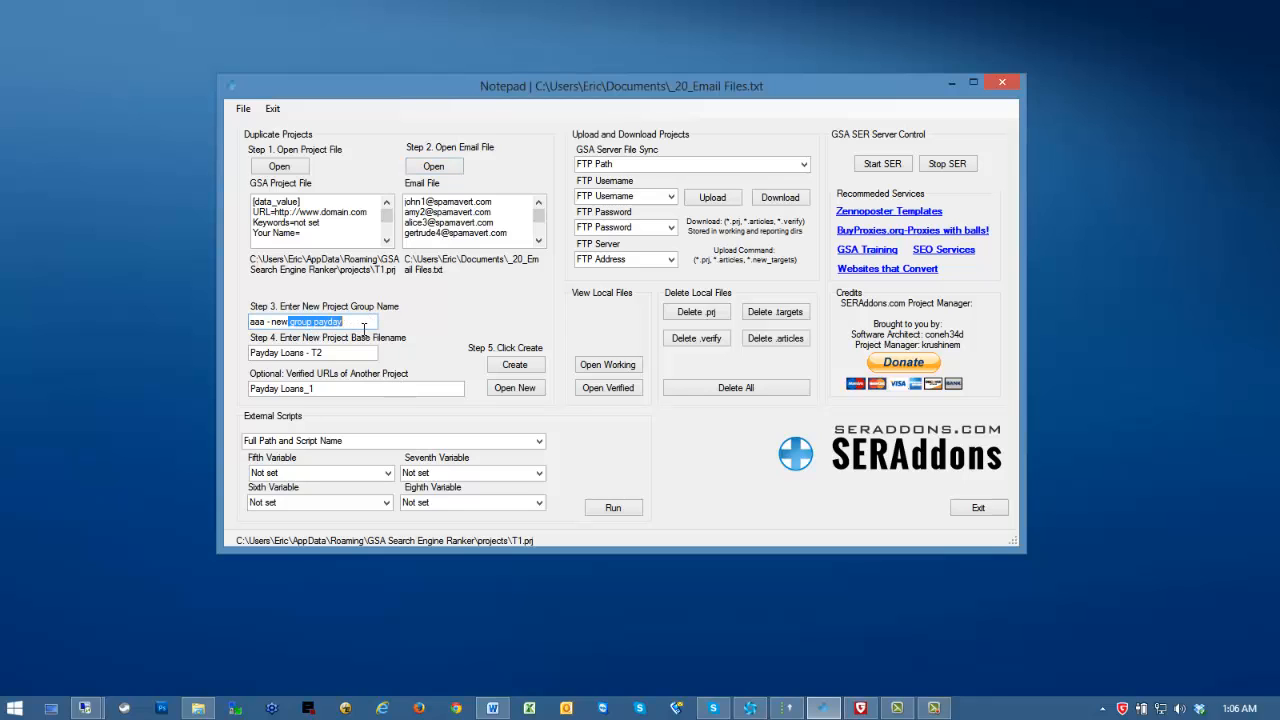
{"action": "key", "text": "BackSpace"}
{"action": "left_click_drag", "start_coordinate": [349, 357], "coordinate": [231, 356]}
{"action": "type", "text": "Flower Delivery"}
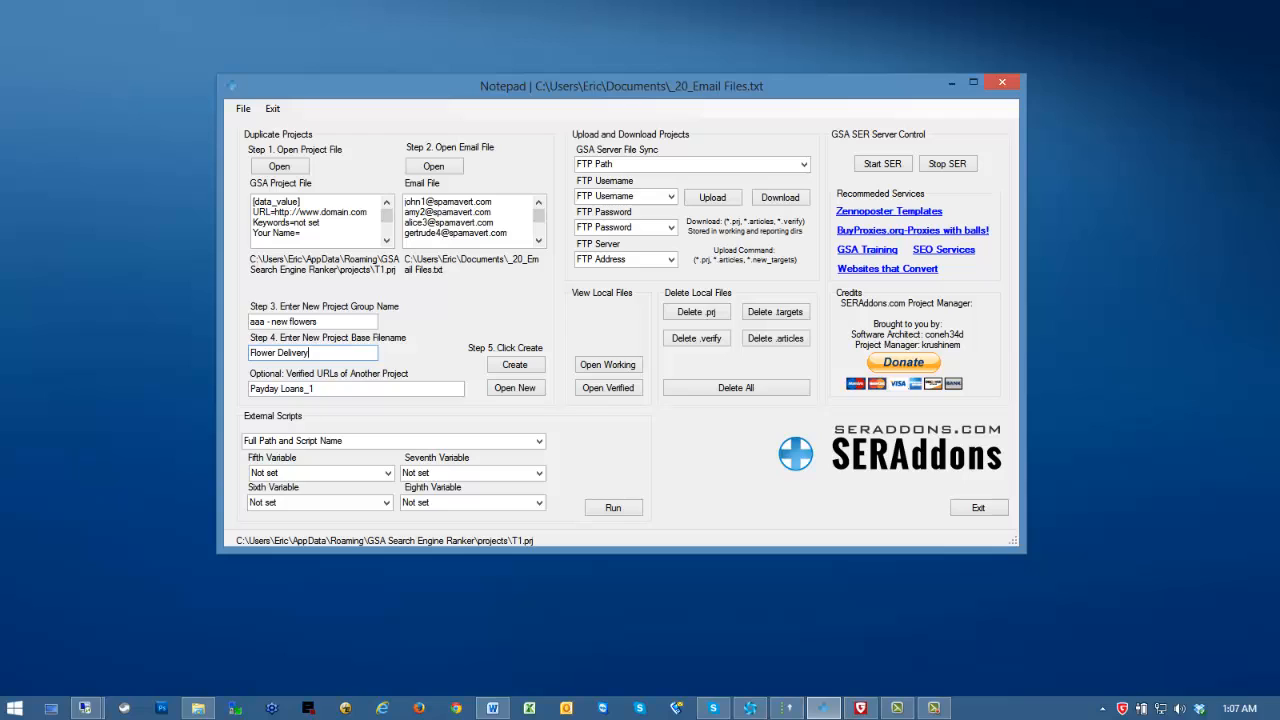
Clear the optional verified-URLs project name and create the Flower Delivery project files
{"action": "key", "text": "Tab"}
{"action": "left_click_drag", "start_coordinate": [380, 389], "coordinate": [254, 390]}
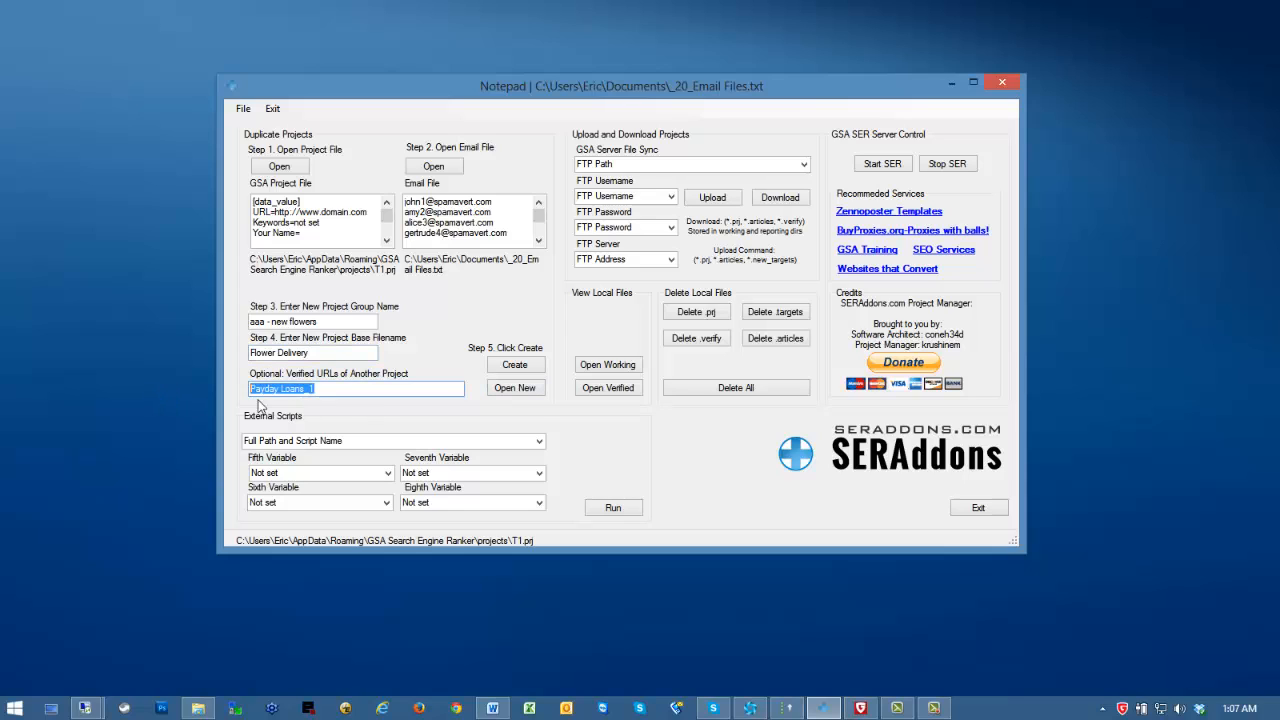
{"action": "key", "text": "Delete"}
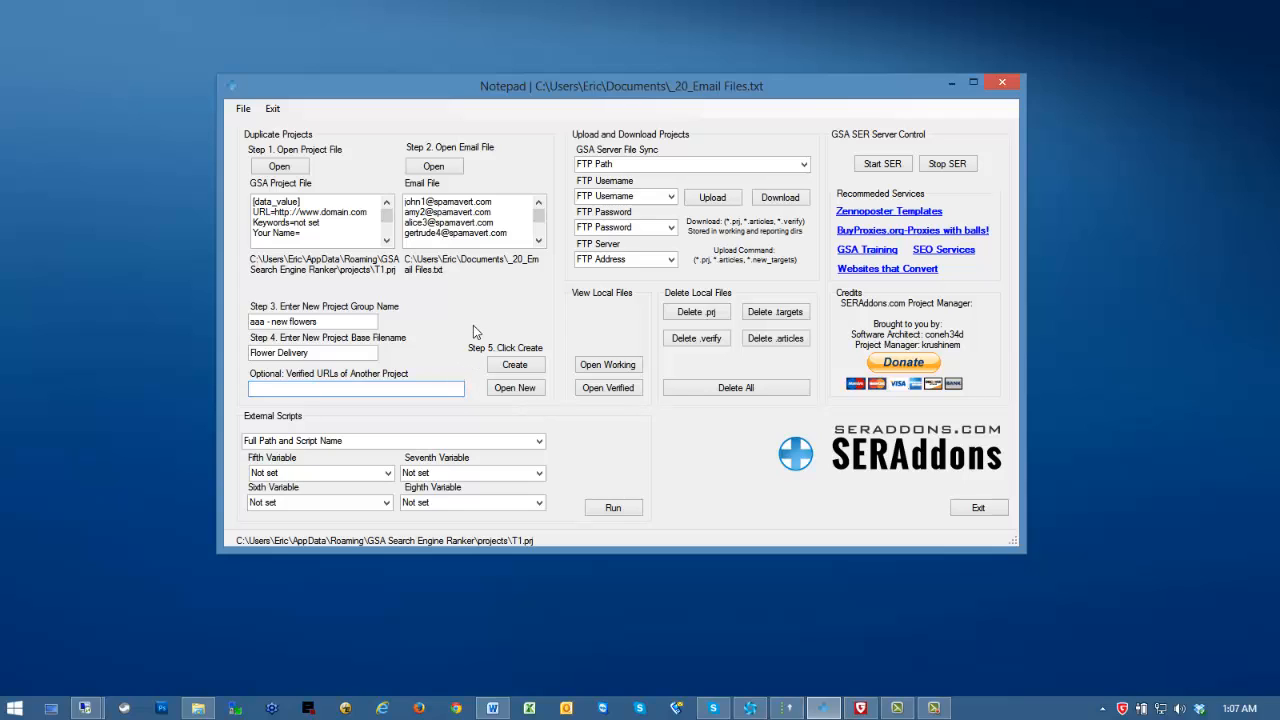
{"action": "left_click", "coordinate": [518, 366]}
{"action": "left_click", "coordinate": [516, 366]}
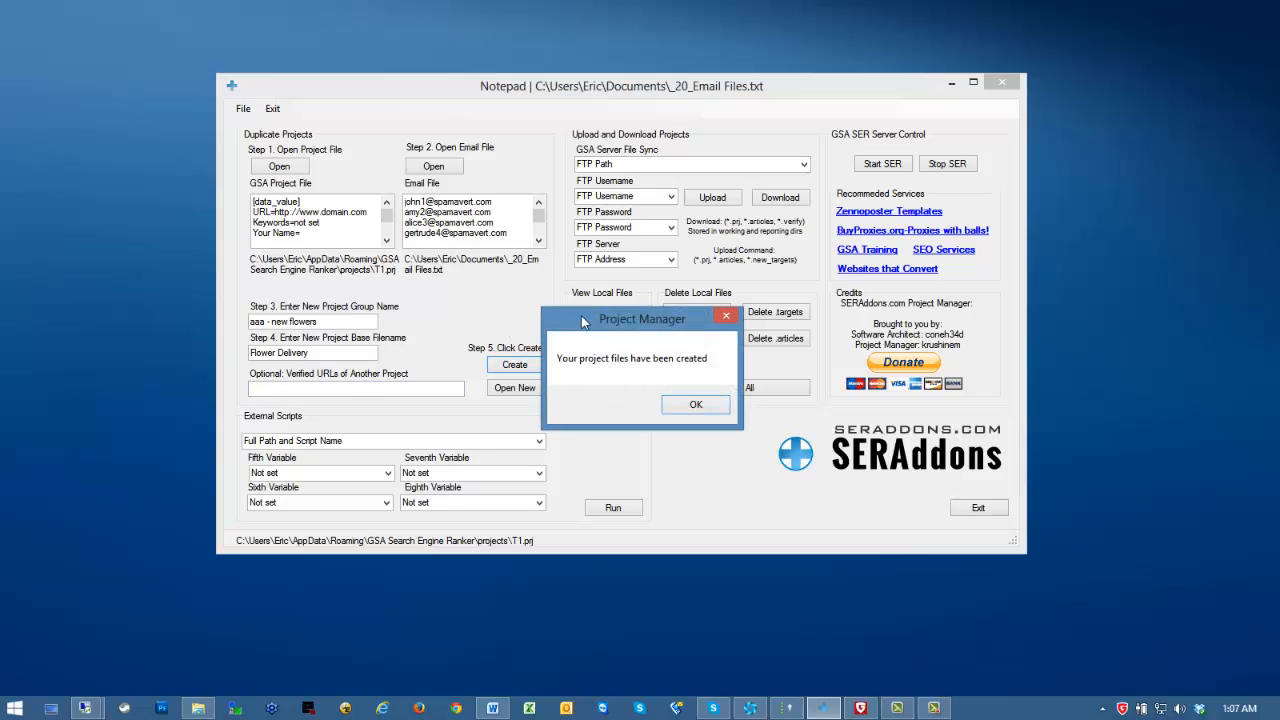
{"action": "left_click_drag", "start_coordinate": [622, 325], "coordinate": [595, 257]}
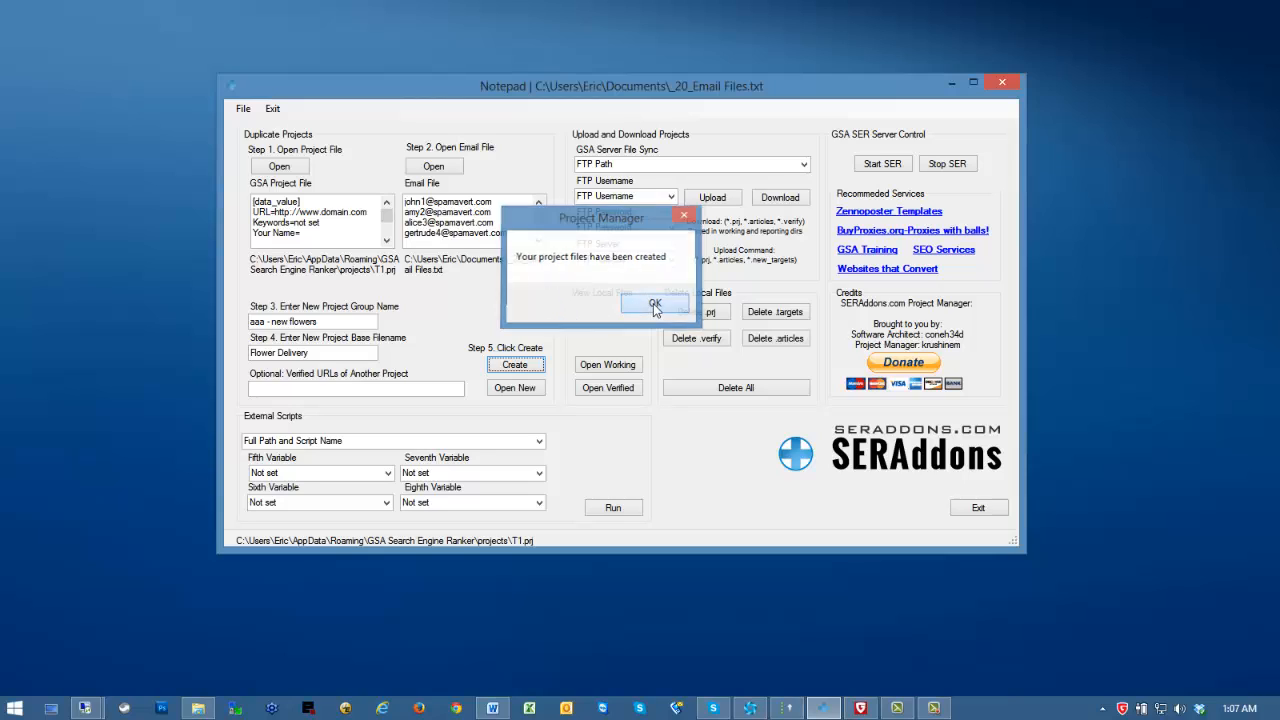
{"action": "left_click", "coordinate": [655, 305]}
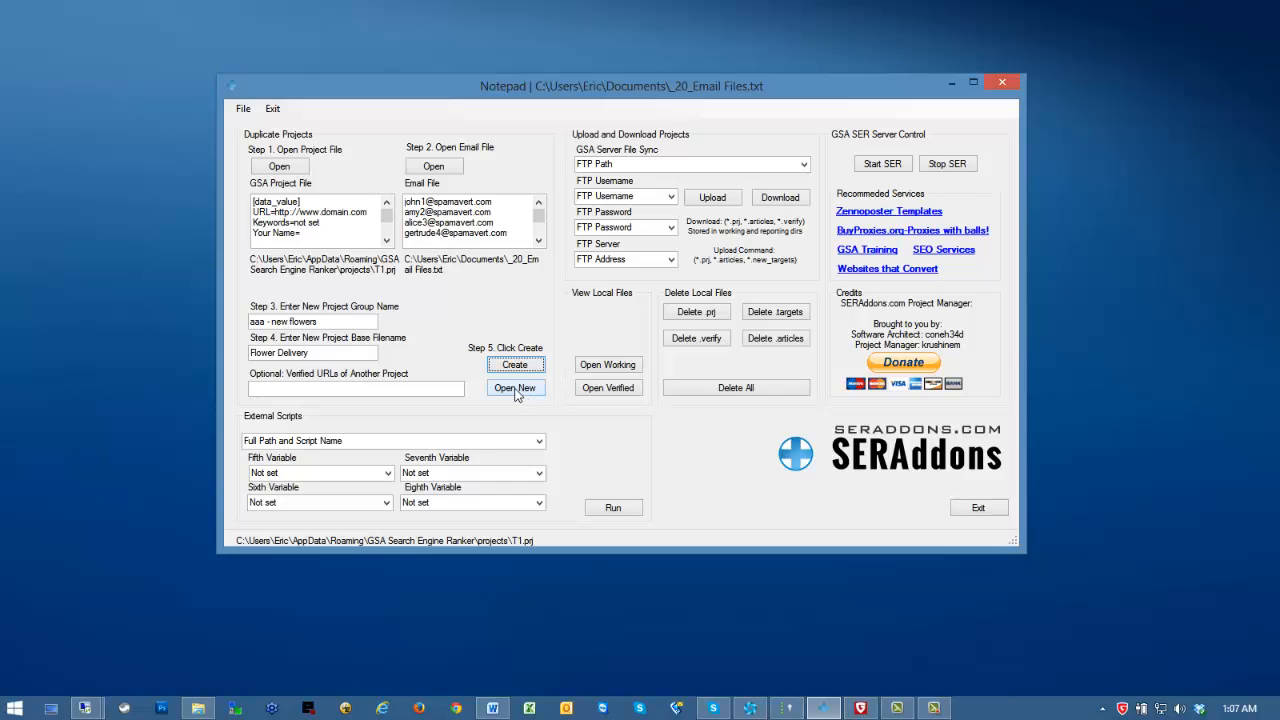
Look over the newly created Flower Delivery files in the newprojects folder
{"action": "left_click", "coordinate": [516, 388]}
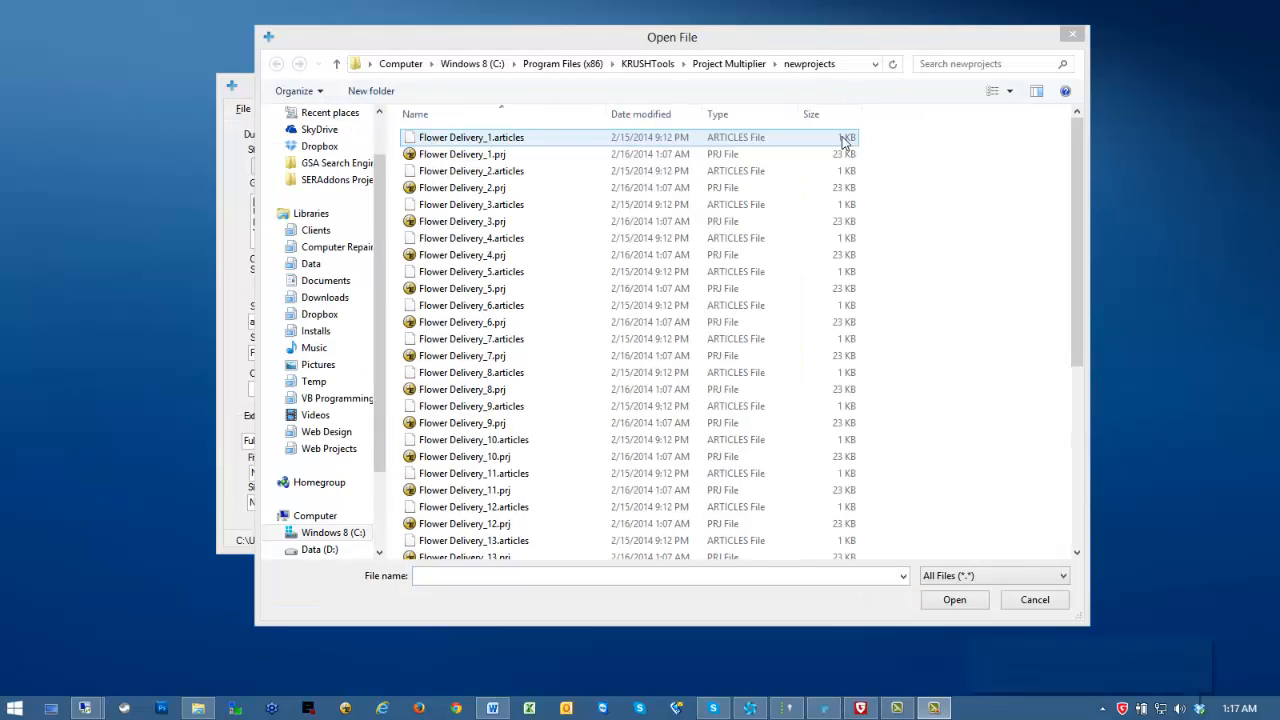
{"action": "left_click", "coordinate": [850, 222]}
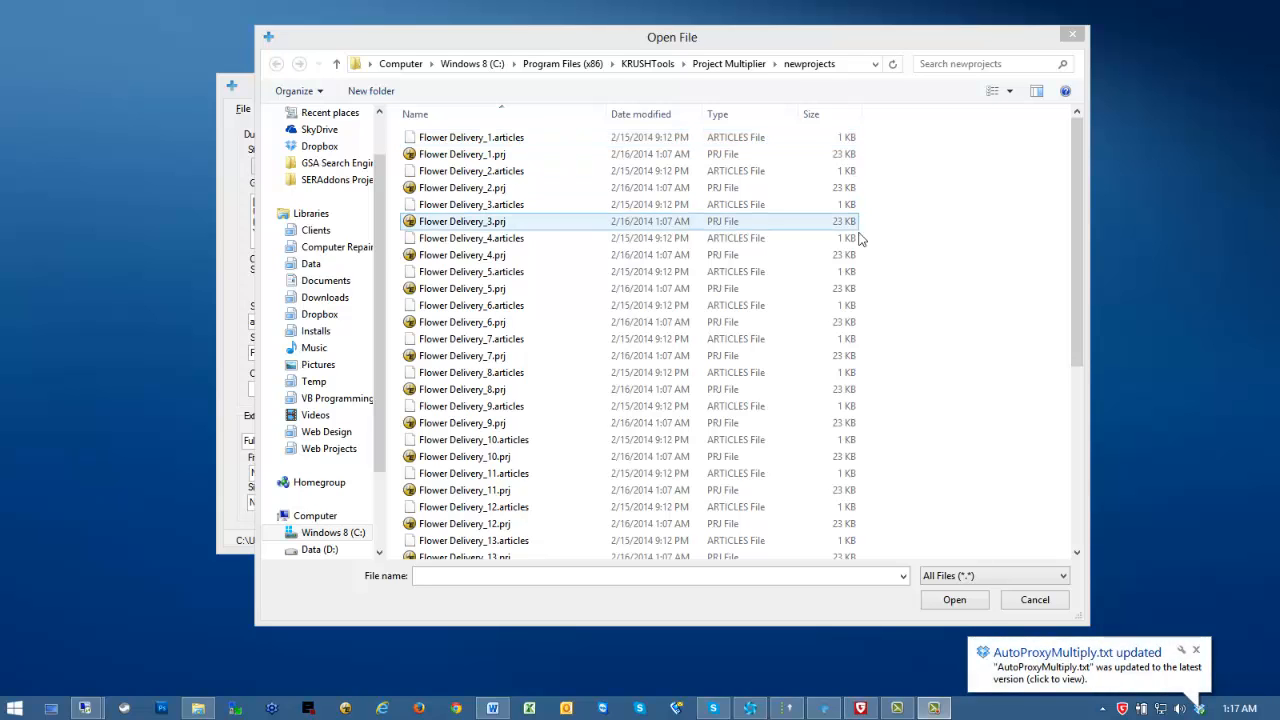
{"action": "left_click", "coordinate": [1035, 600]}
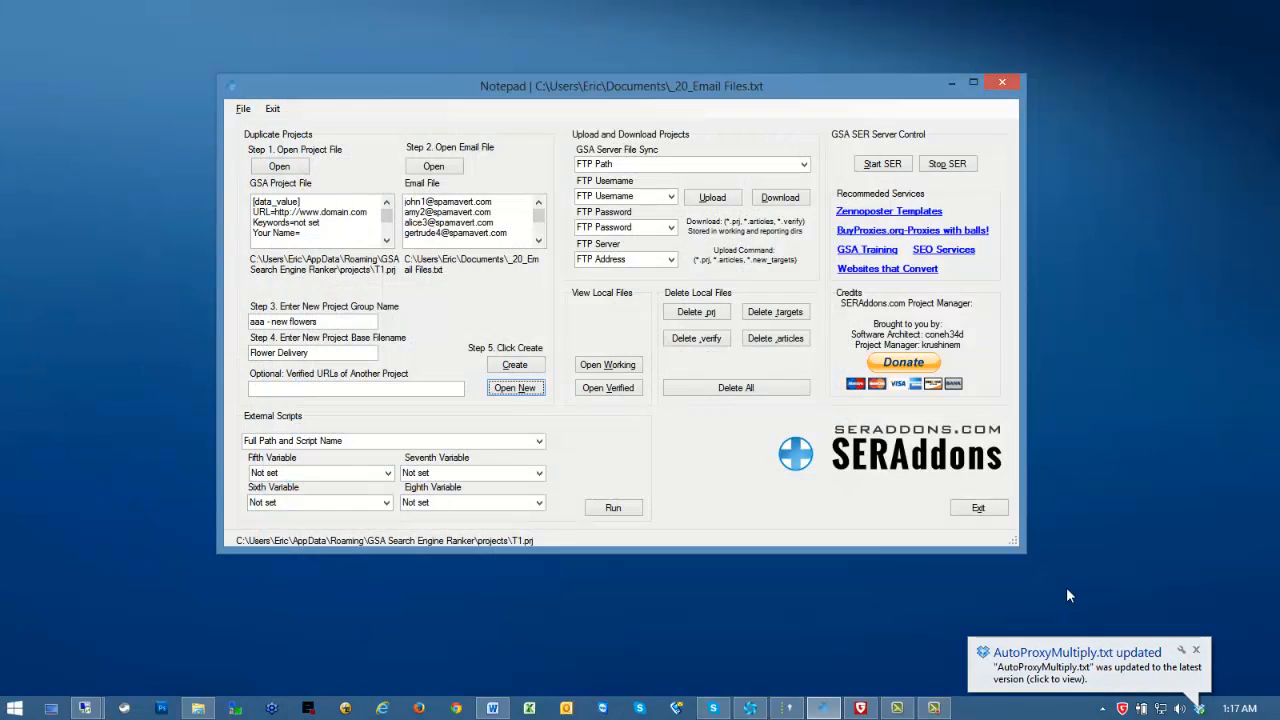
Switch to File Explorer and copy all the Flower Delivery project and articles files, 1 through 20, from the newprojects folder
{"action": "left_click", "coordinate": [200, 709]}
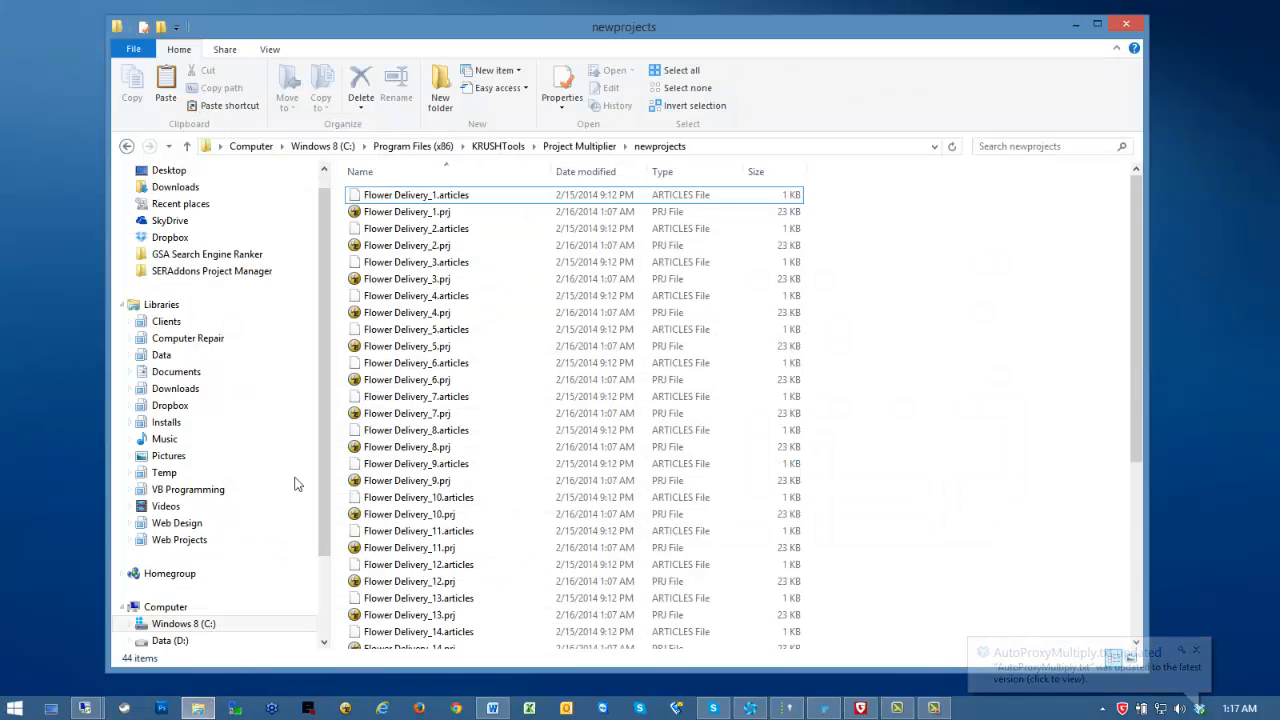
{"action": "left_click", "coordinate": [466, 197]}
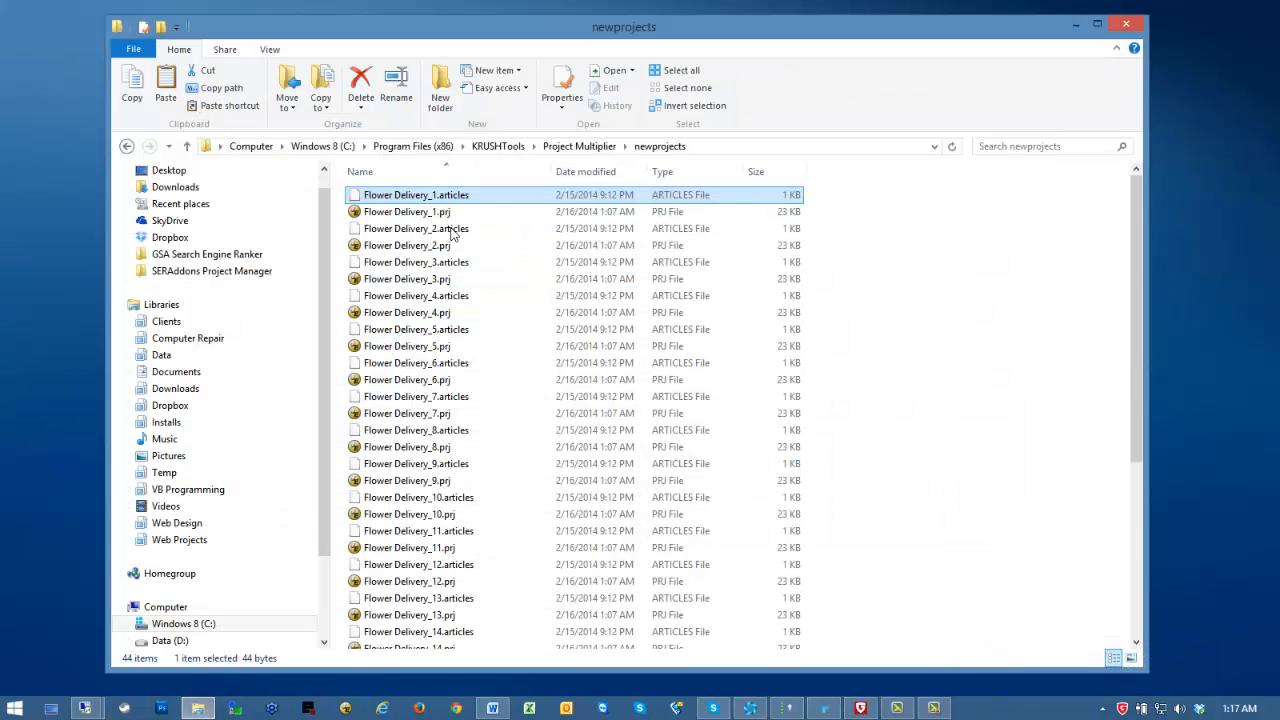
{"action": "scroll", "coordinate": [452, 232], "scroll_direction": "down", "scroll_amount": 5}
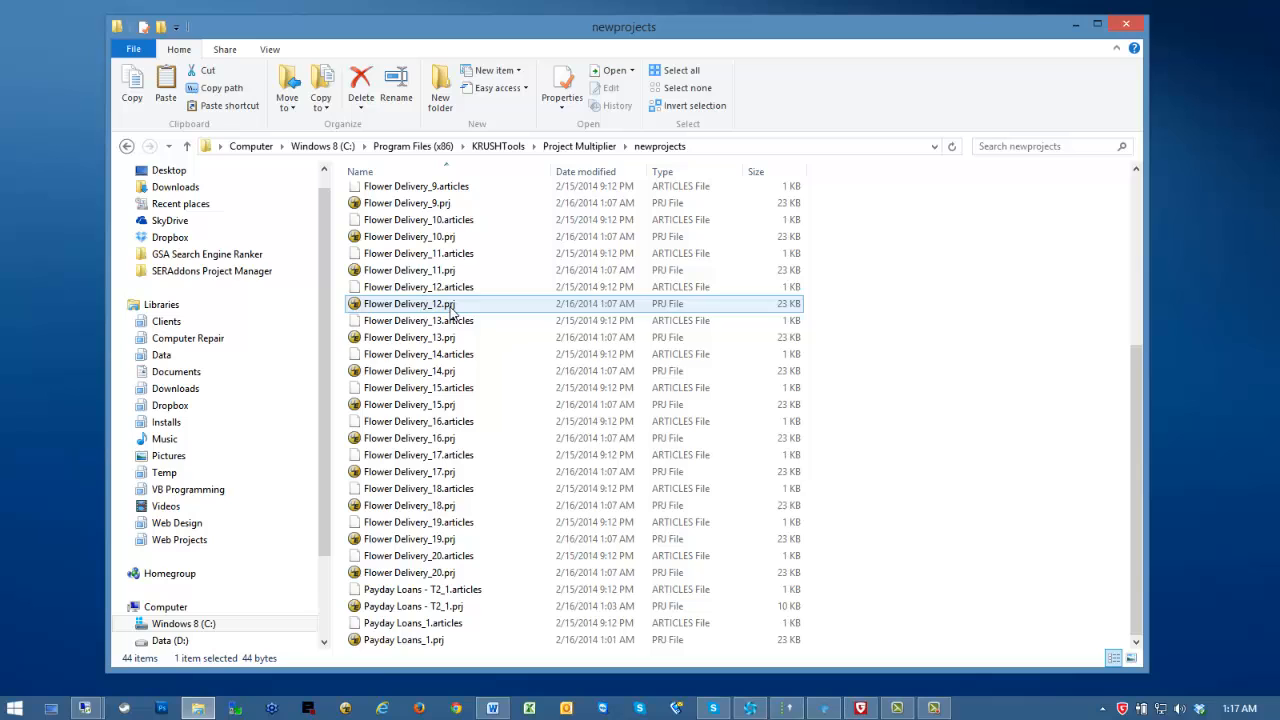
{"action": "left_click", "coordinate": [492, 573], "text": "shift"}
{"action": "right_click", "coordinate": [513, 391]}
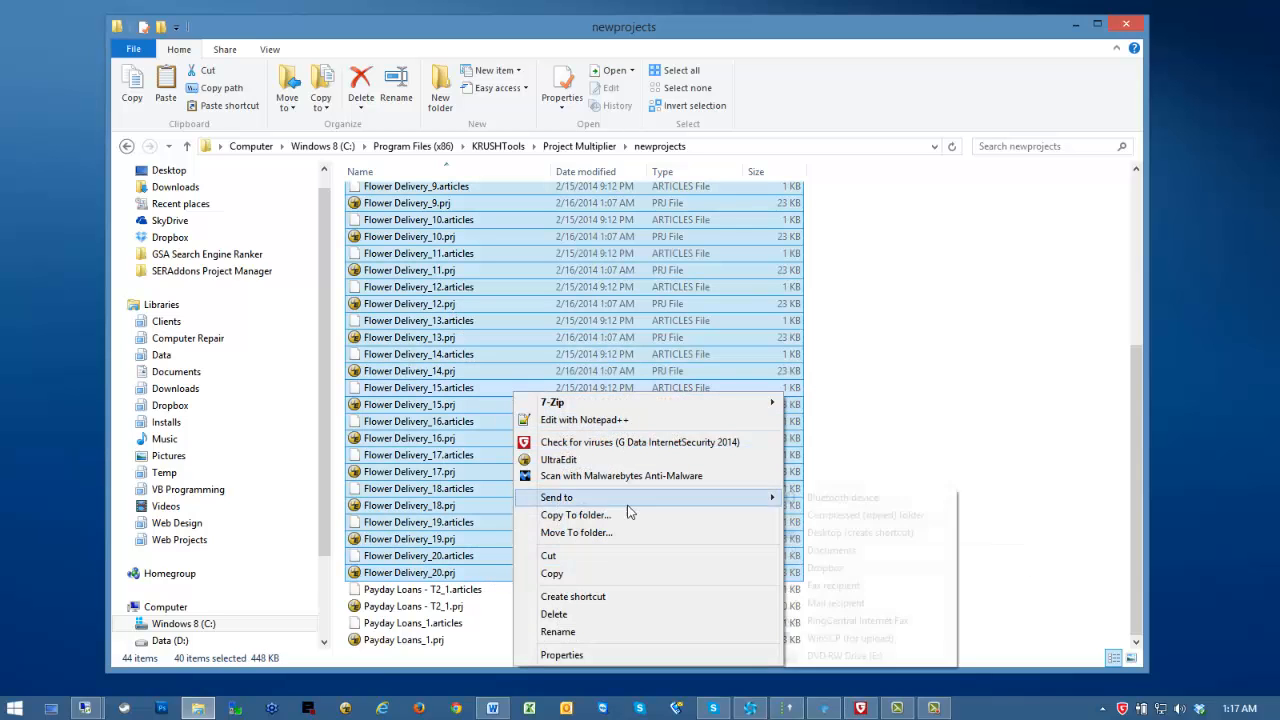
{"action": "left_click", "coordinate": [552, 573]}
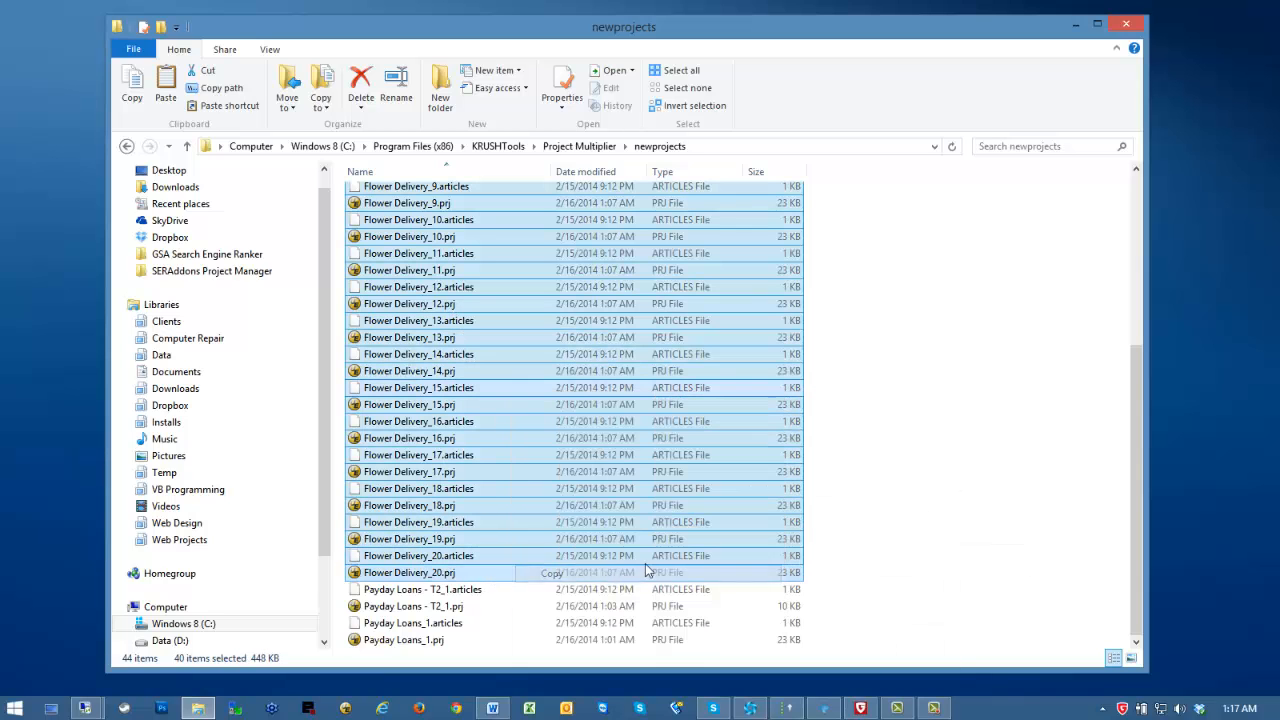
Paste the copied Flower Delivery files into the projects folder of GSA Search Engine Ranker
{"action": "left_click", "coordinate": [254, 258]}
{"action": "double_click", "coordinate": [458, 198]}
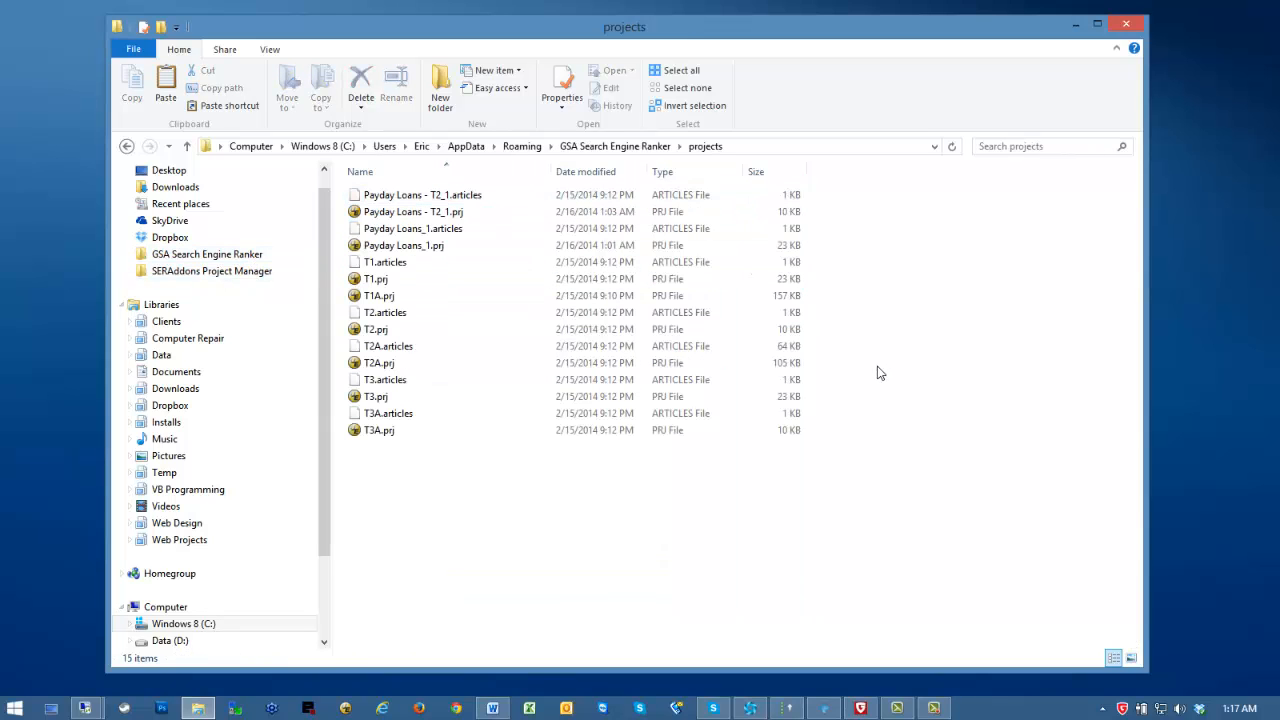
{"action": "right_click", "coordinate": [877, 373]}
{"action": "left_click", "coordinate": [868, 504]}
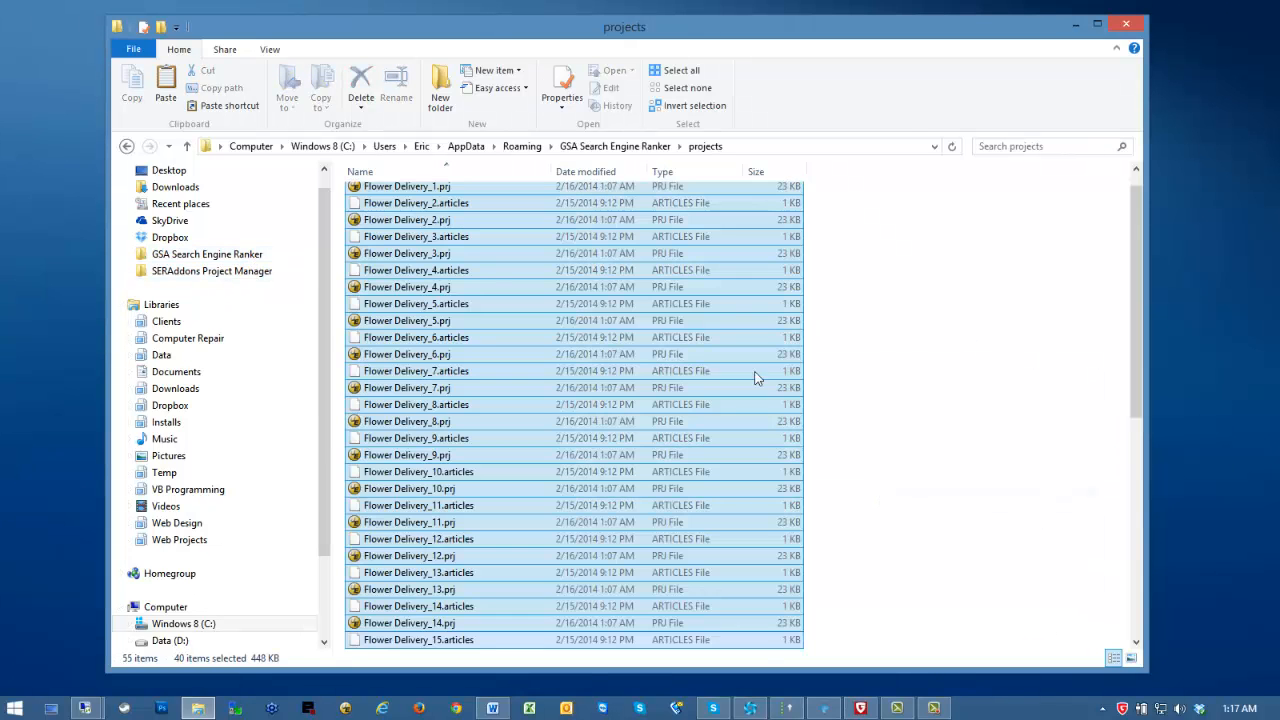
Switch to GSA Search Engine Ranker, refresh the project list and select the "aaa - new flowers" group
{"action": "left_click", "coordinate": [788, 708]}
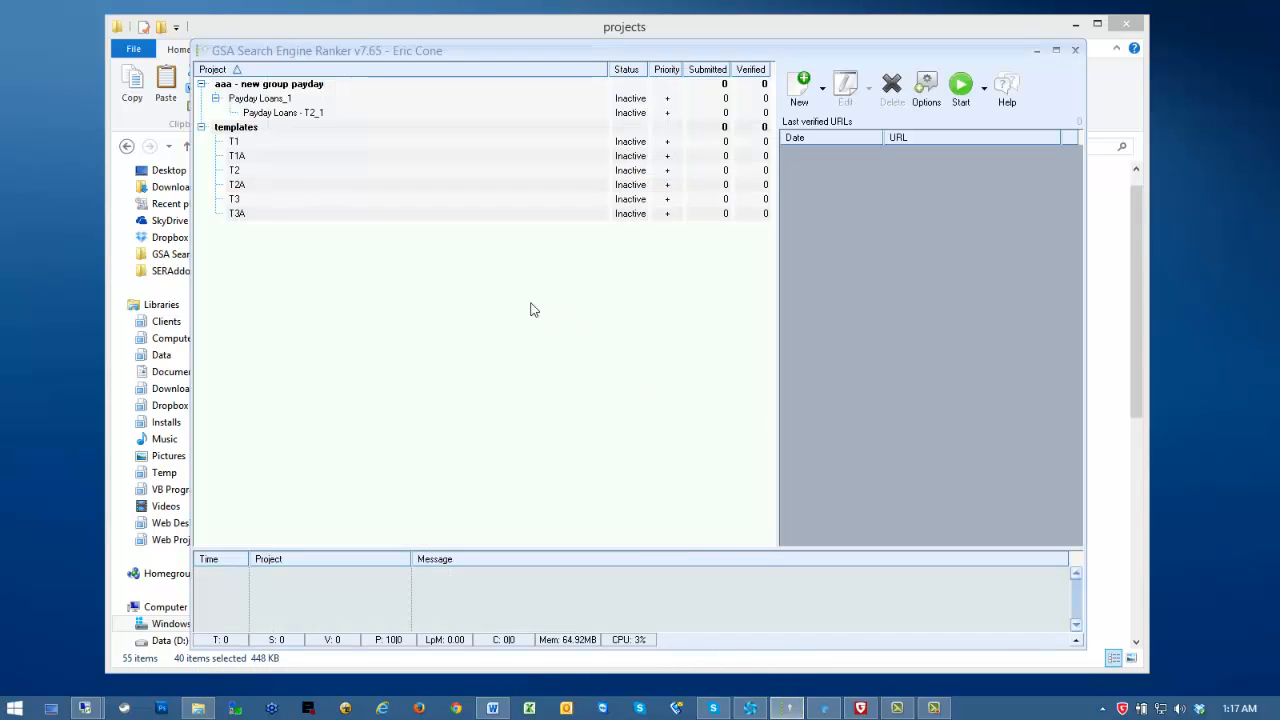
{"action": "right_click", "coordinate": [497, 314]}
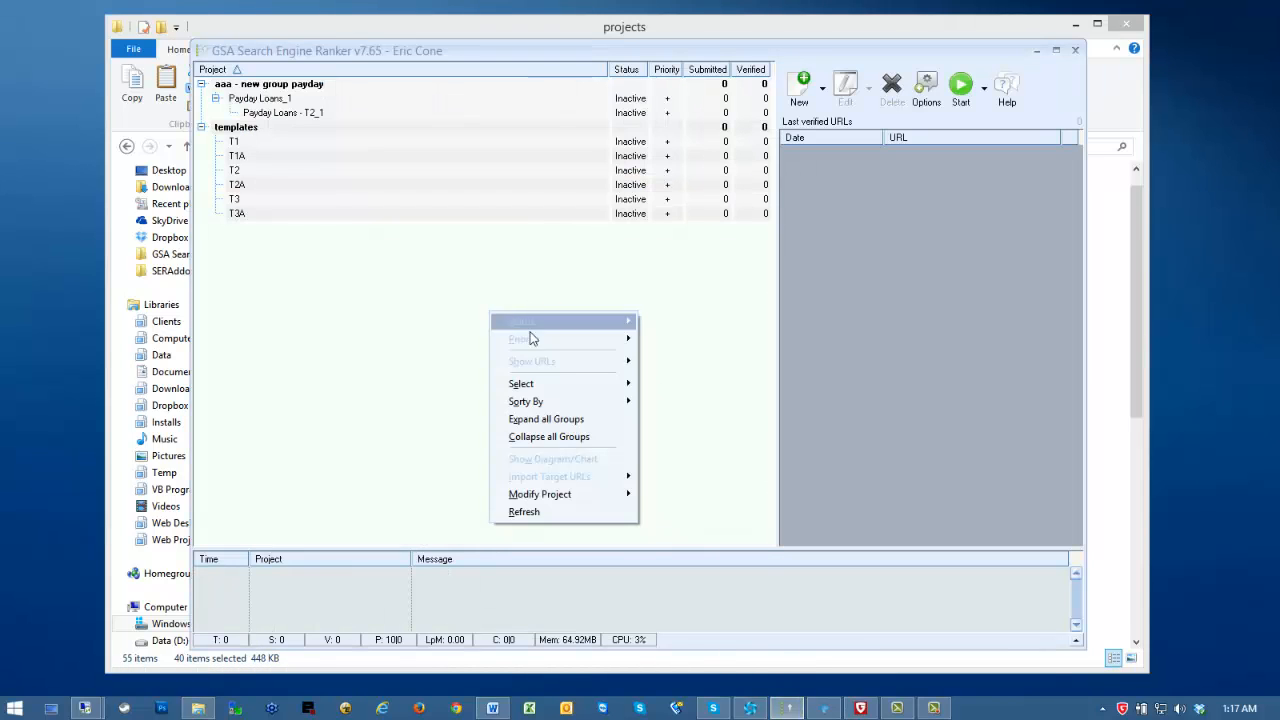
{"action": "left_click", "coordinate": [591, 514]}
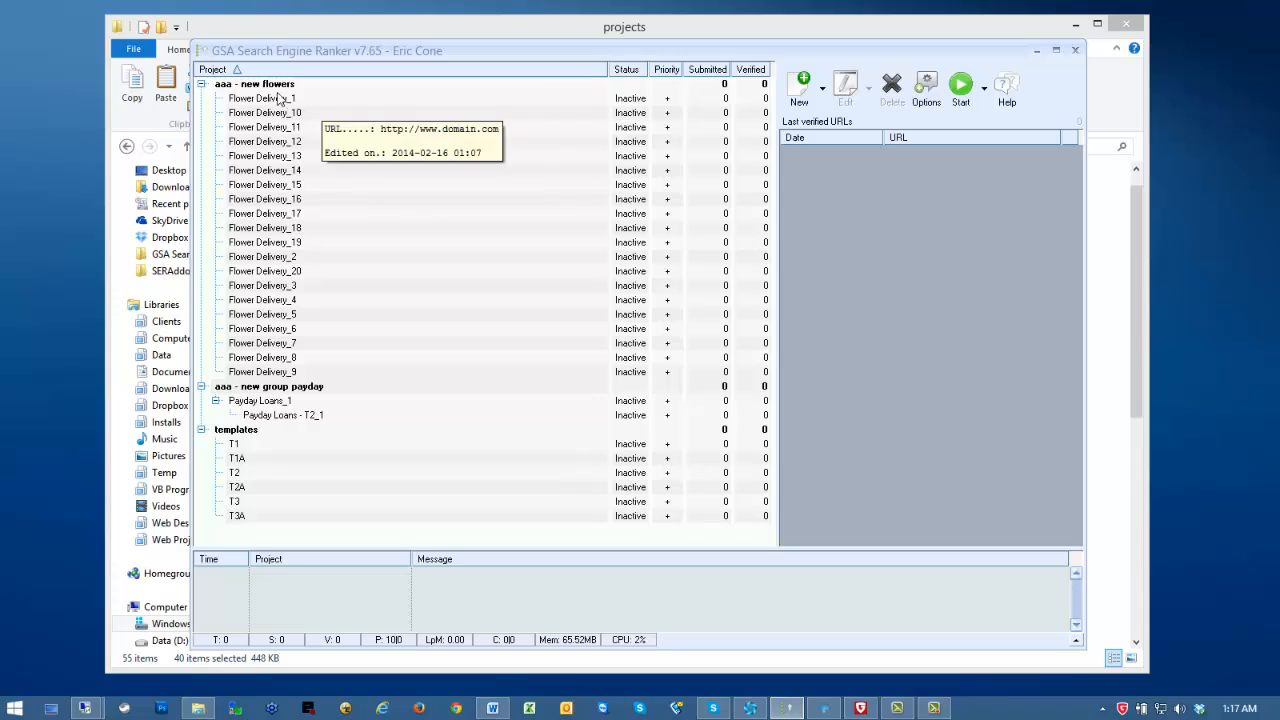
{"action": "left_click", "coordinate": [280, 85]}
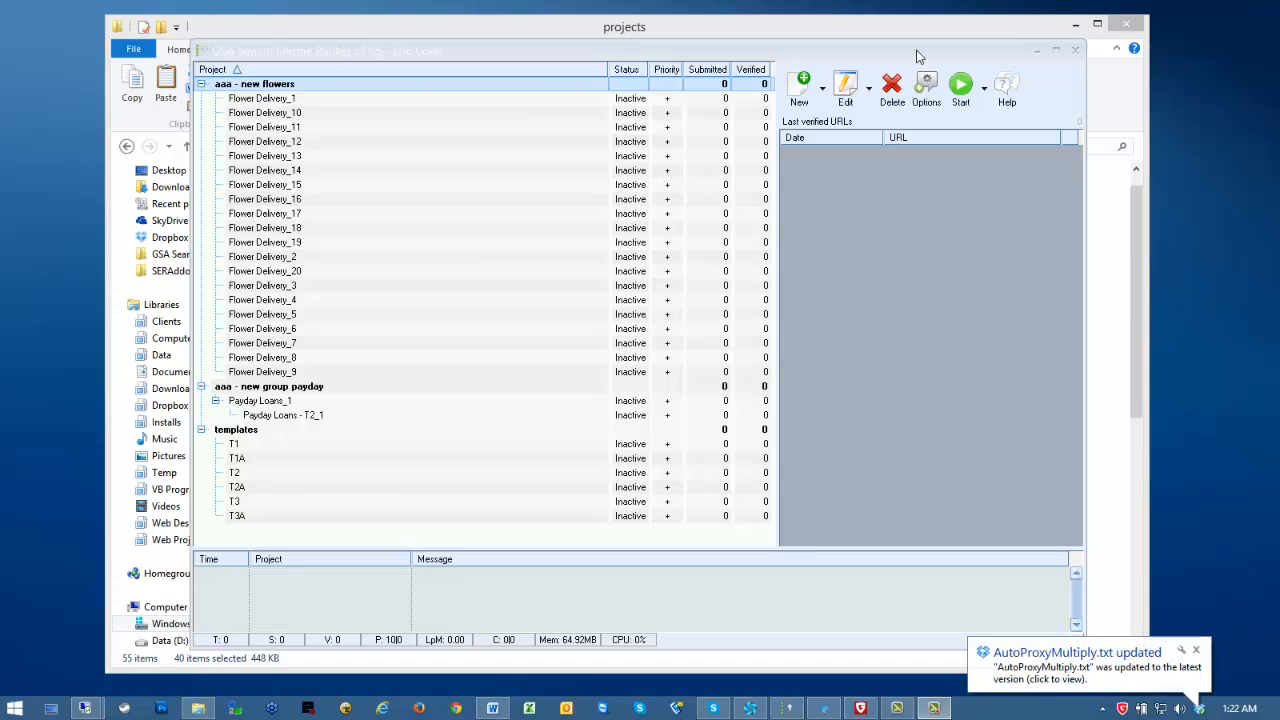
Close GSA Search Engine Ranker and File Explorer, and load T1.prj in SERAddons Project Manager as the project file to duplicate
{"action": "left_click", "coordinate": [1073, 48]}
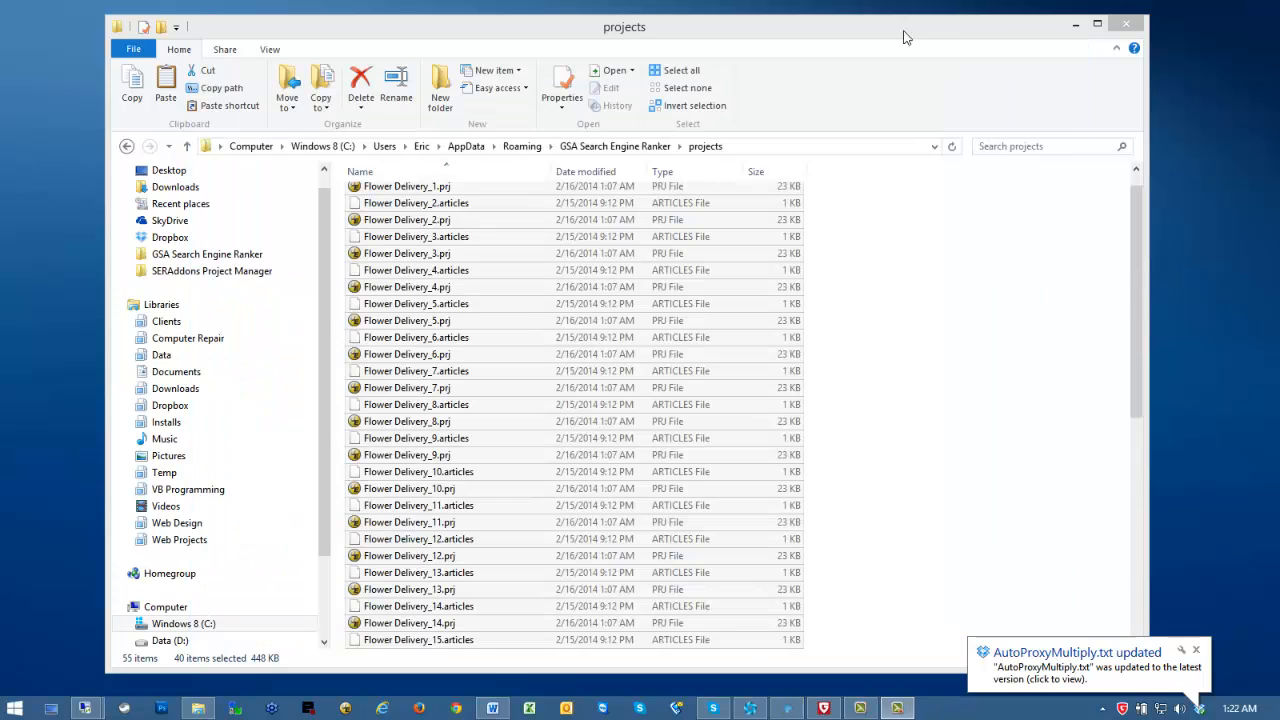
{"action": "left_click", "coordinate": [1129, 24]}
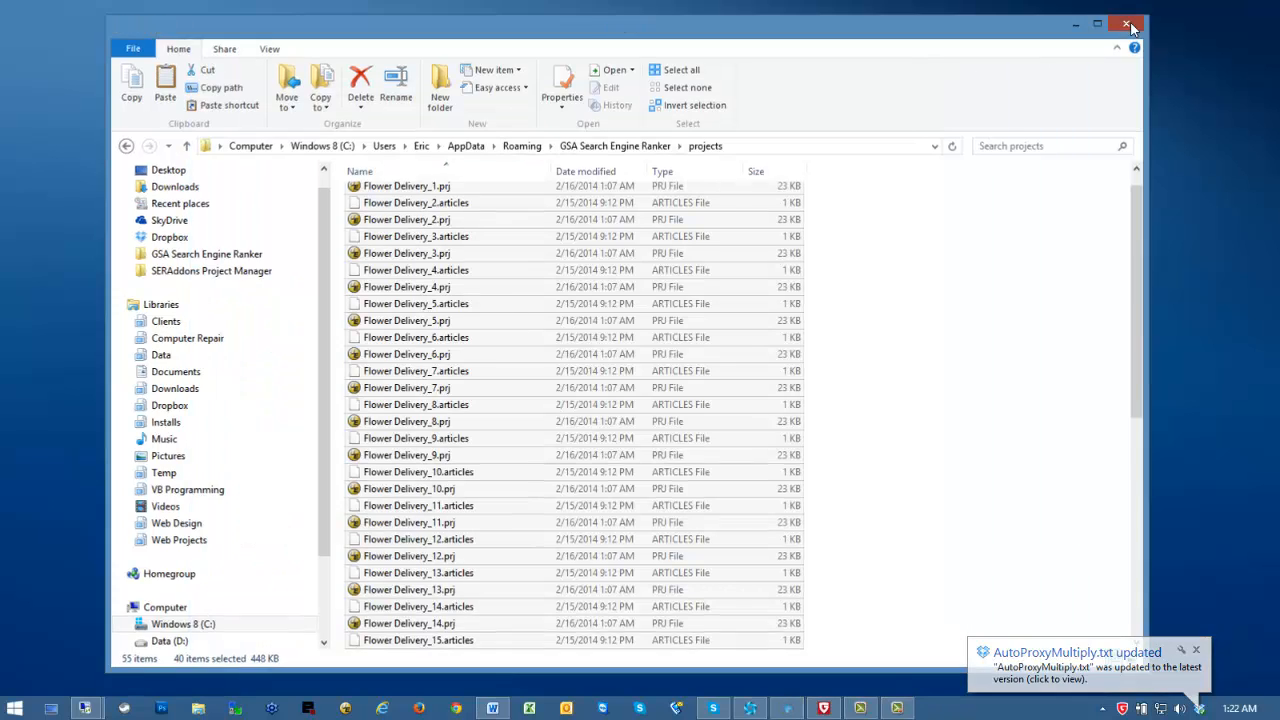
{"action": "left_click", "coordinate": [279, 166]}
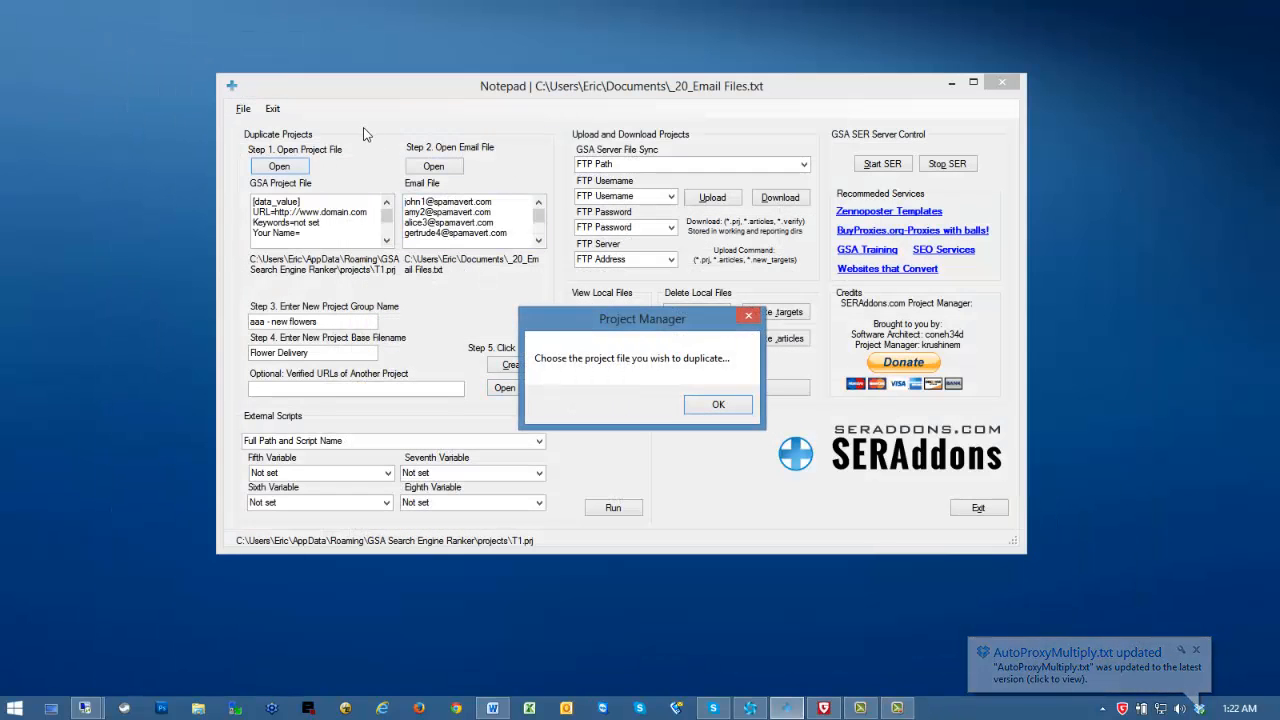
{"action": "left_click", "coordinate": [714, 404]}
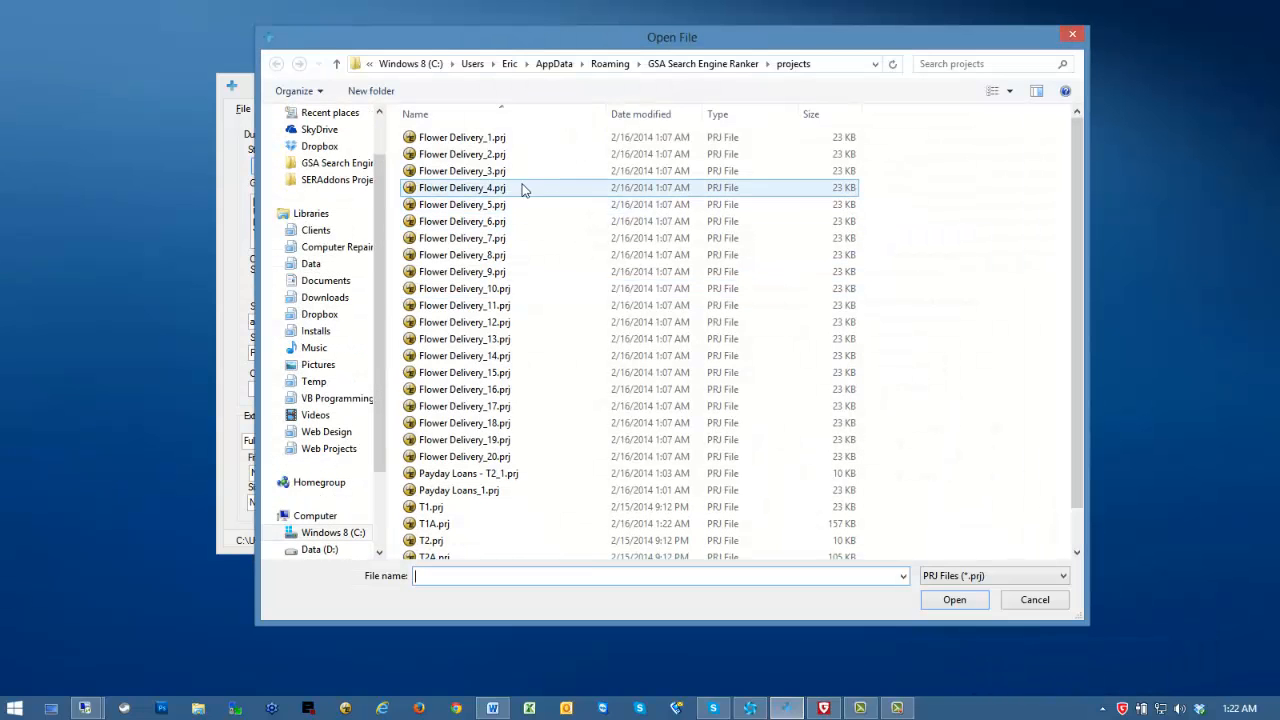
{"action": "left_click", "coordinate": [514, 507]}
{"action": "scroll", "coordinate": [545, 488], "scroll_direction": "down", "scroll_amount": 1}
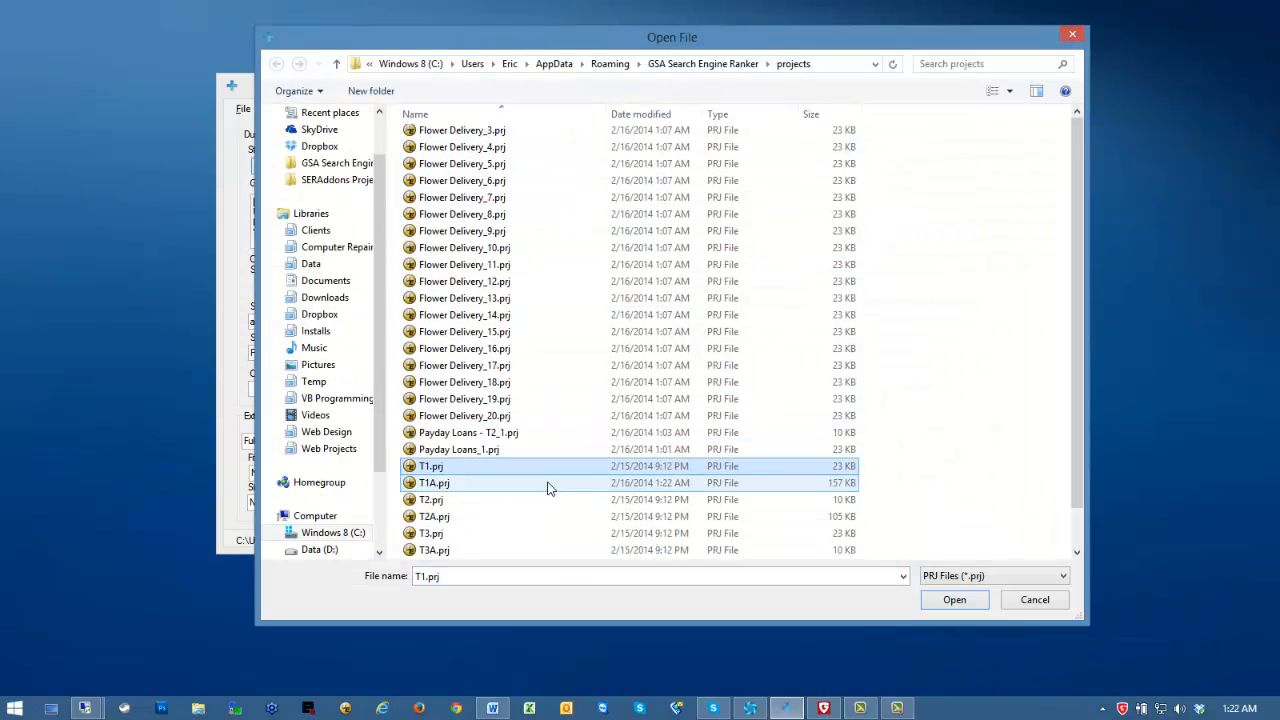
{"action": "left_click", "coordinate": [953, 604]}
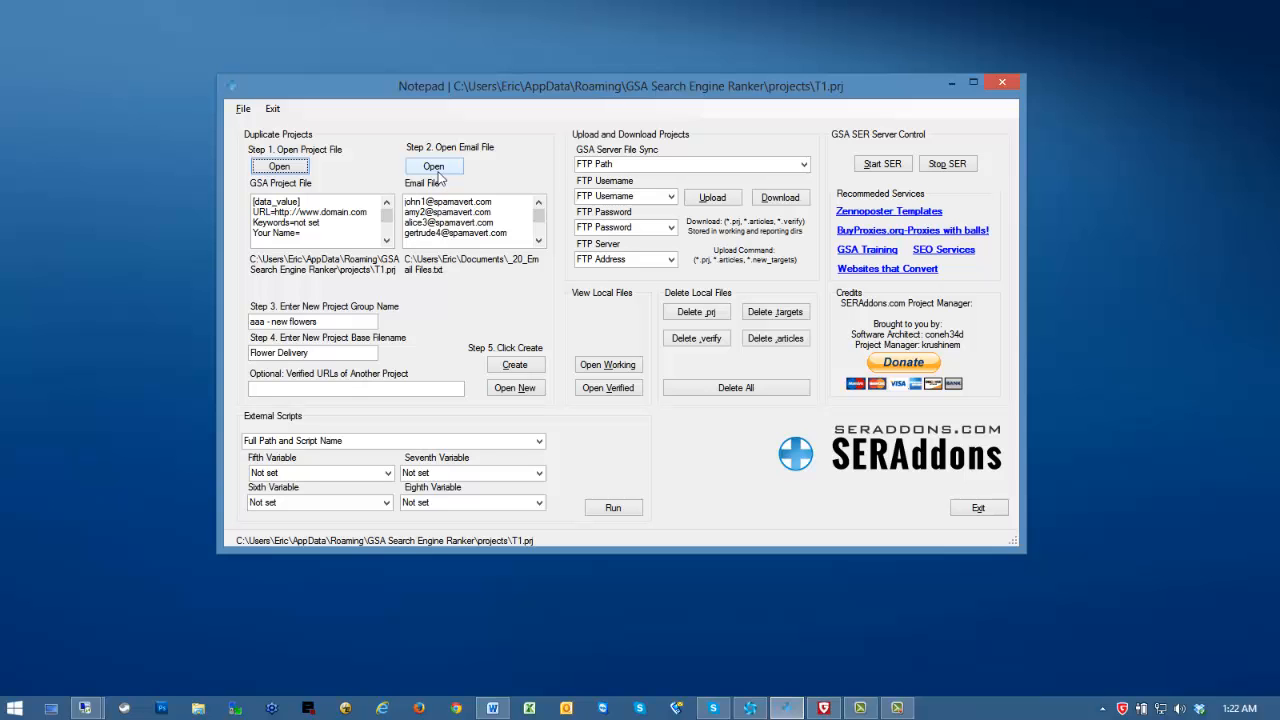
Load 10-Email-Dummy.txt from the Project Multiplier dummymail folder as the email file
{"action": "left_click", "coordinate": [437, 168]}
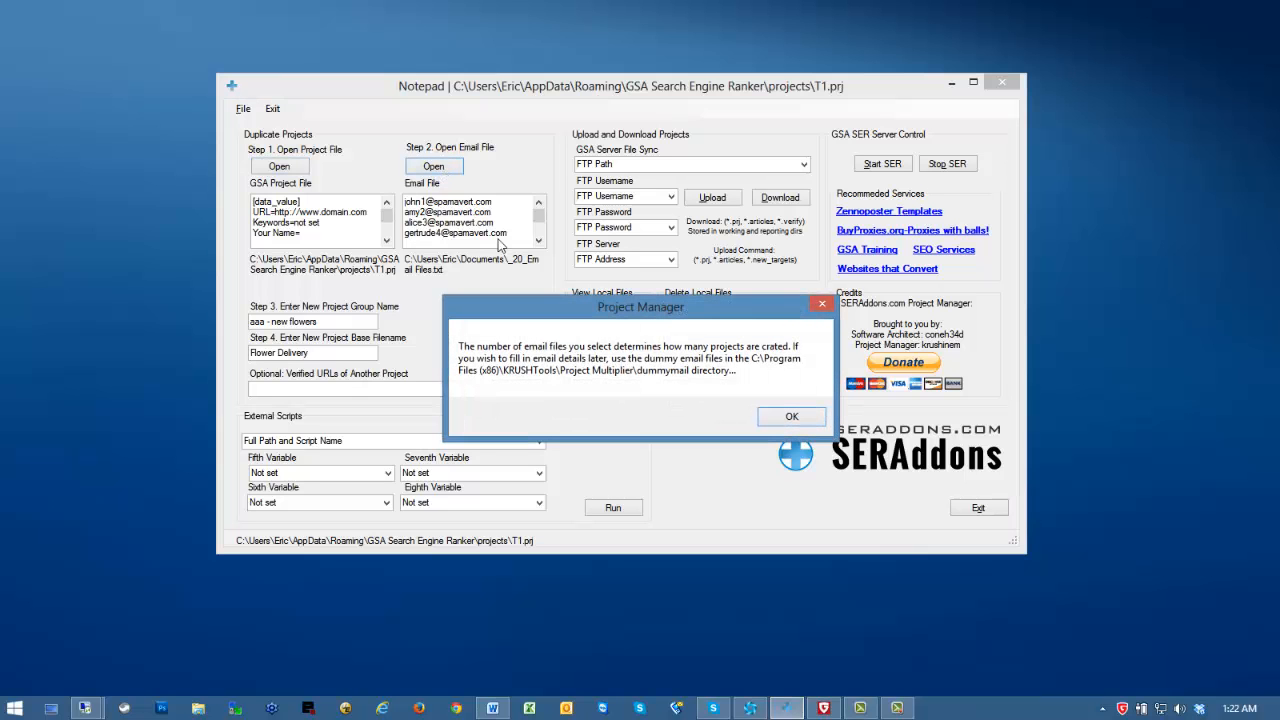
{"action": "left_click", "coordinate": [799, 420]}
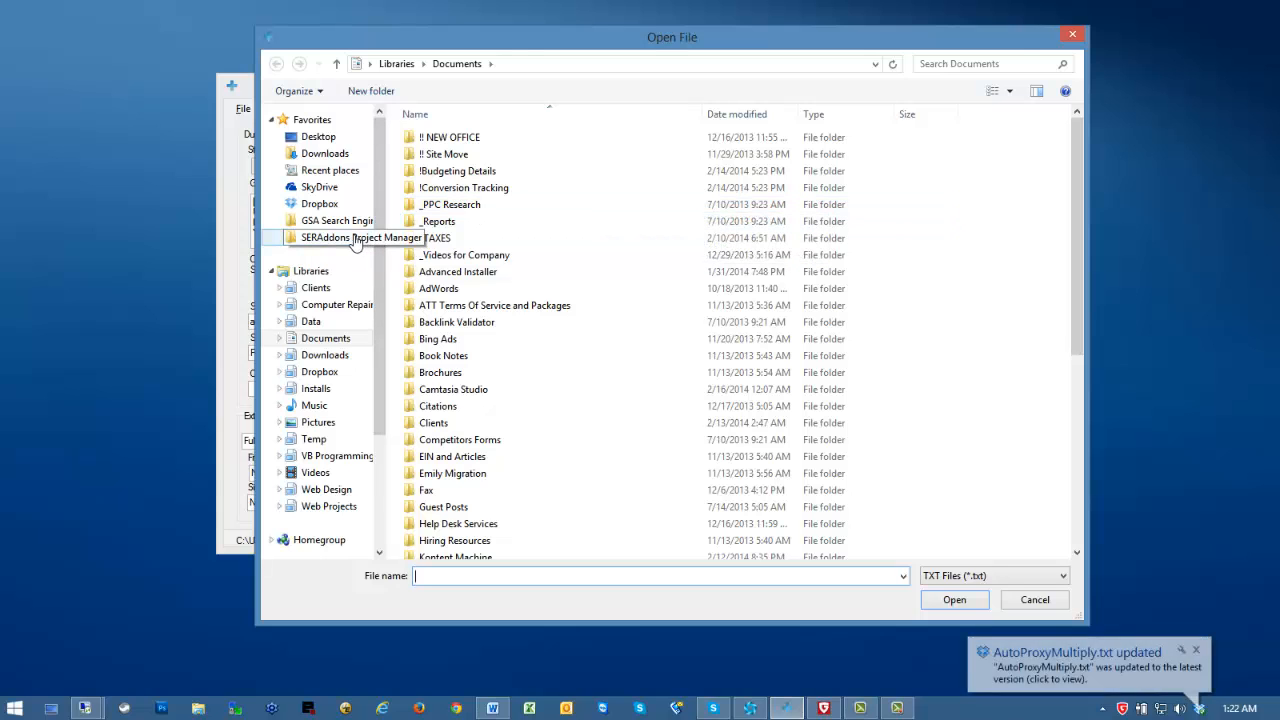
{"action": "left_click", "coordinate": [356, 240]}
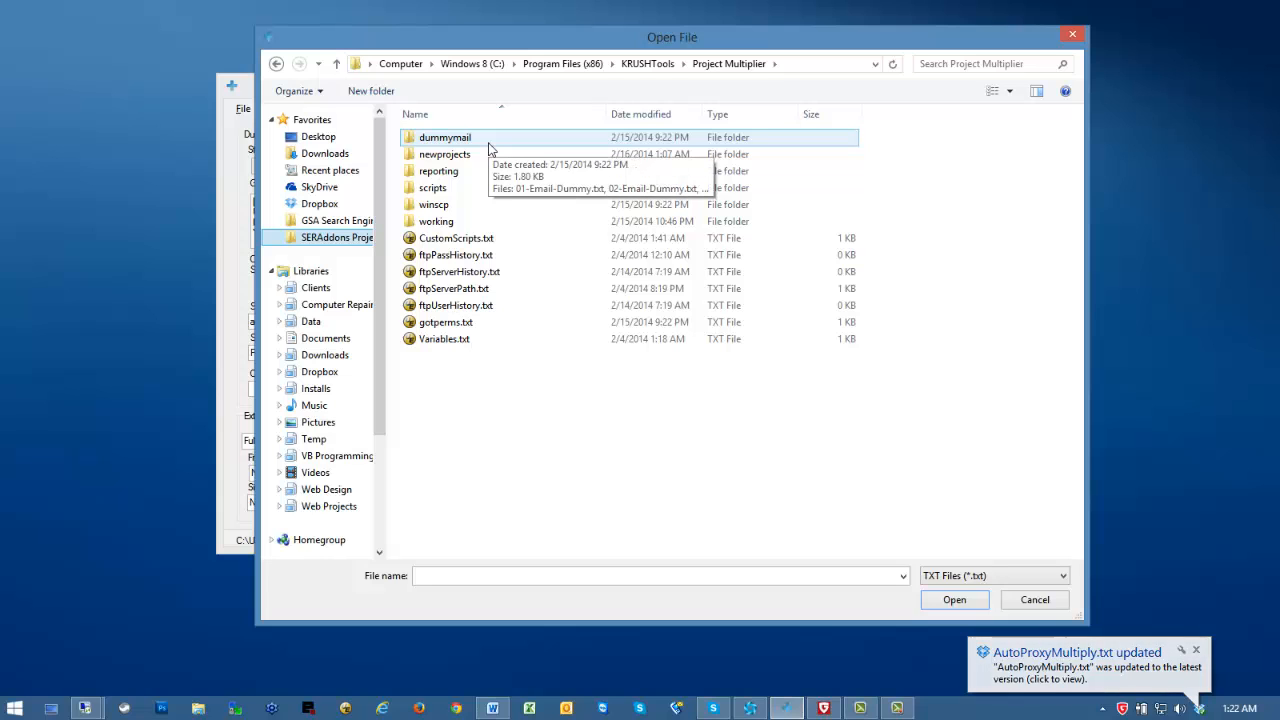
{"action": "double_click", "coordinate": [489, 140]}
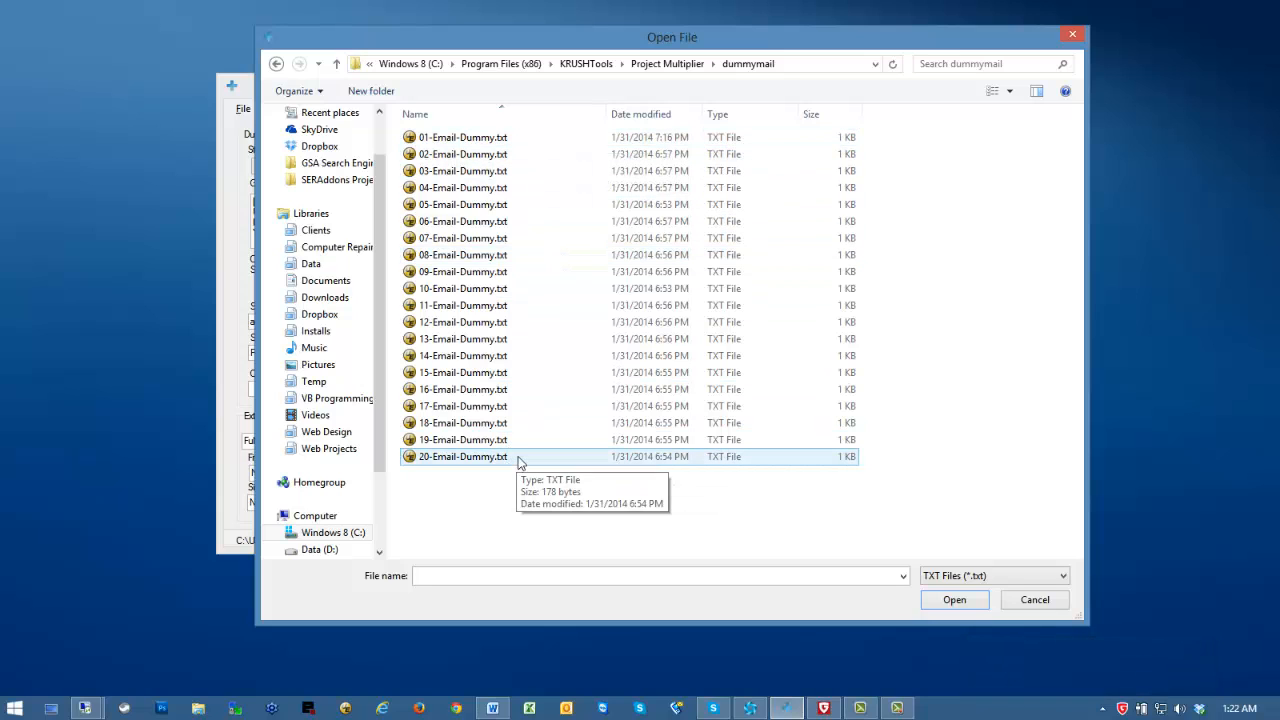
{"action": "left_click", "coordinate": [496, 289]}
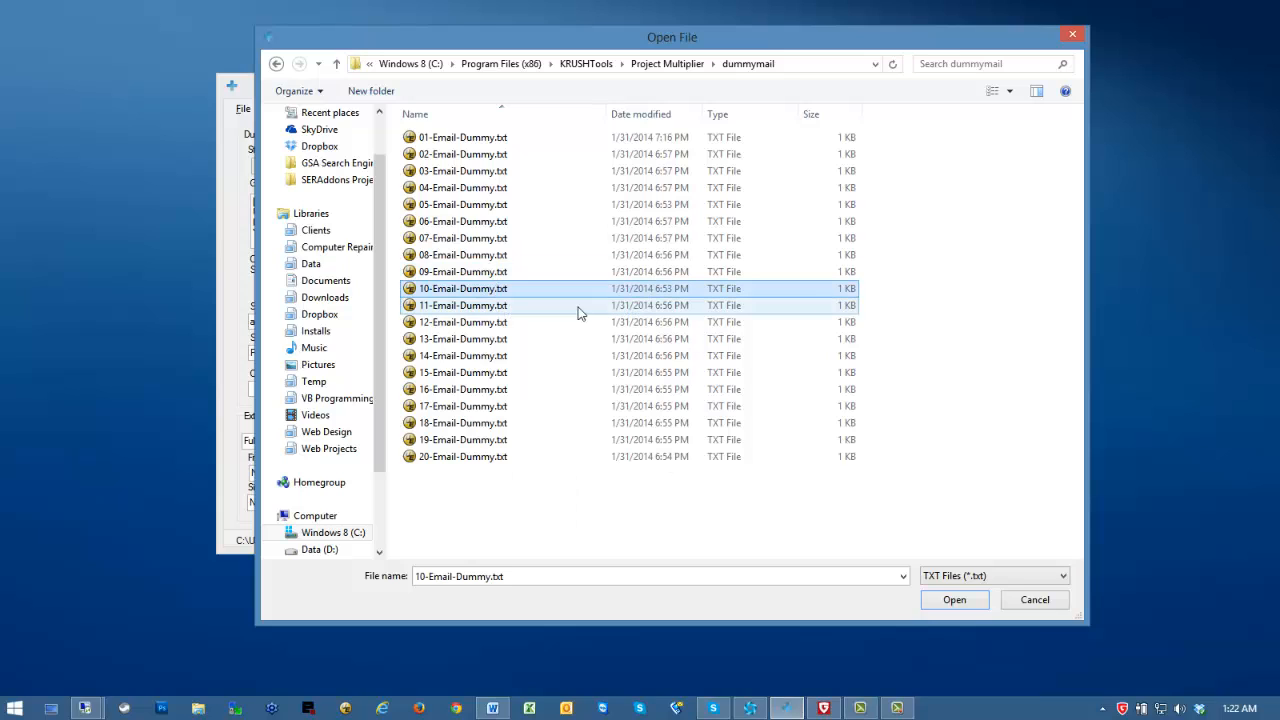
{"action": "left_click", "coordinate": [954, 602]}
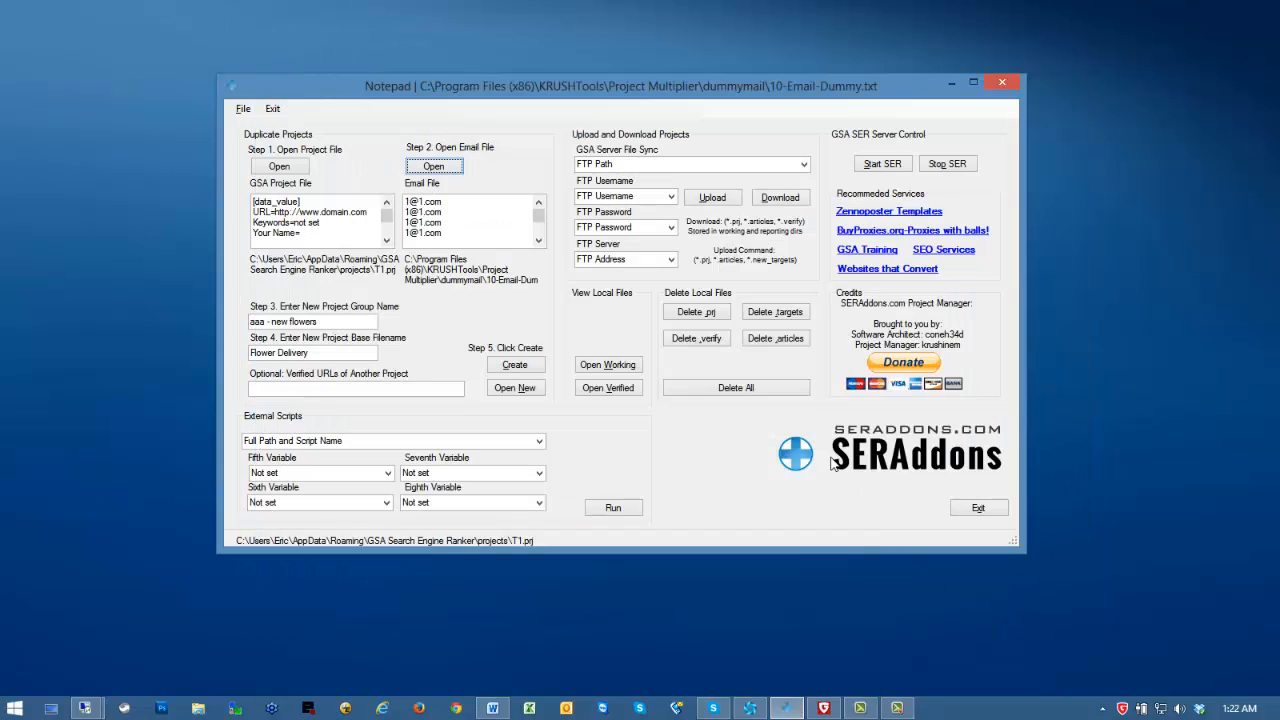
Set the new project group name to "aaa - dog training" and the base filename to "Bassett Hounds"
{"action": "left_click_drag", "start_coordinate": [340, 322], "coordinate": [196, 317]}
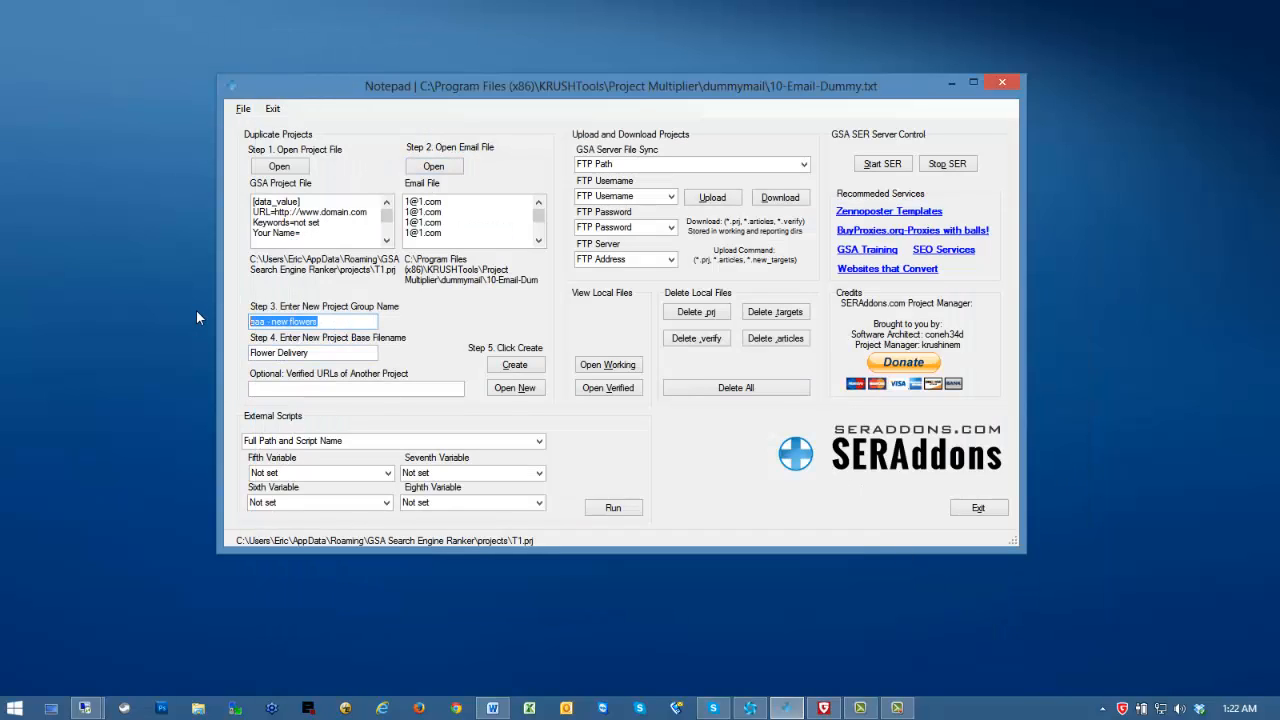
{"action": "type", "text": "aaa -"}
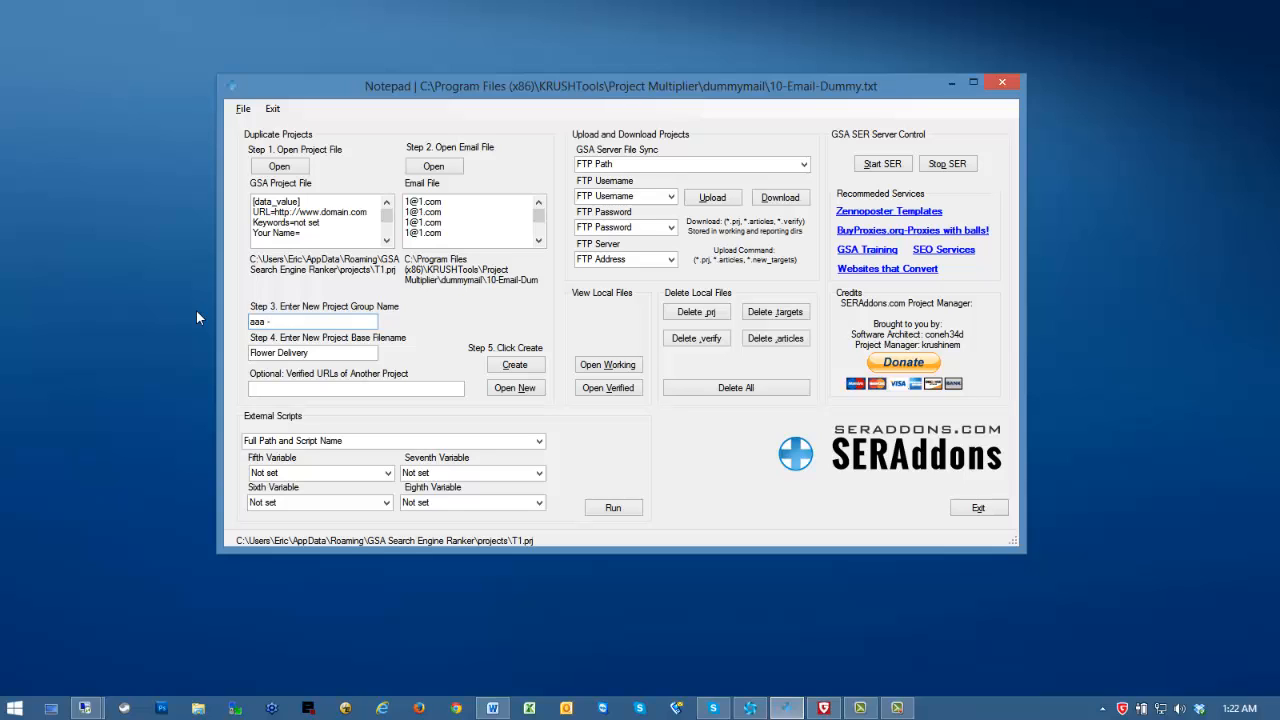
{"action": "type", "text": " dog train"}
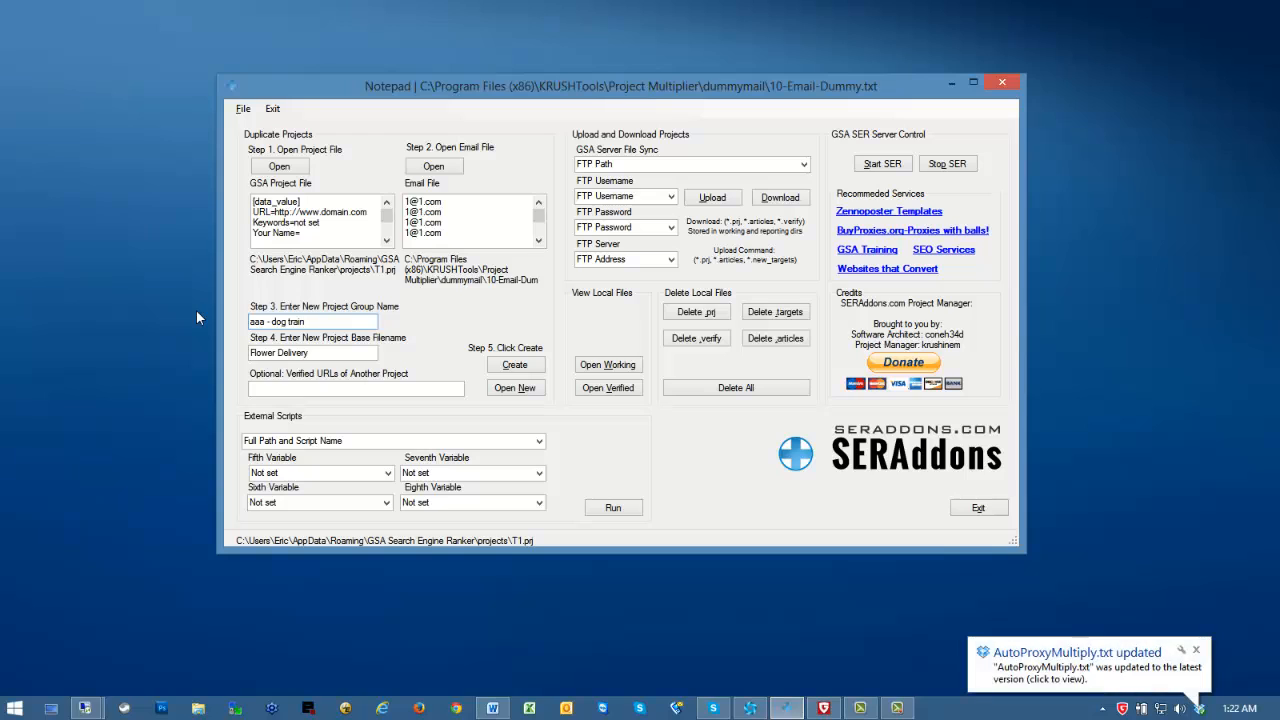
{"action": "type", "text": "ing"}
{"action": "left_click_drag", "start_coordinate": [340, 360], "coordinate": [200, 352]}
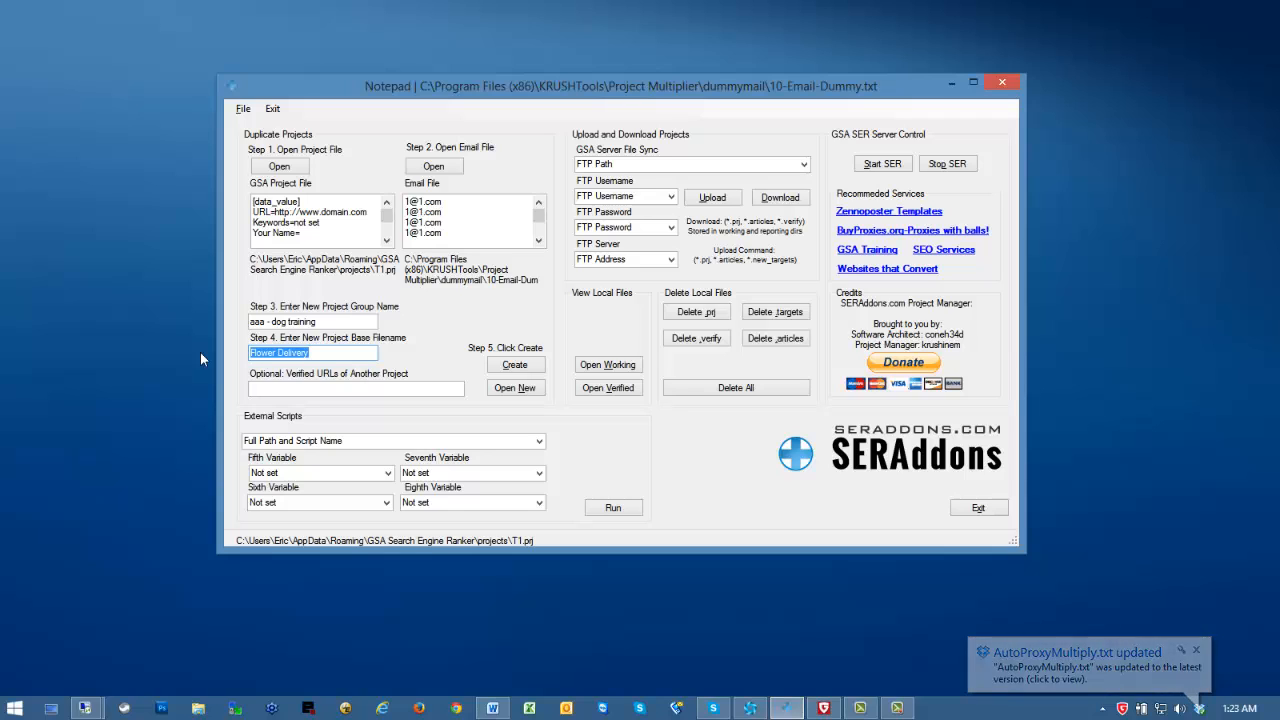
{"action": "type", "text": "Bassett "}
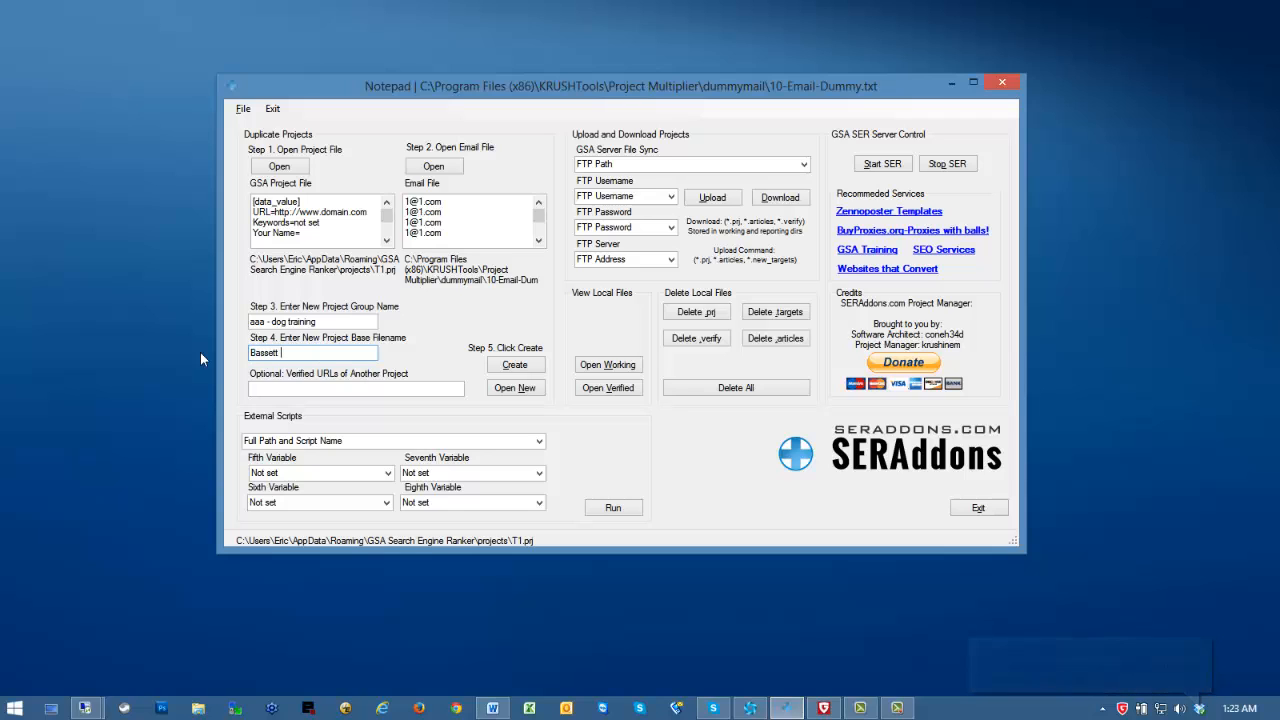
{"action": "type", "text": "Hounds"}
Create the Bassett Hounds project files and check them in the newprojects folder
{"action": "left_click", "coordinate": [529, 368]}
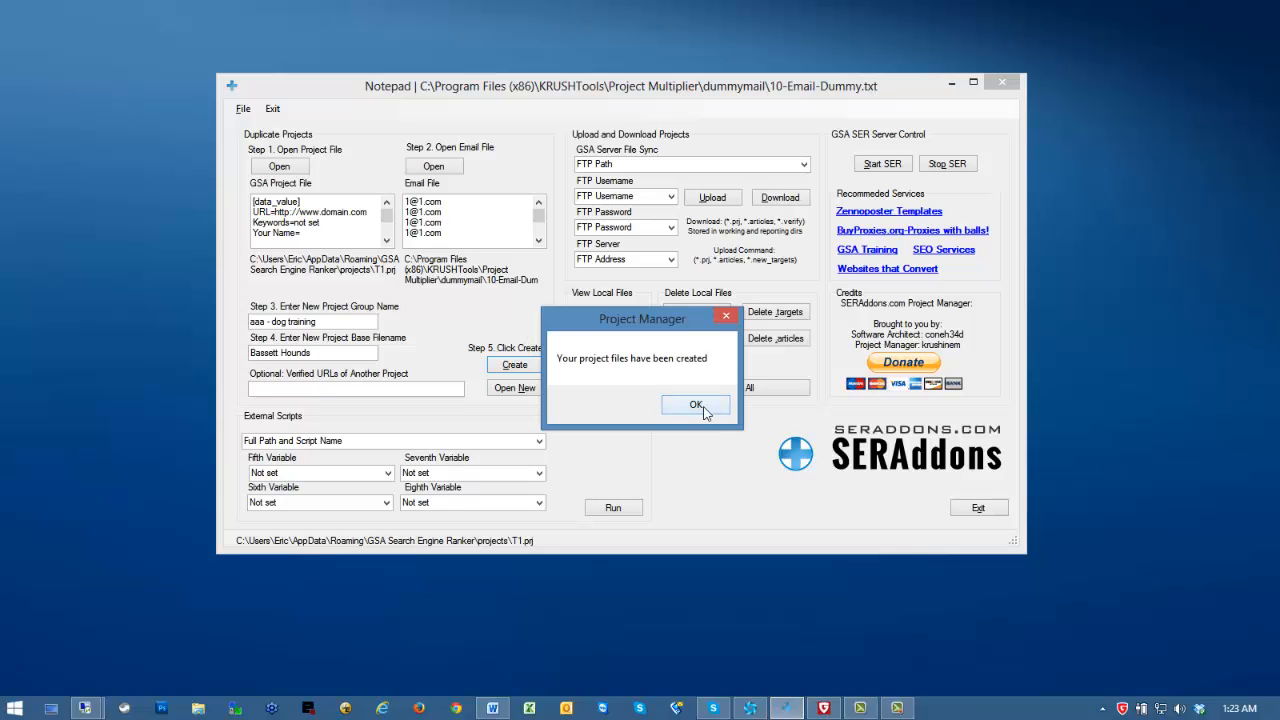
{"action": "left_click", "coordinate": [699, 408]}
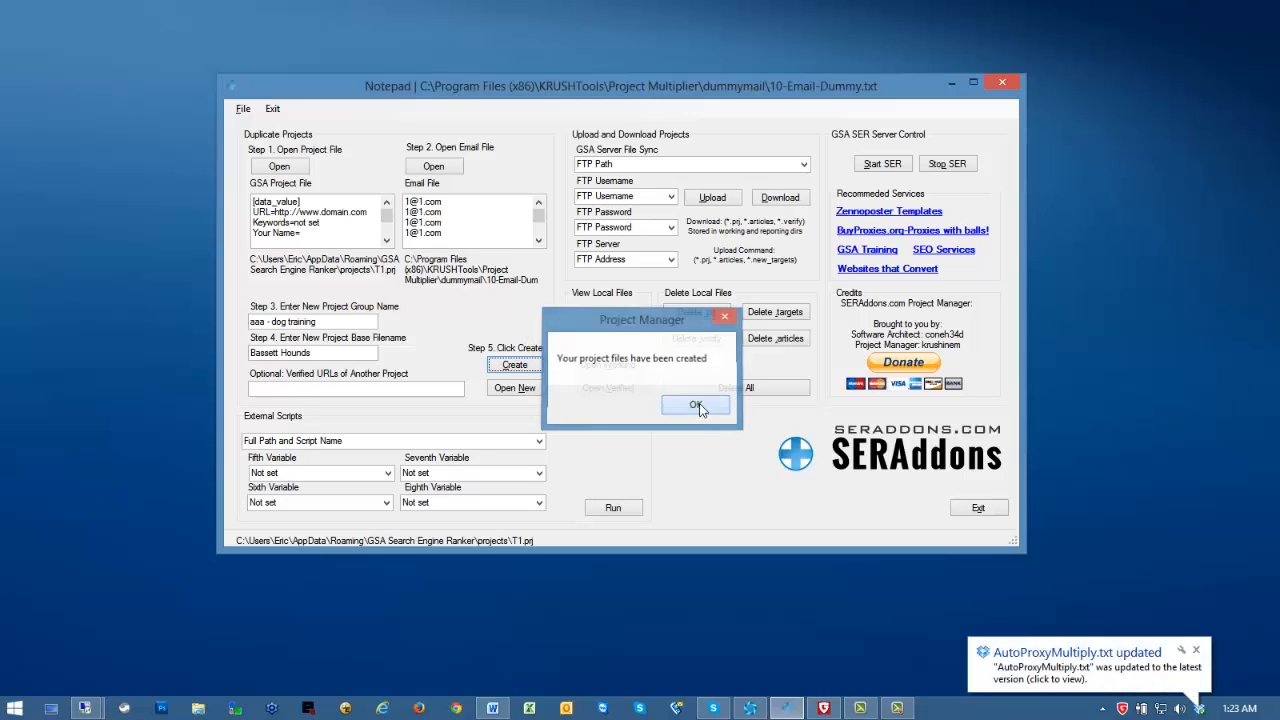
{"action": "left_click", "coordinate": [530, 390]}
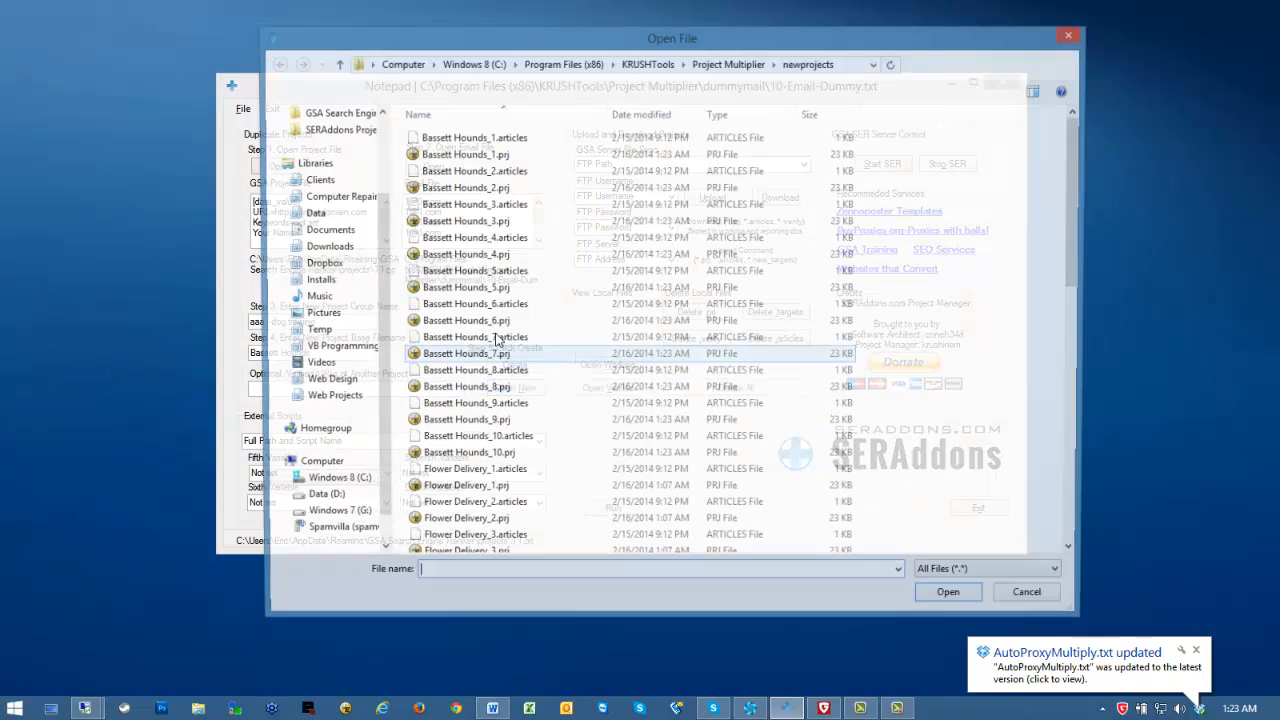
{"action": "left_click", "coordinate": [480, 137]}
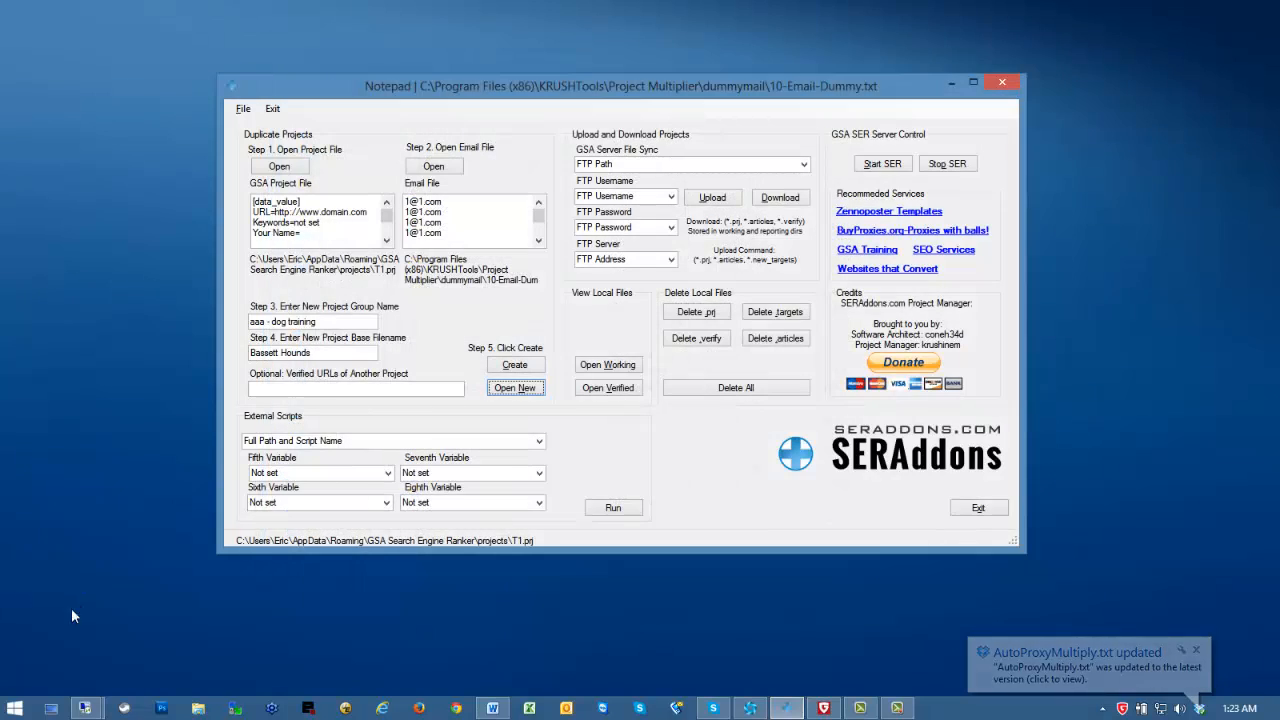
Copy all the Bassett Hounds .articles and .prj files, numbered 1 to 10, from the Project Multiplier newprojects folder in File Explorer
{"action": "left_click", "coordinate": [198, 708]}
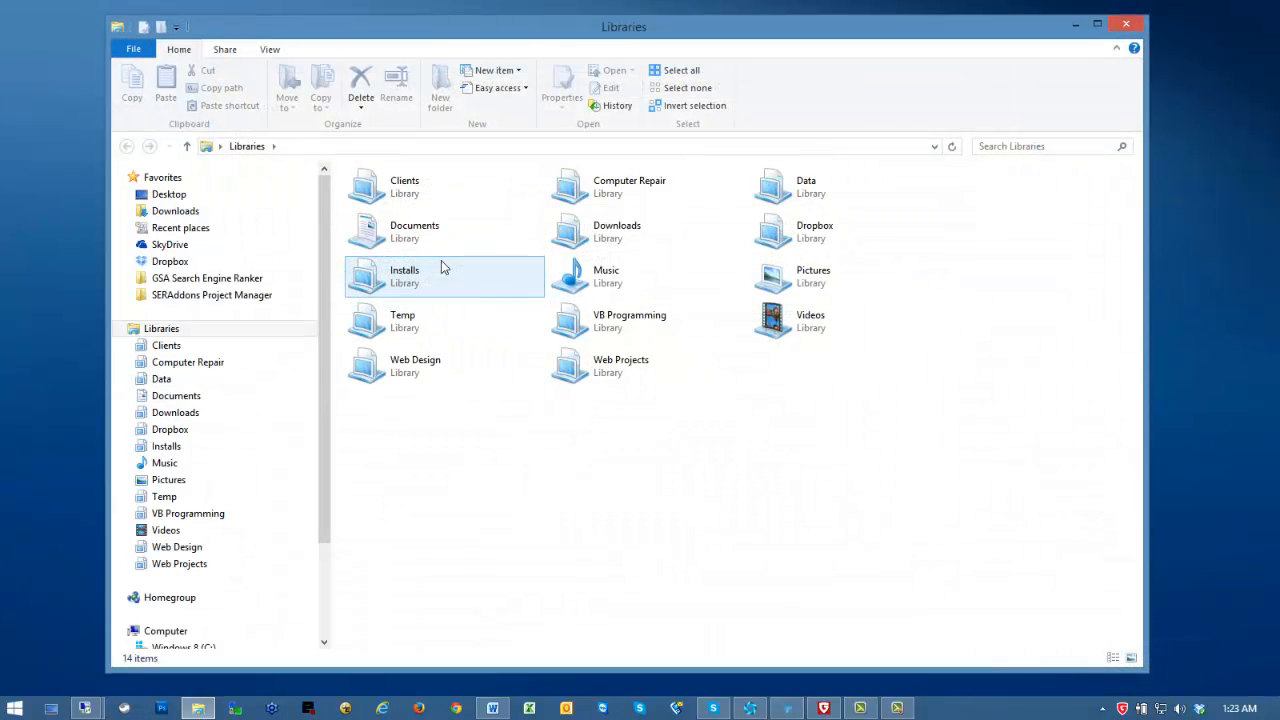
{"action": "left_click", "coordinate": [265, 296]}
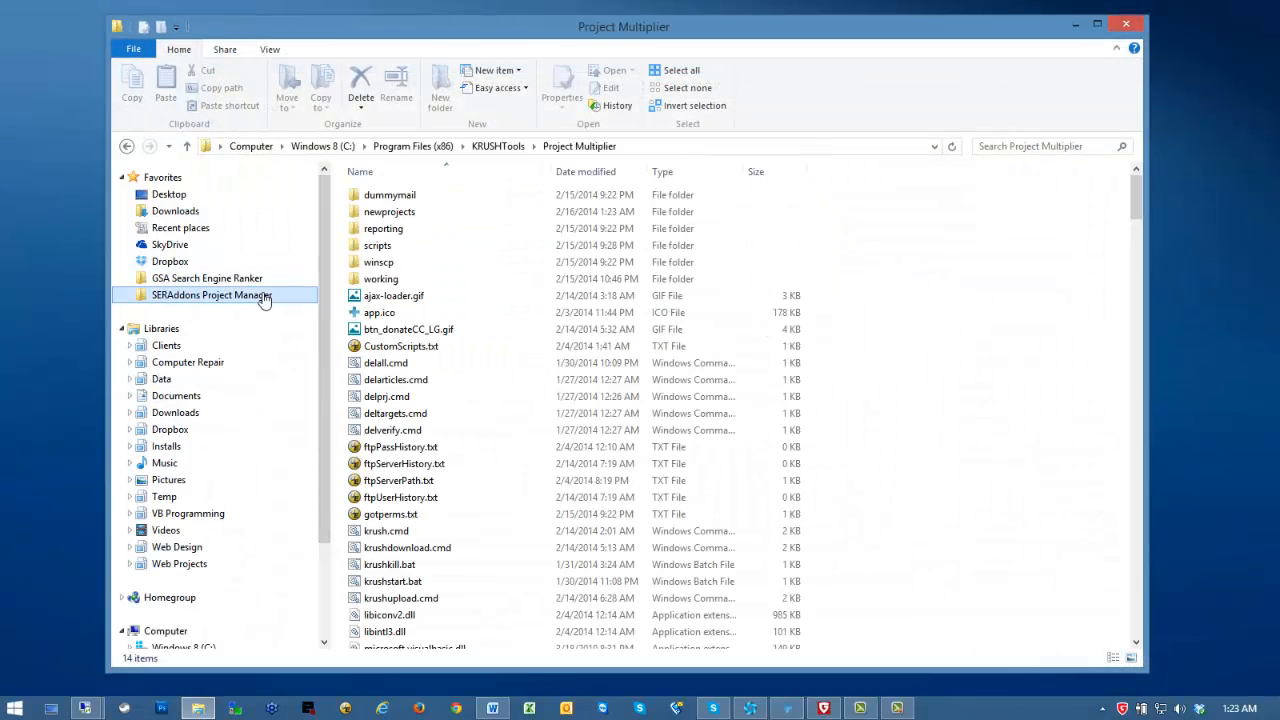
{"action": "double_click", "coordinate": [405, 211]}
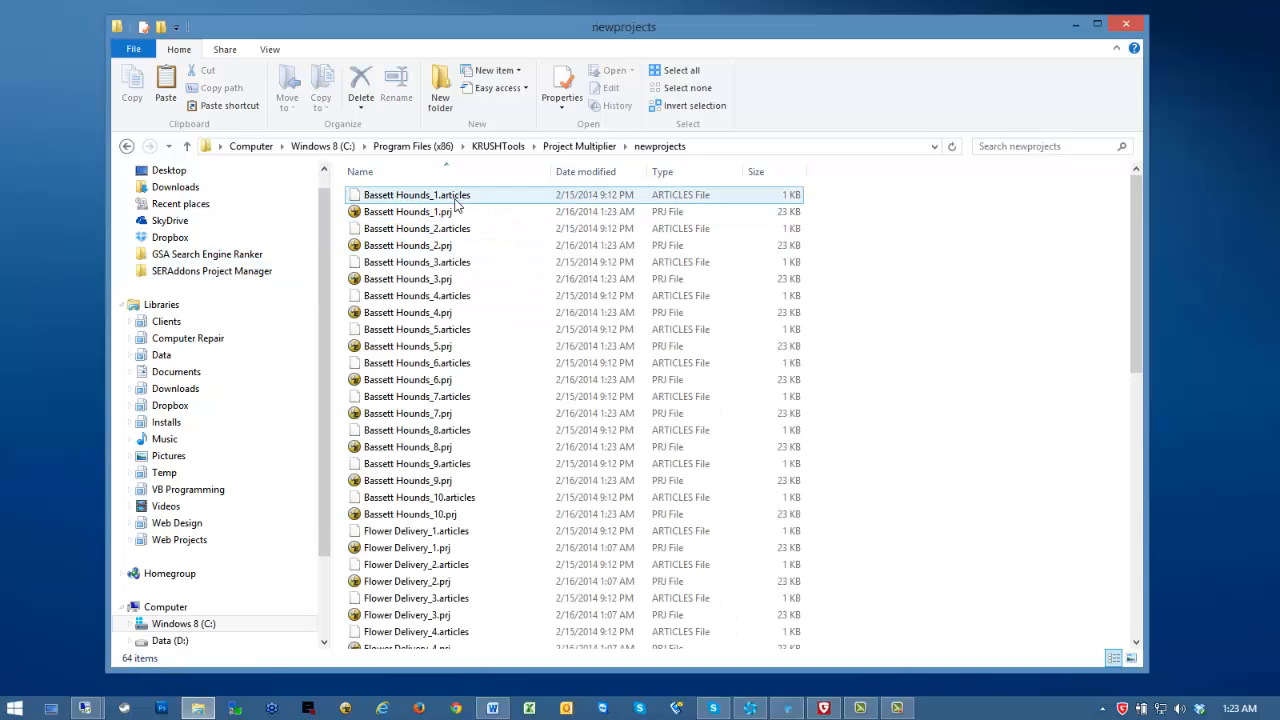
{"action": "left_click", "coordinate": [420, 195]}
{"action": "scroll", "coordinate": [485, 390], "scroll_direction": "down", "scroll_amount": 3}
{"action": "scroll", "coordinate": [486, 395], "scroll_direction": "up", "scroll_amount": 3}
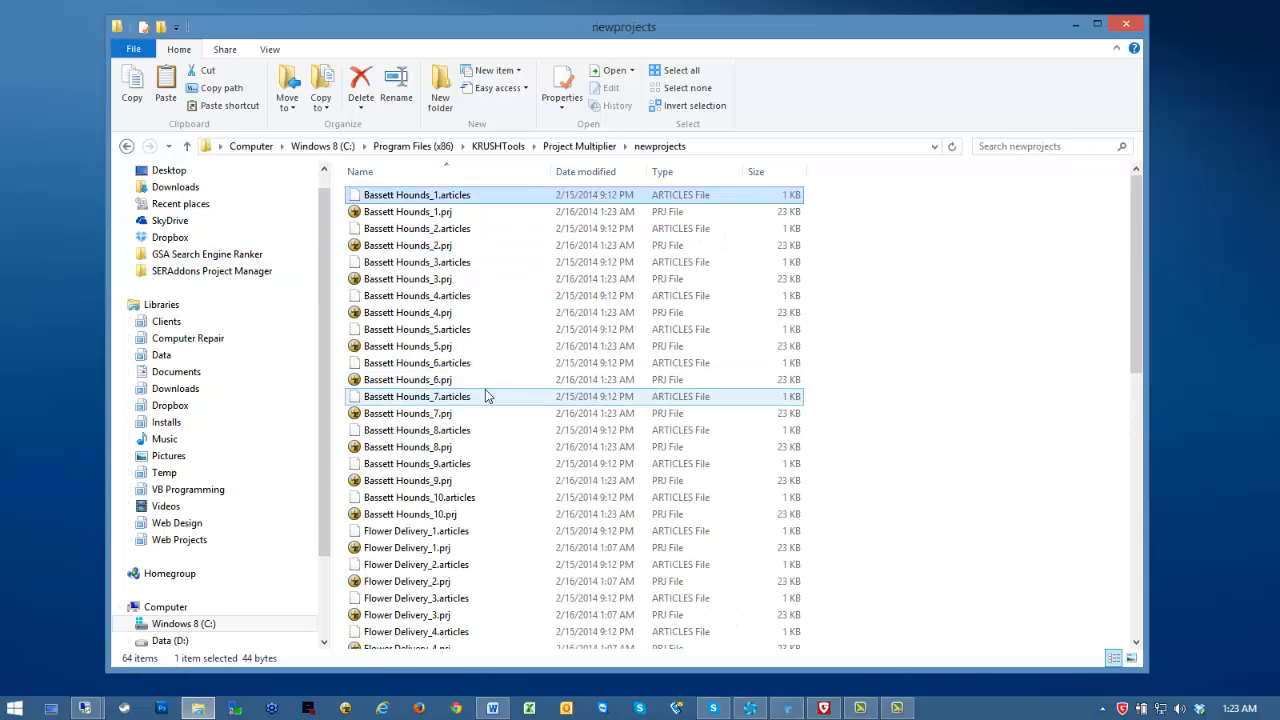
{"action": "left_click", "coordinate": [480, 515], "text": "shift"}
{"action": "right_click", "coordinate": [484, 325]}
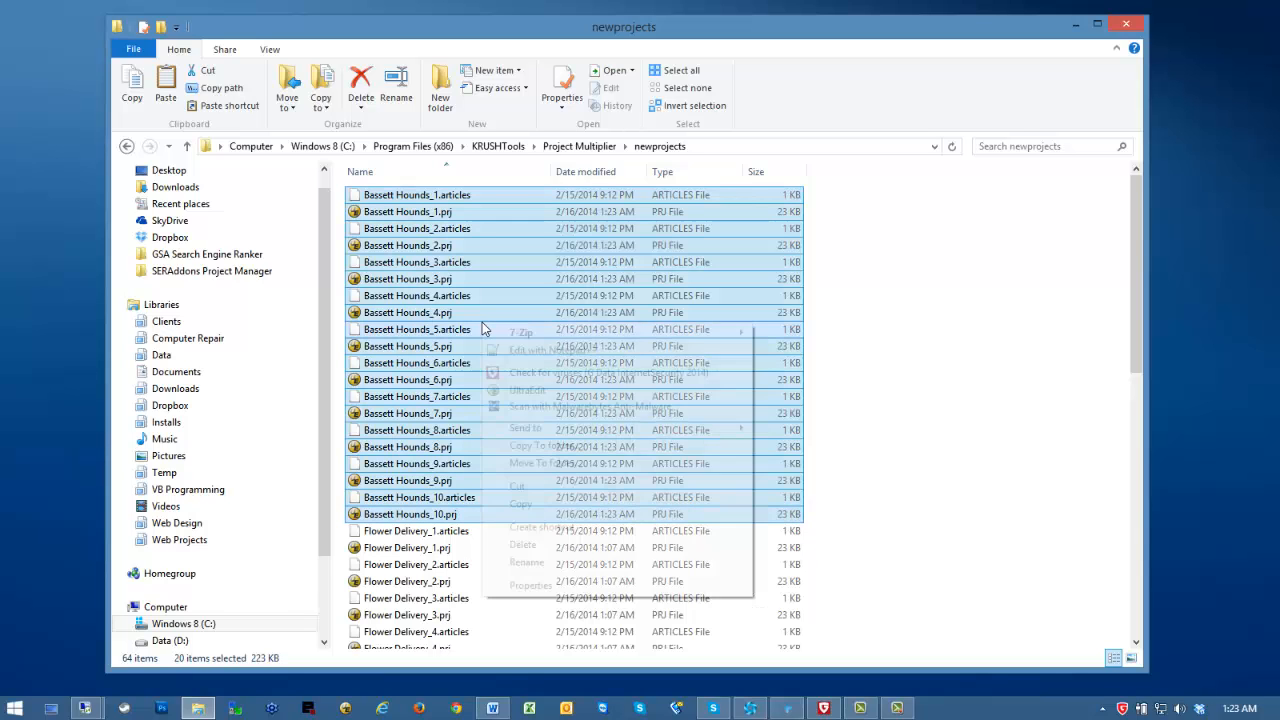
{"action": "left_click", "coordinate": [520, 504]}
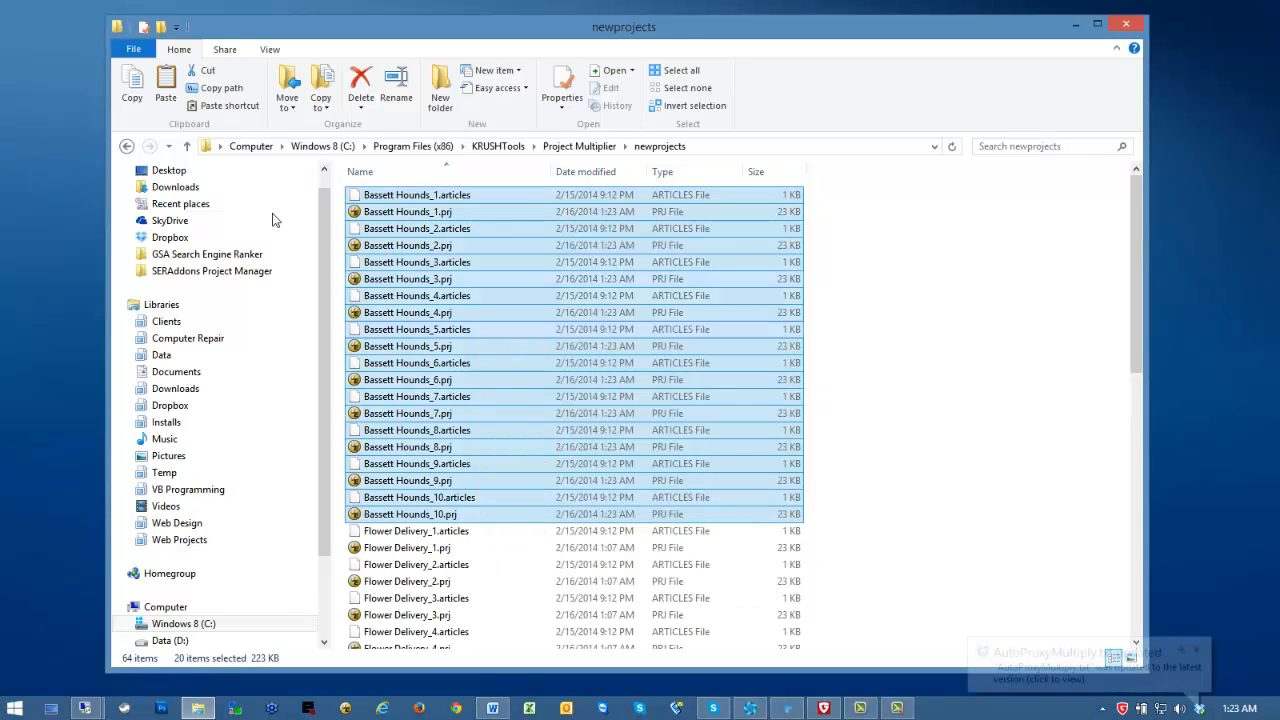
Paste the copied Bassett Hounds files into the GSA Search Engine Ranker projects folder and minimize the folder window
{"action": "left_click", "coordinate": [212, 257]}
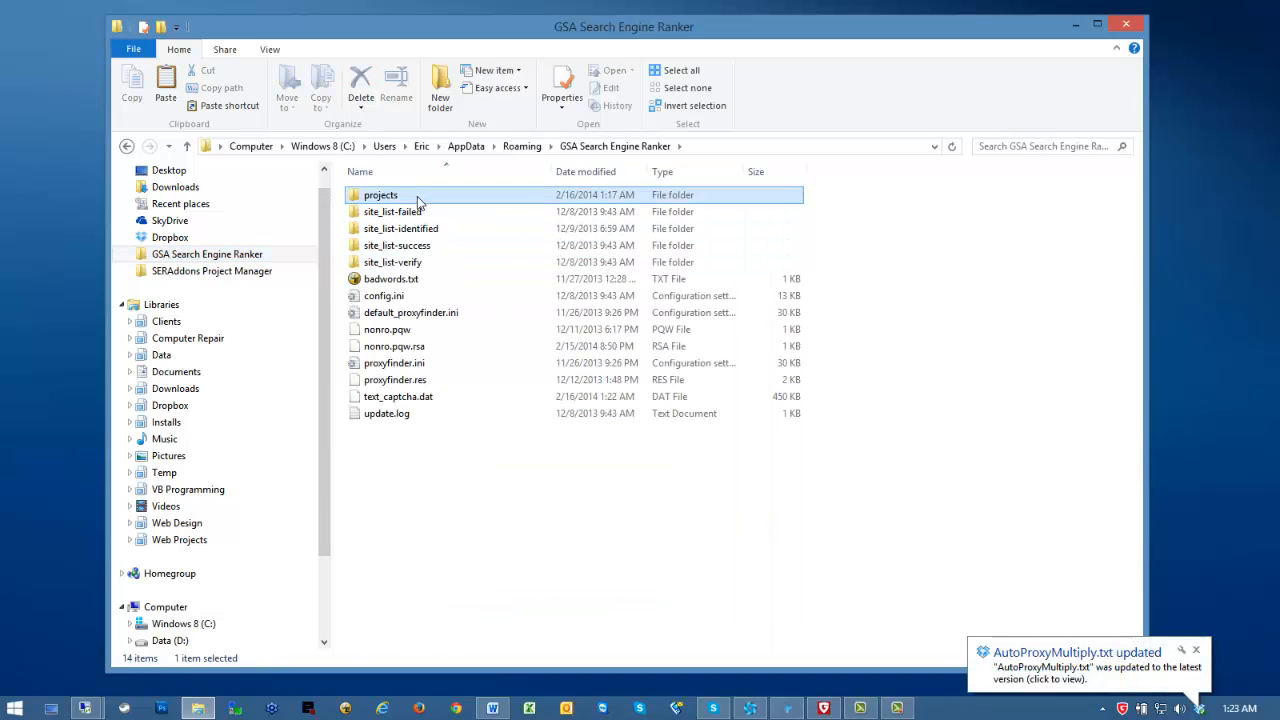
{"action": "double_click", "coordinate": [417, 196]}
{"action": "right_click", "coordinate": [902, 354]}
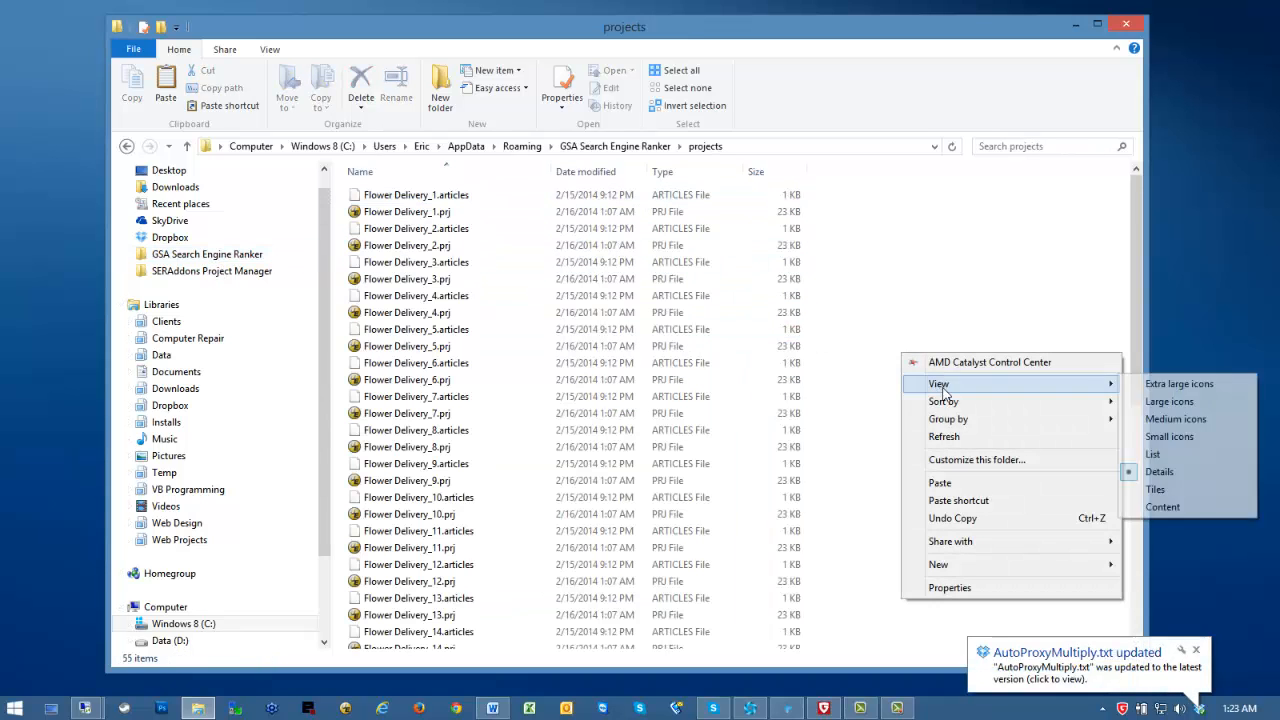
{"action": "left_click", "coordinate": [940, 483]}
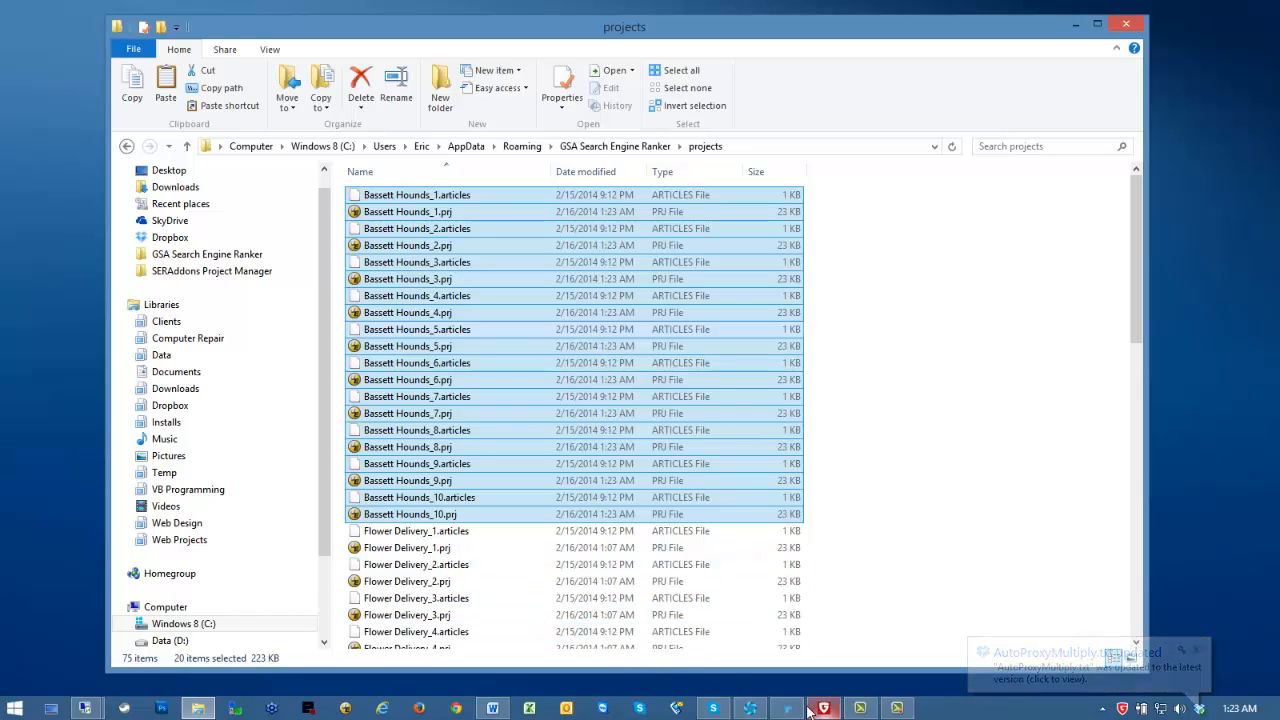
{"action": "mouse_move", "coordinate": [800, 708]}
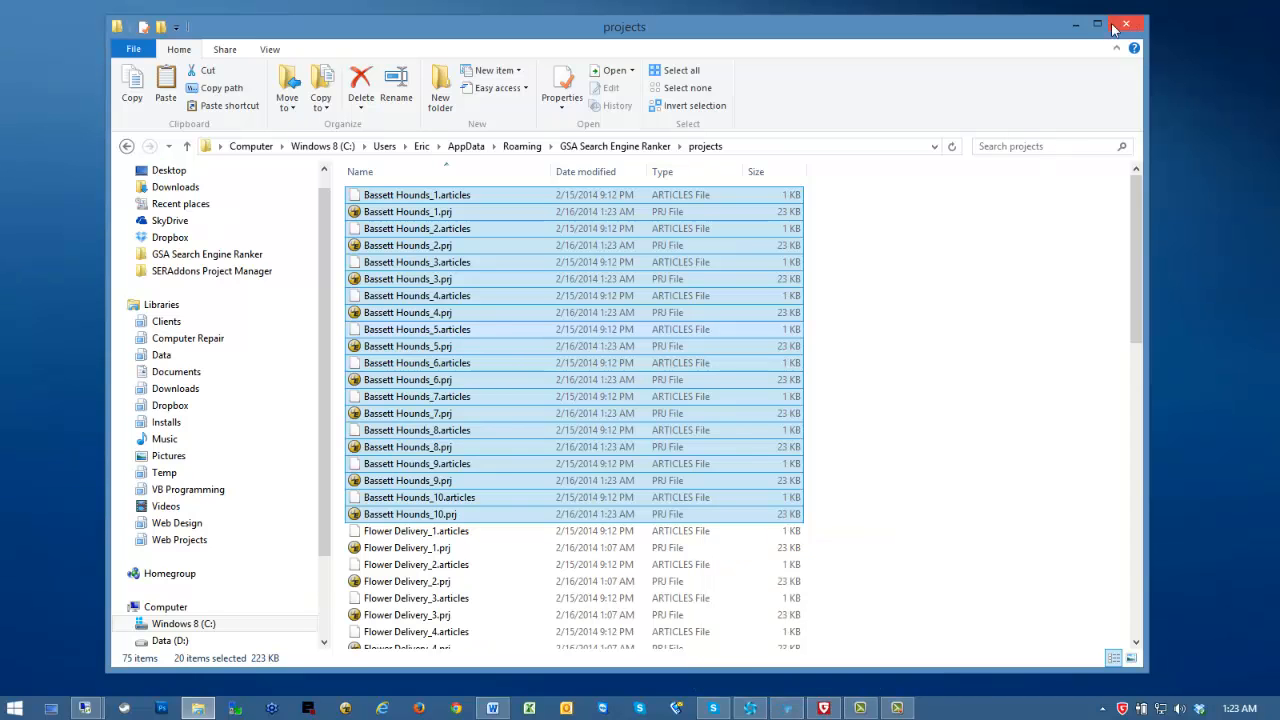
{"action": "left_click", "coordinate": [1074, 25]}
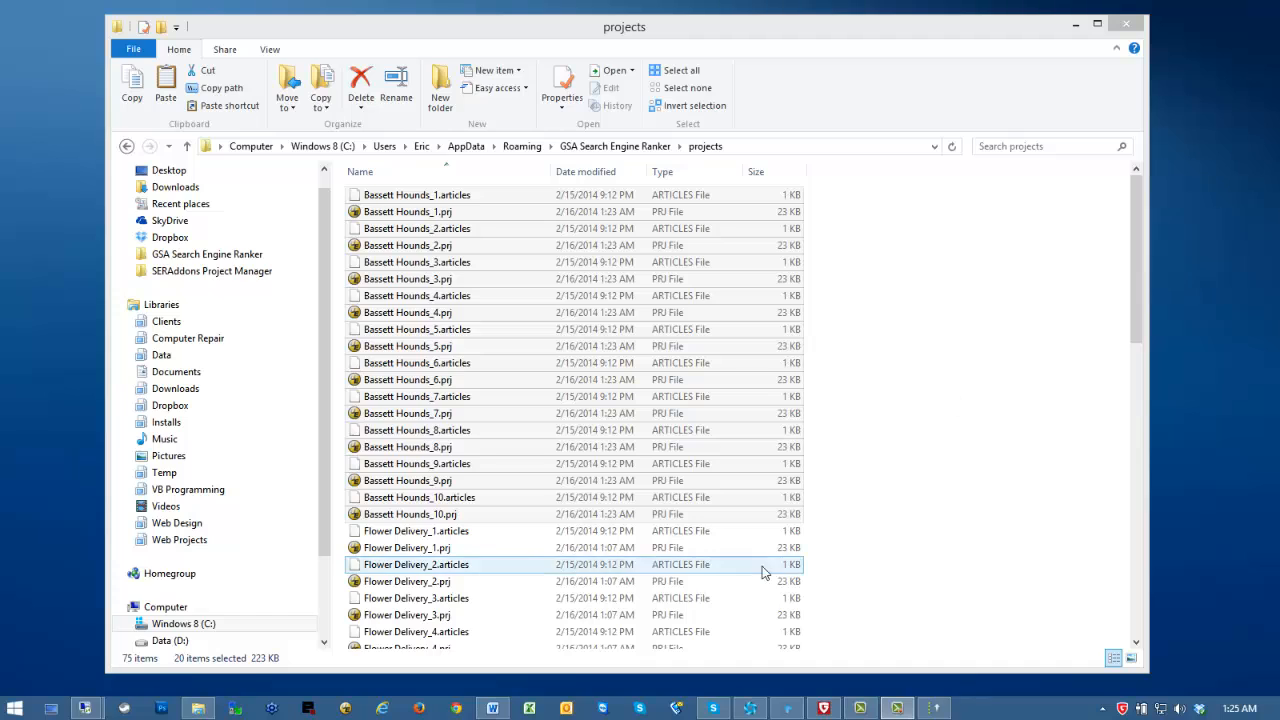
Switch to GSA Search Engine Ranker, refresh its project list and select the "aaa - dog training" group
{"action": "left_click", "coordinate": [935, 712]}
{"action": "right_click", "coordinate": [326, 229]}
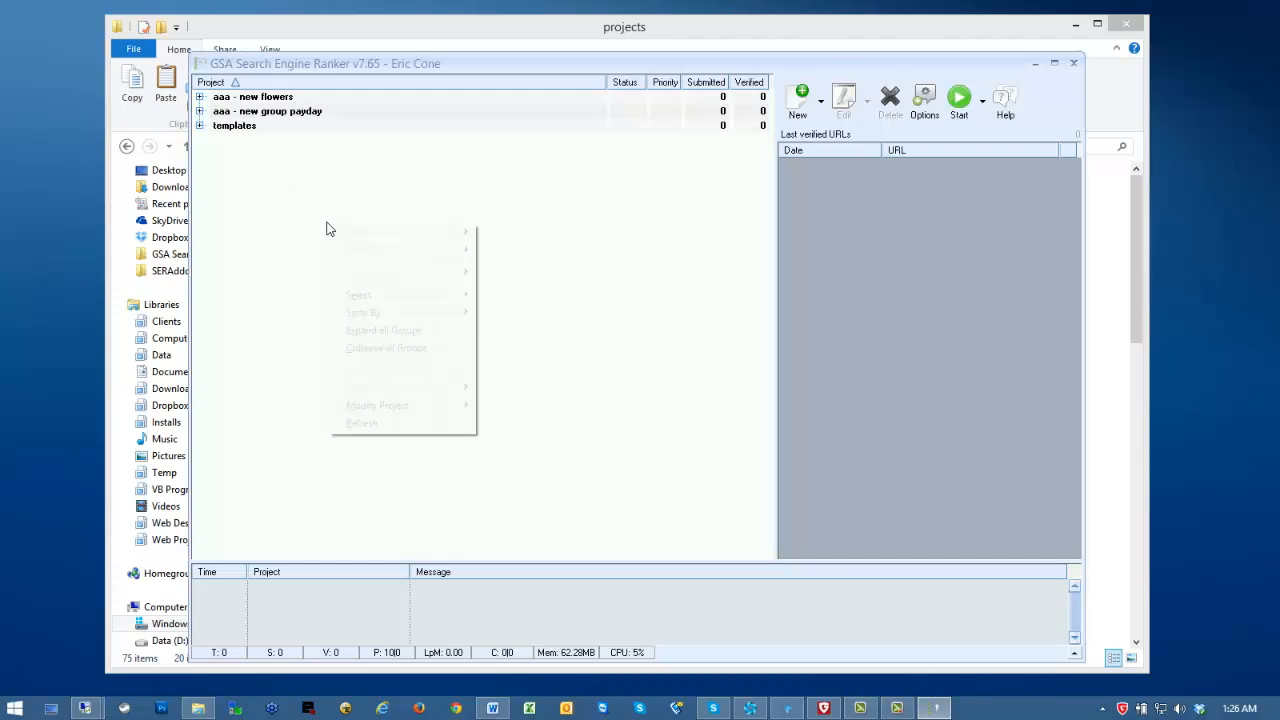
{"action": "left_click", "coordinate": [411, 424]}
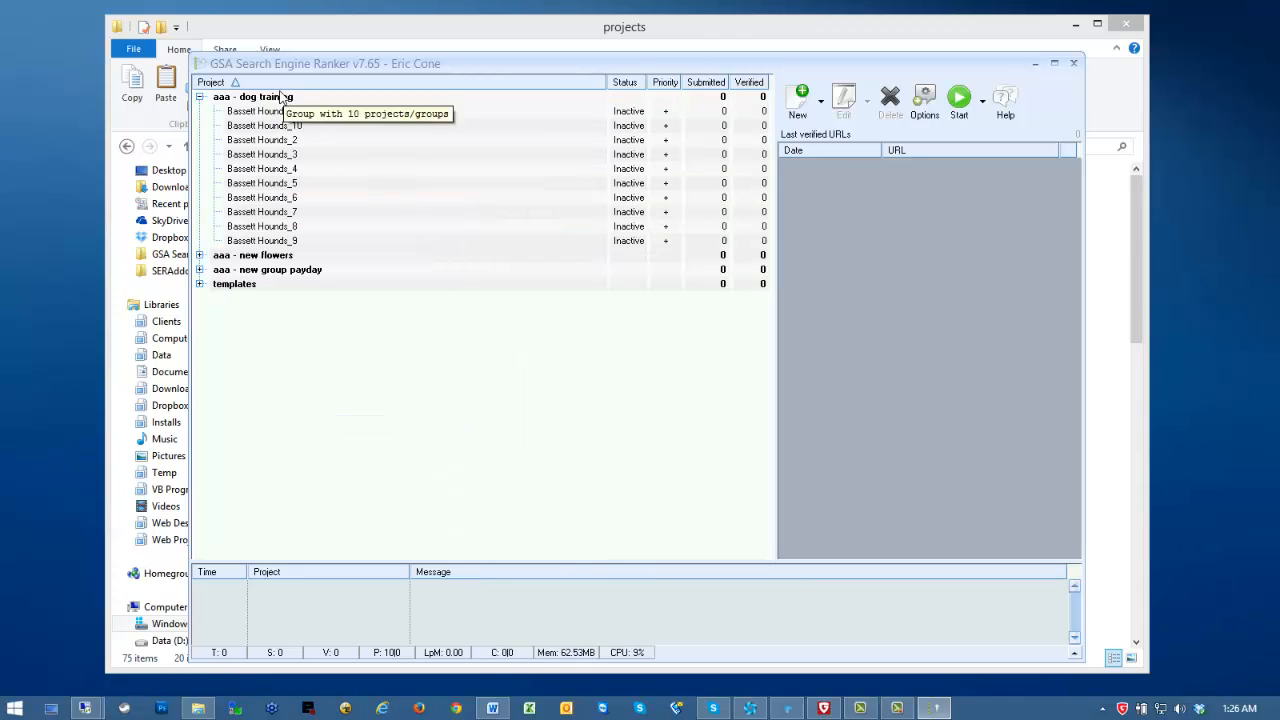
{"action": "left_click", "coordinate": [288, 98]}
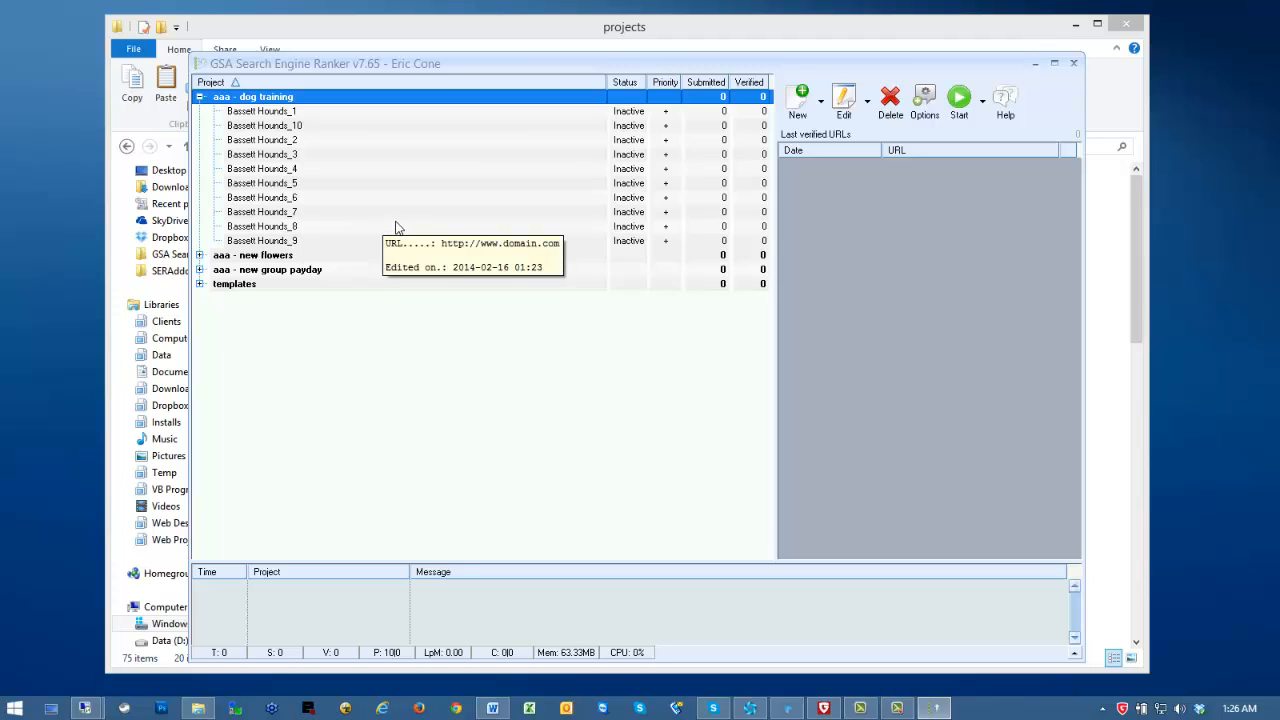
Import e-mail accounts from the clipboard into all the Bassett Hounds projects in the "aaa - dog training" group
{"action": "left_click", "coordinate": [324, 113]}
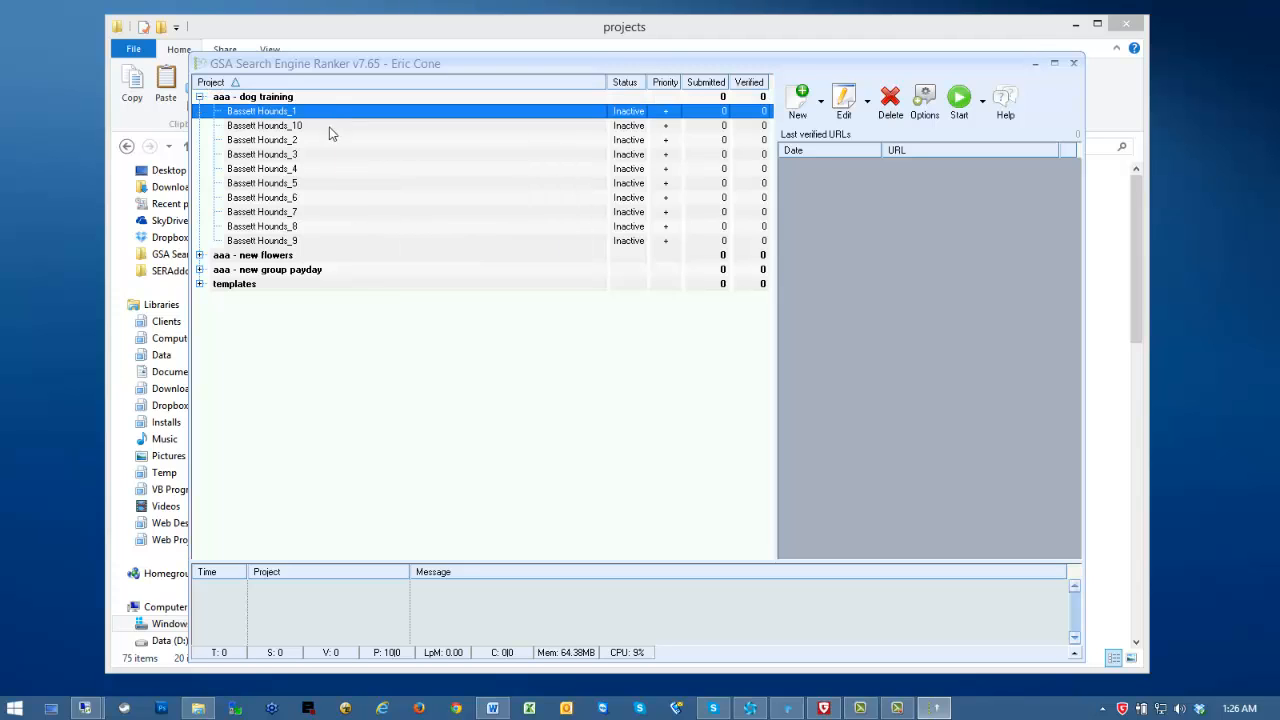
{"action": "left_click", "coordinate": [312, 243], "text": "shift"}
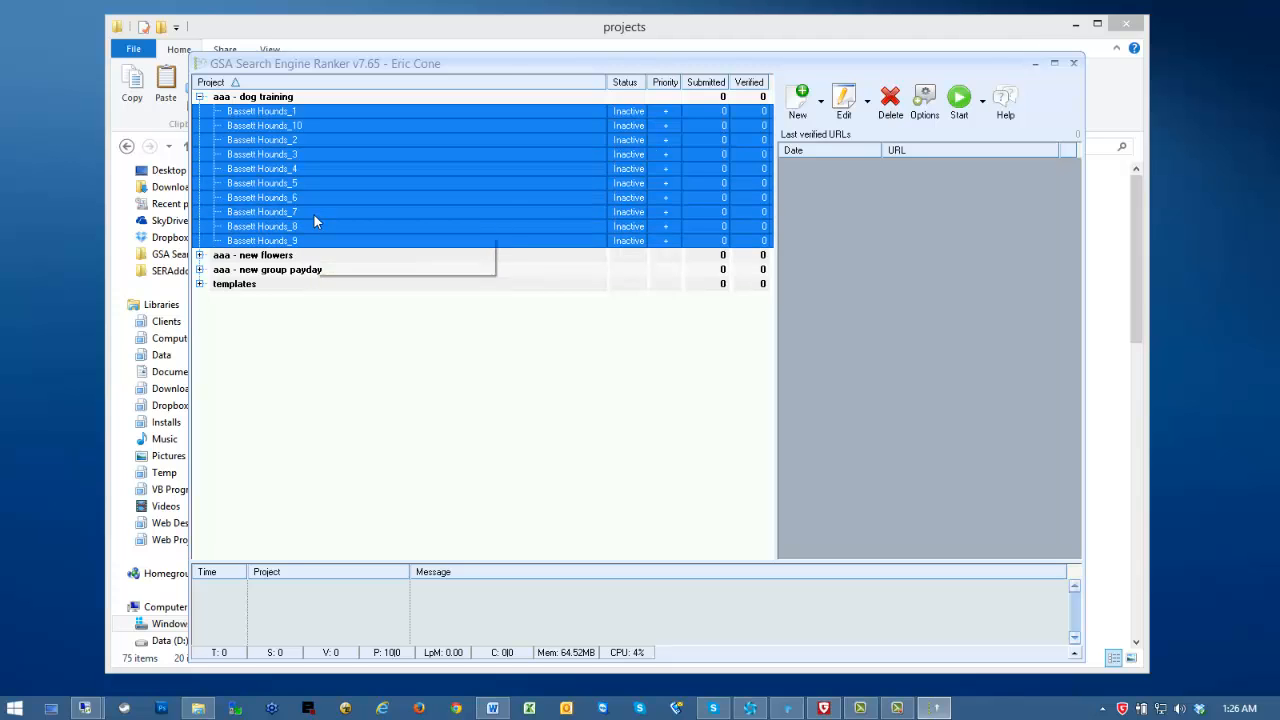
{"action": "right_click", "coordinate": [313, 214]}
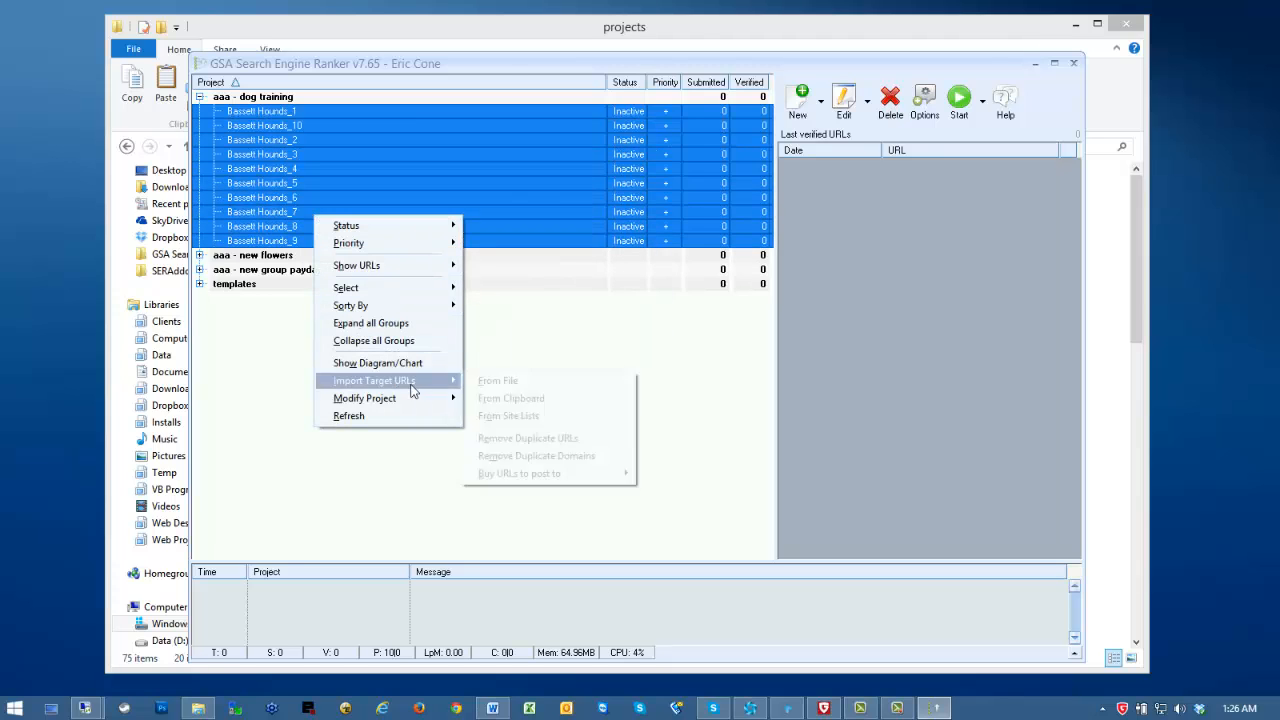
{"action": "mouse_move", "coordinate": [417, 399]}
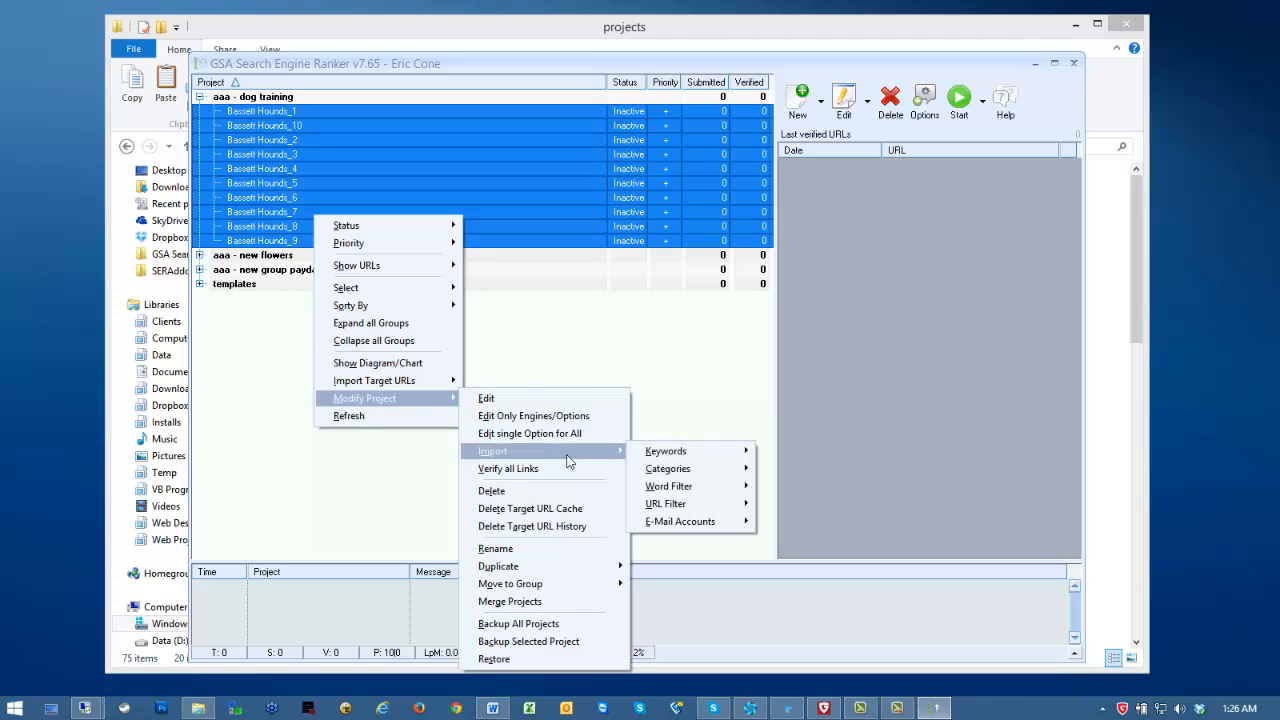
{"action": "mouse_move", "coordinate": [560, 451]}
{"action": "mouse_move", "coordinate": [696, 503]}
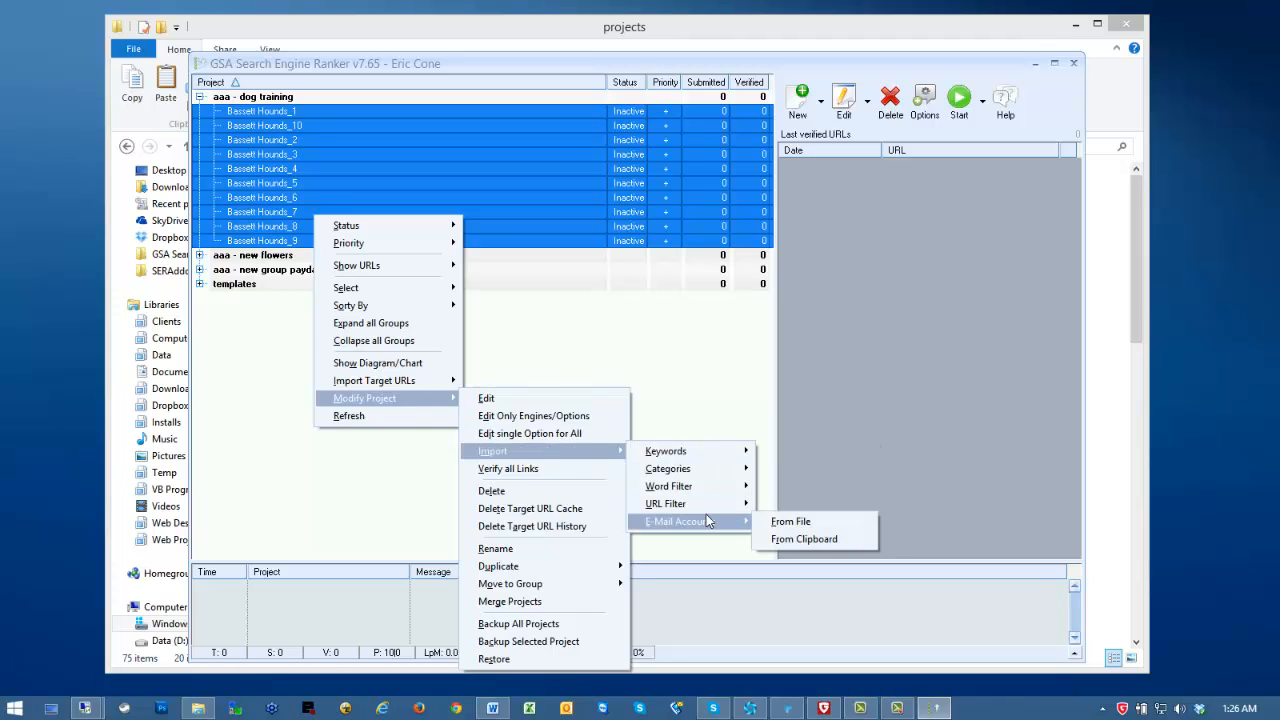
{"action": "left_click", "coordinate": [806, 540]}
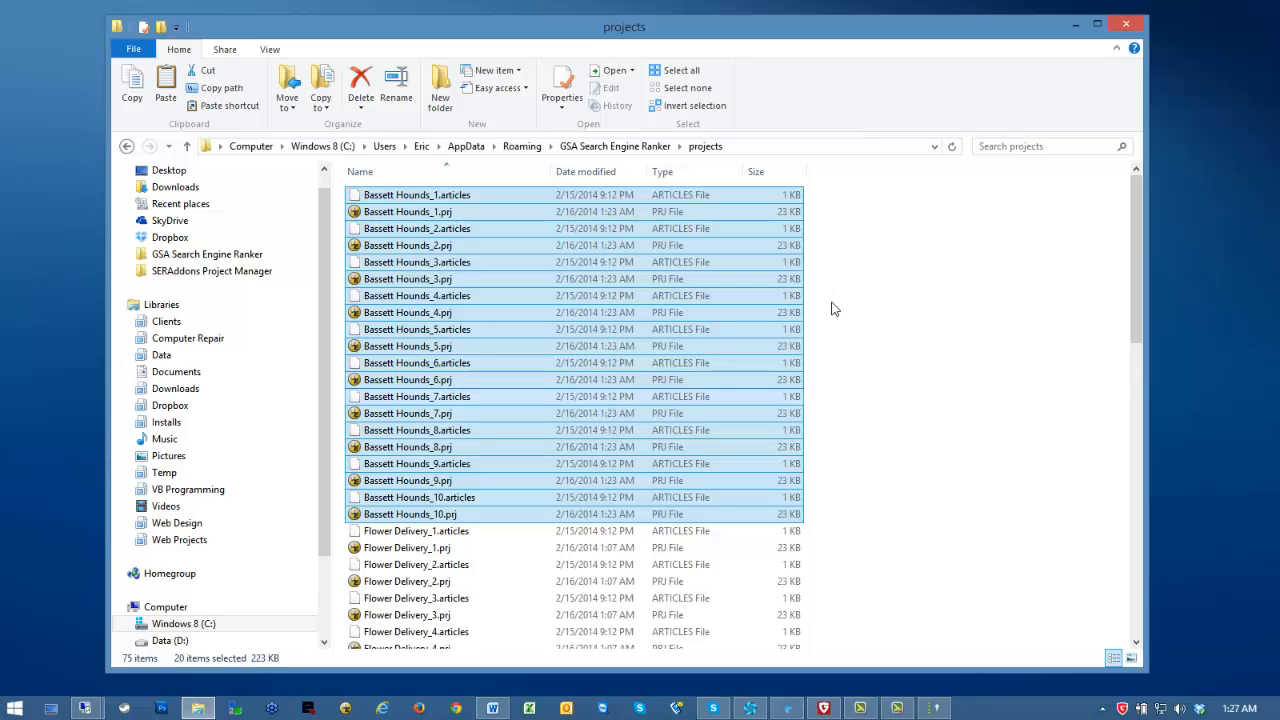
Return to SERAddons Project Manager and open the FTP path of the GSA server file sync for editing
{"action": "left_click", "coordinate": [1076, 25]}
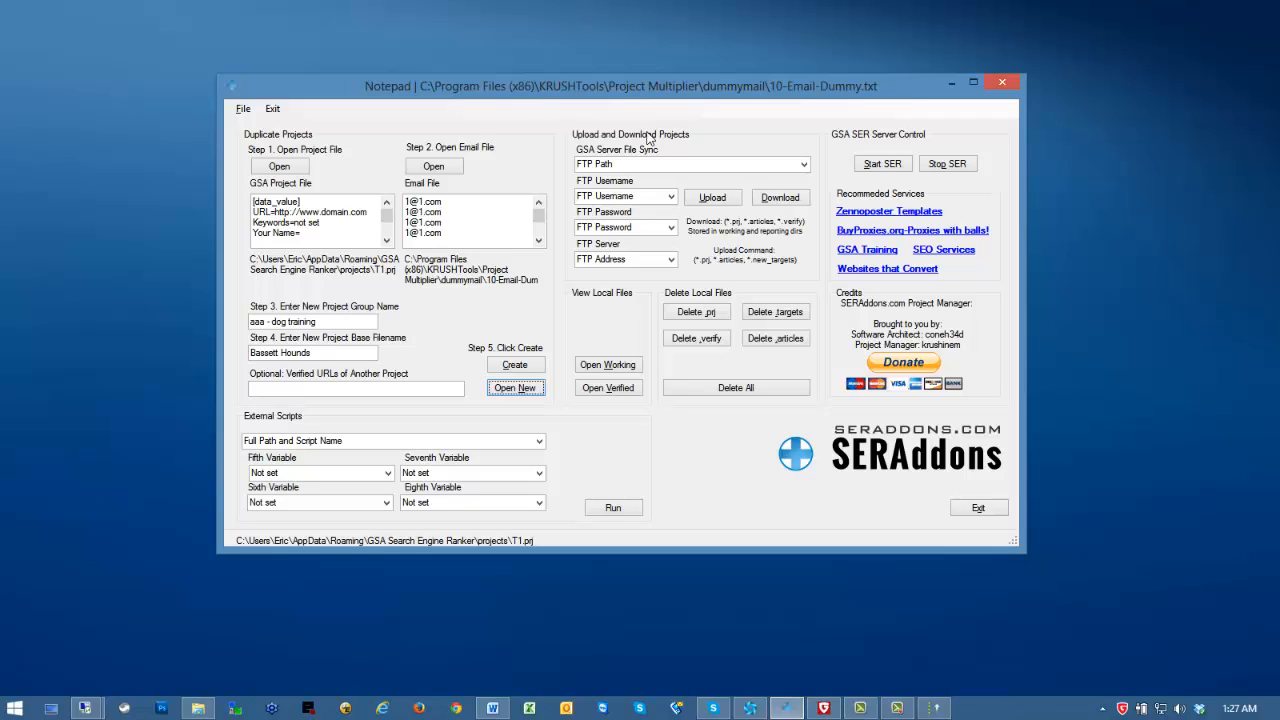
{"action": "left_click", "coordinate": [716, 172]}
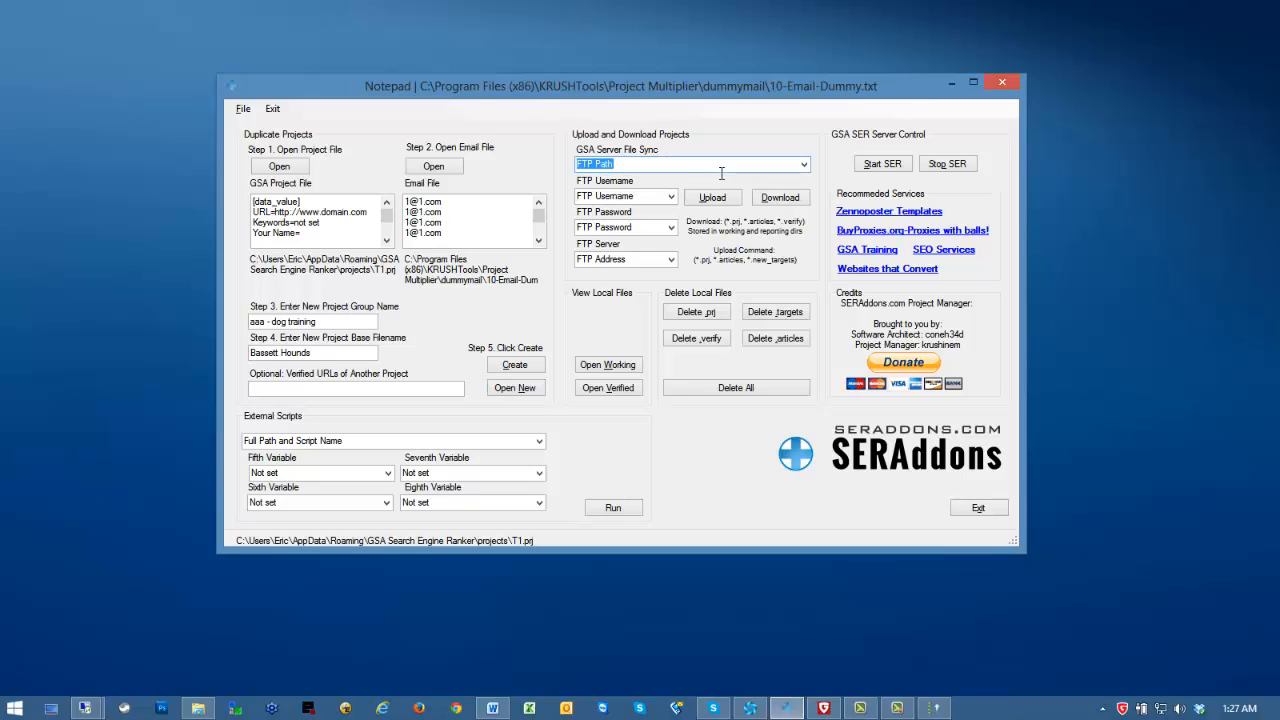